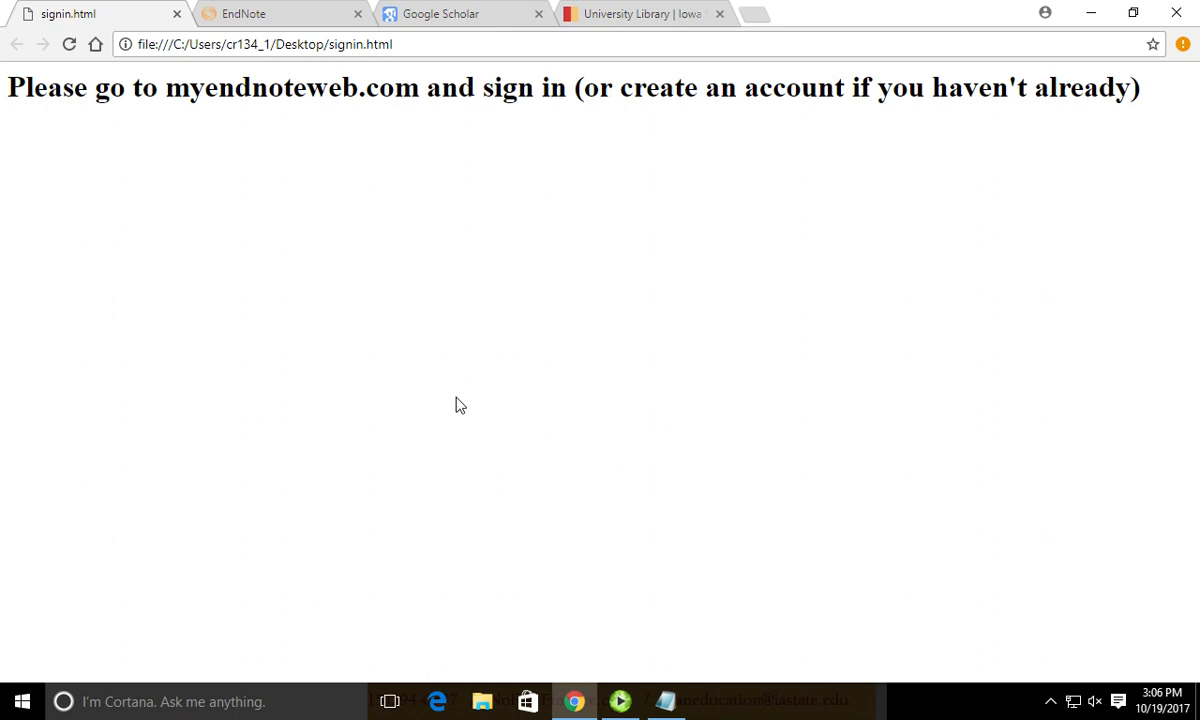
In the EndNote tab, start a Collect > Online Search using the PubMed MEDLINE database.
{"action": "left_click", "coordinate": [258, 12]}
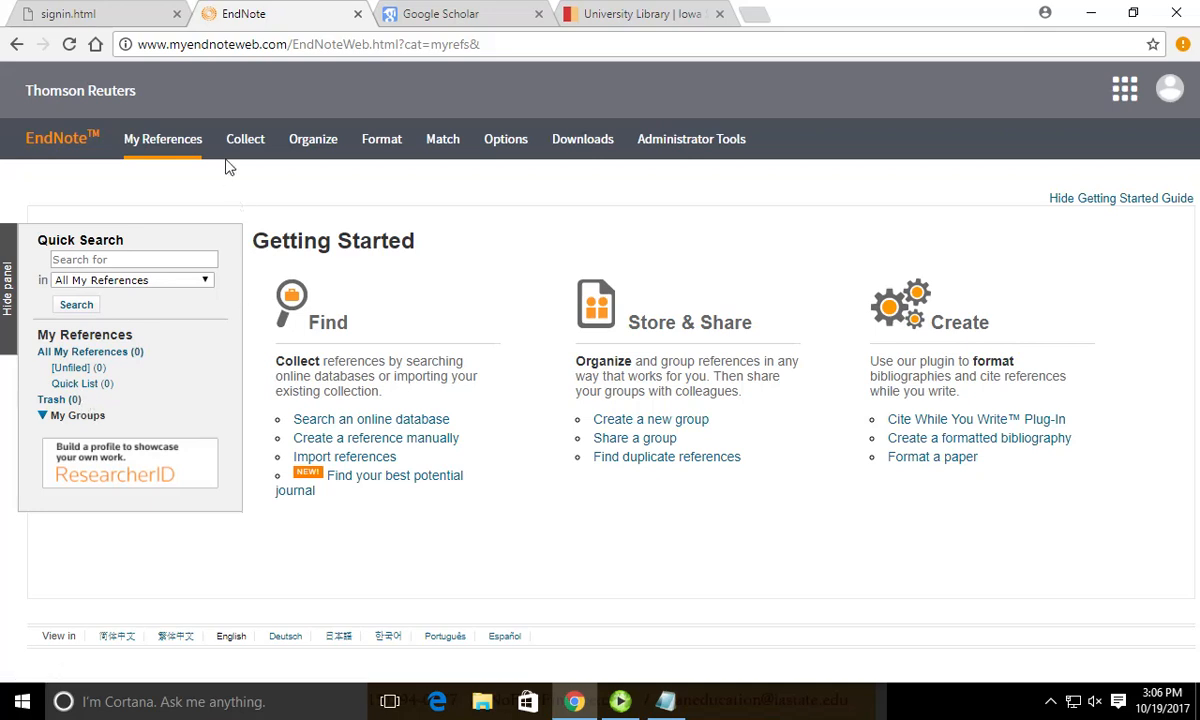
{"action": "mouse_move", "coordinate": [244, 150]}
{"action": "left_click", "coordinate": [335, 178]}
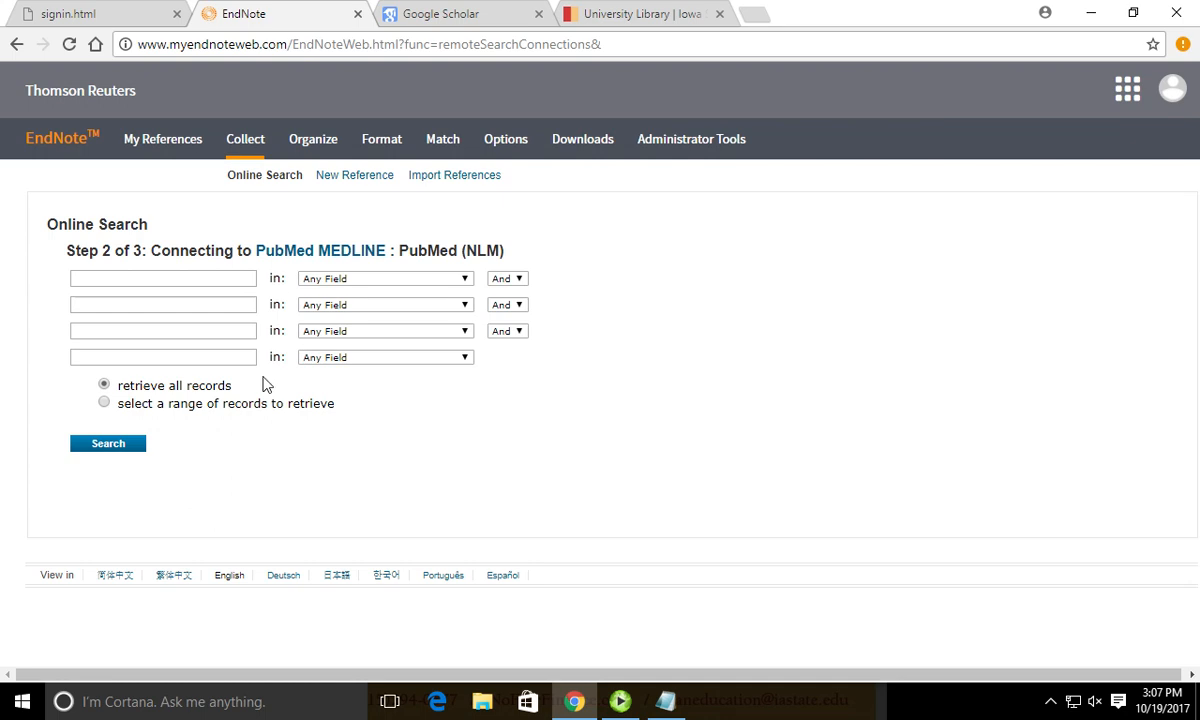
Search PubMed MEDLINE for 'bear attack'.
{"action": "left_click", "coordinate": [180, 278]}
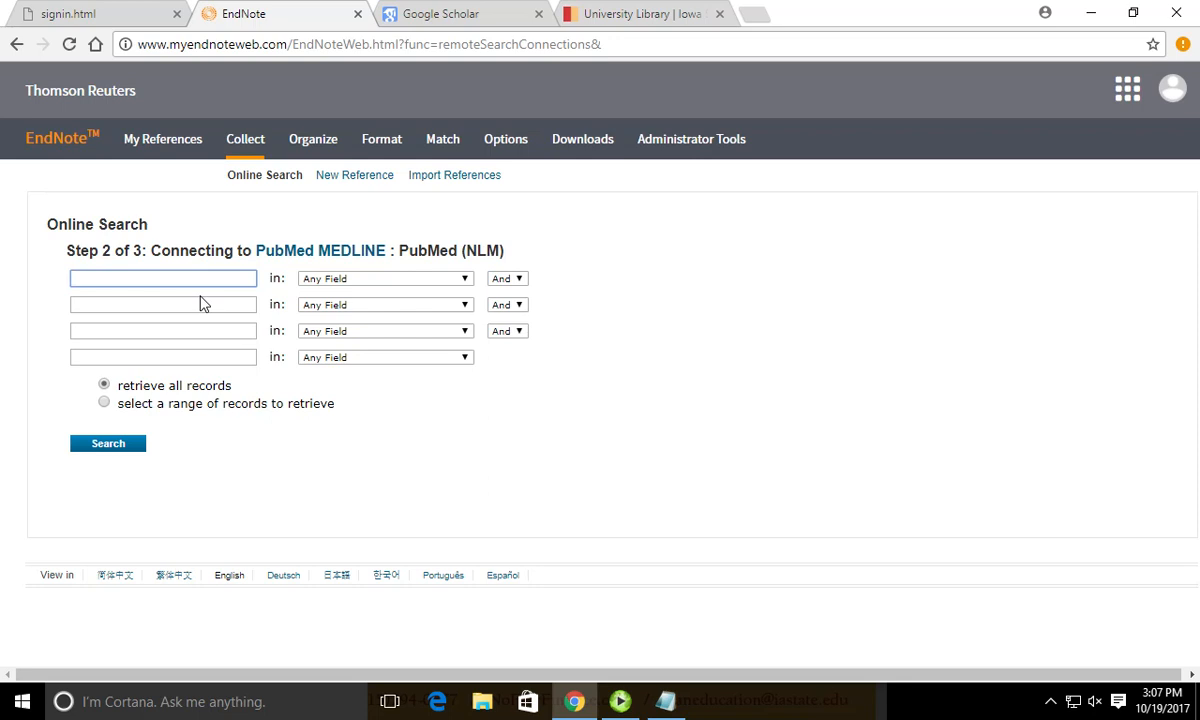
{"action": "type", "text": "bear attack"}
{"action": "key", "text": "Return"}
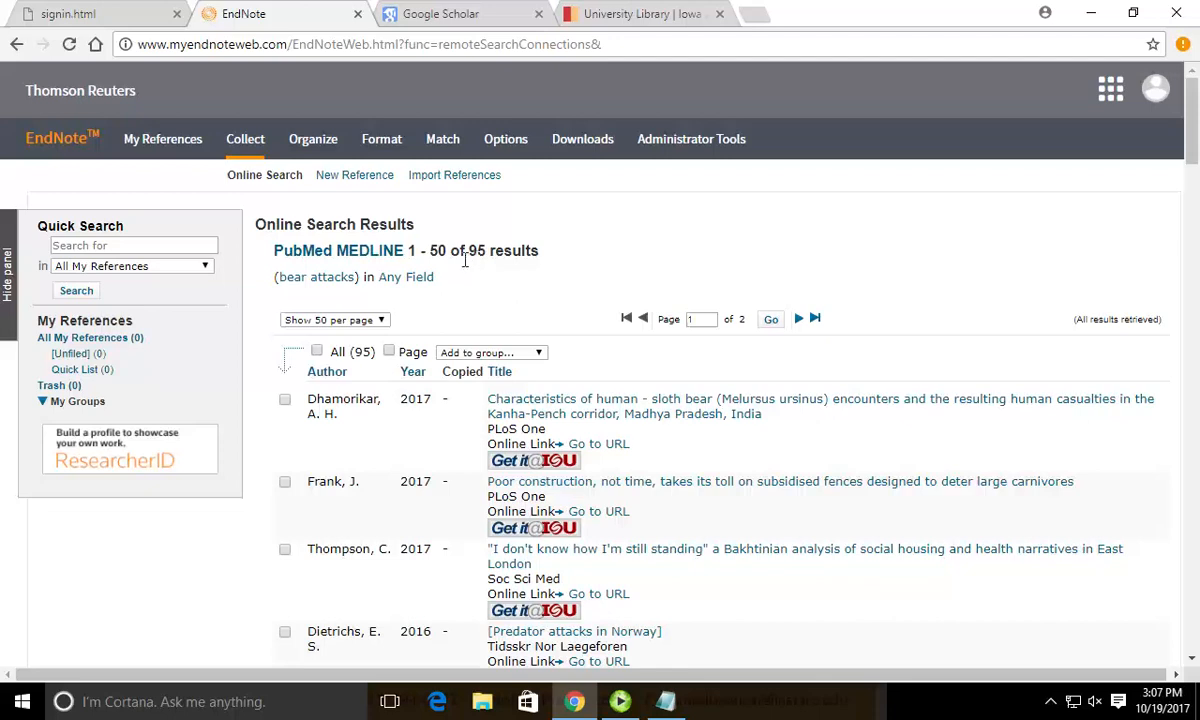
{"action": "scroll", "coordinate": [470, 327], "scroll_direction": "down", "scroll_amount": 15}
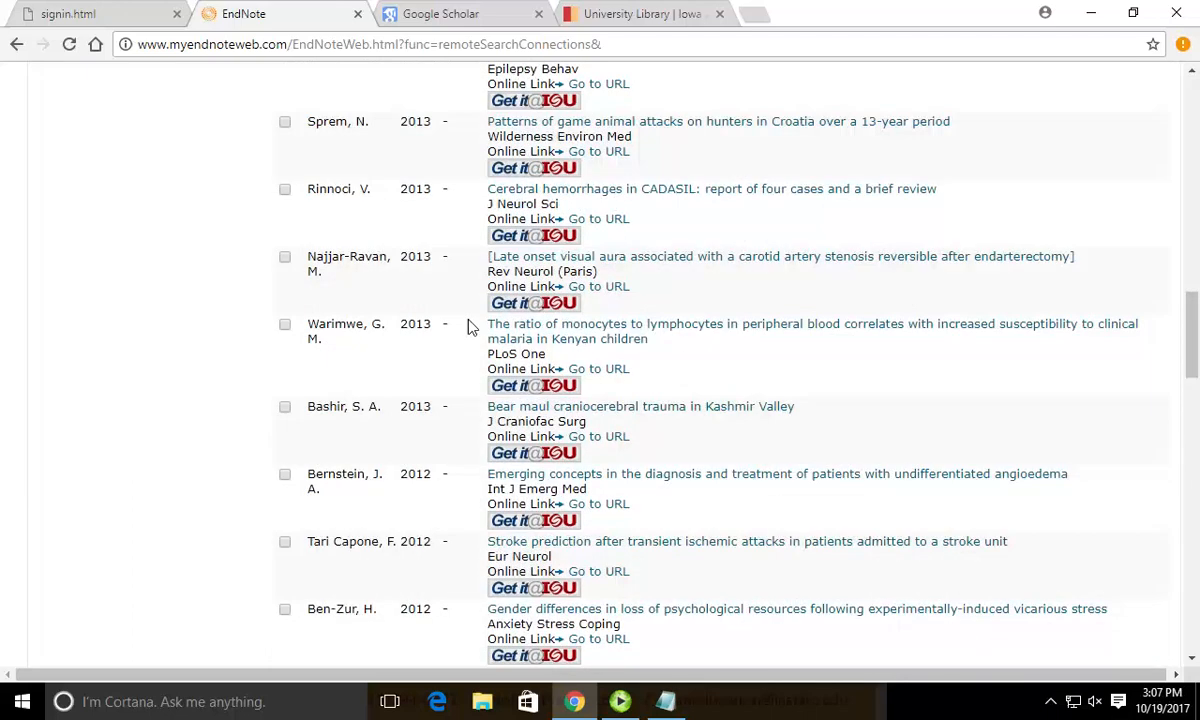
{"action": "scroll", "coordinate": [470, 327], "scroll_direction": "up", "scroll_amount": 15}
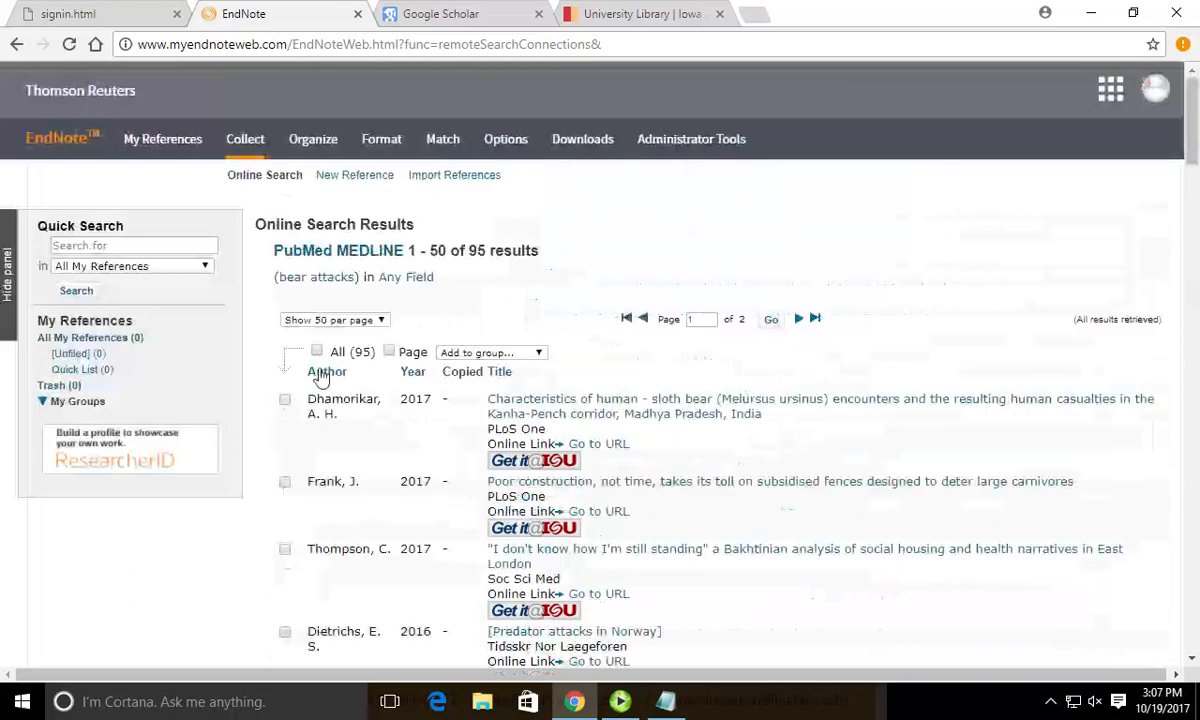
Add the Dhamorikar, Frank and Thompson results to the [Unfiled] group.
{"action": "left_click", "coordinate": [284, 399]}
{"action": "left_click", "coordinate": [284, 482]}
{"action": "left_click", "coordinate": [285, 550]}
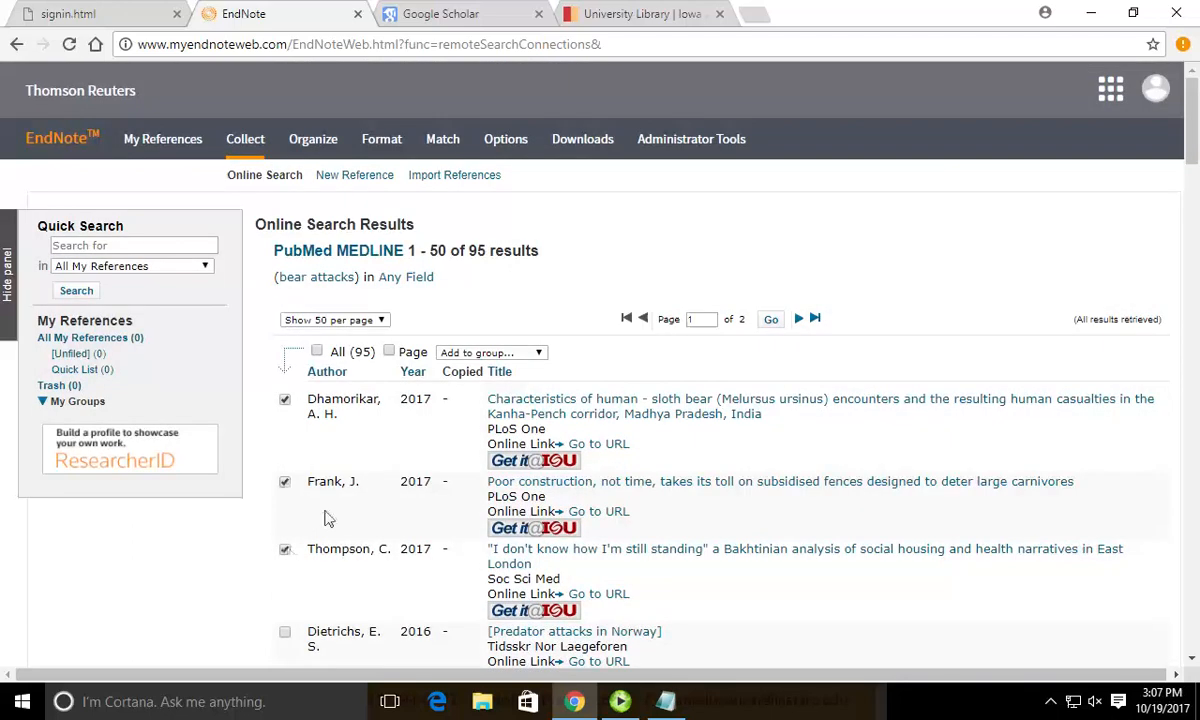
{"action": "left_click", "coordinate": [445, 353]}
{"action": "left_click", "coordinate": [461, 379]}
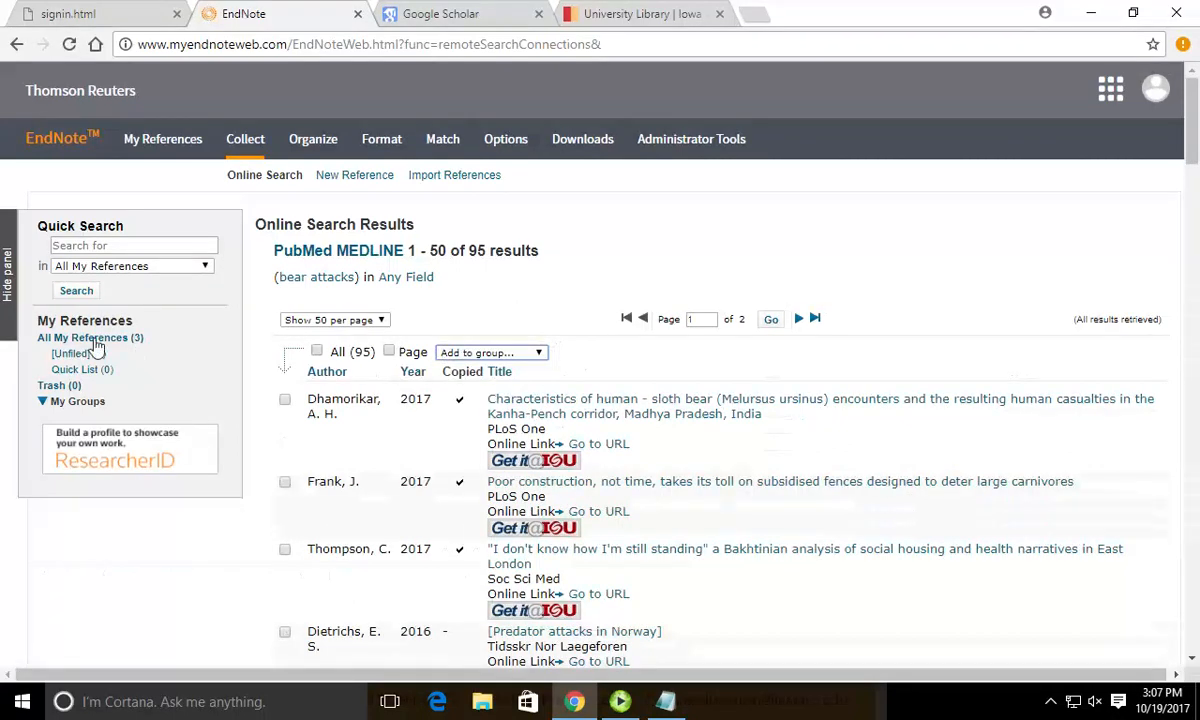
View All My References (3), then go to the Downloads page.
{"action": "left_click", "coordinate": [88, 338]}
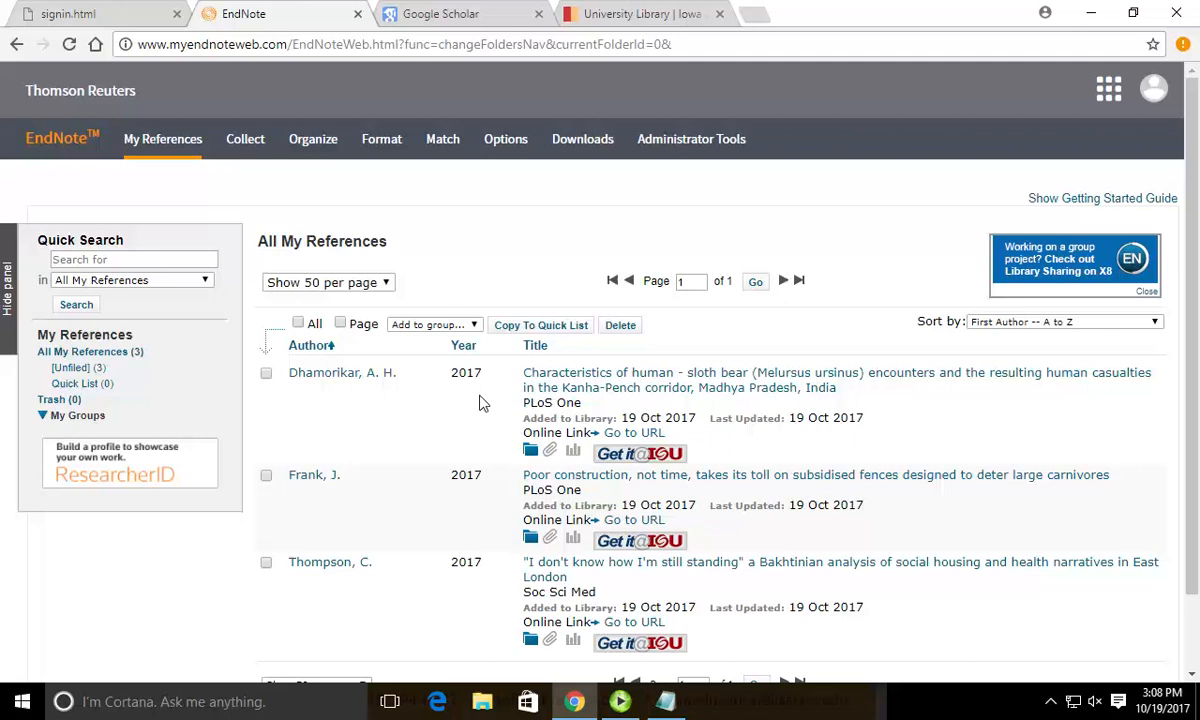
{"action": "left_click", "coordinate": [585, 143]}
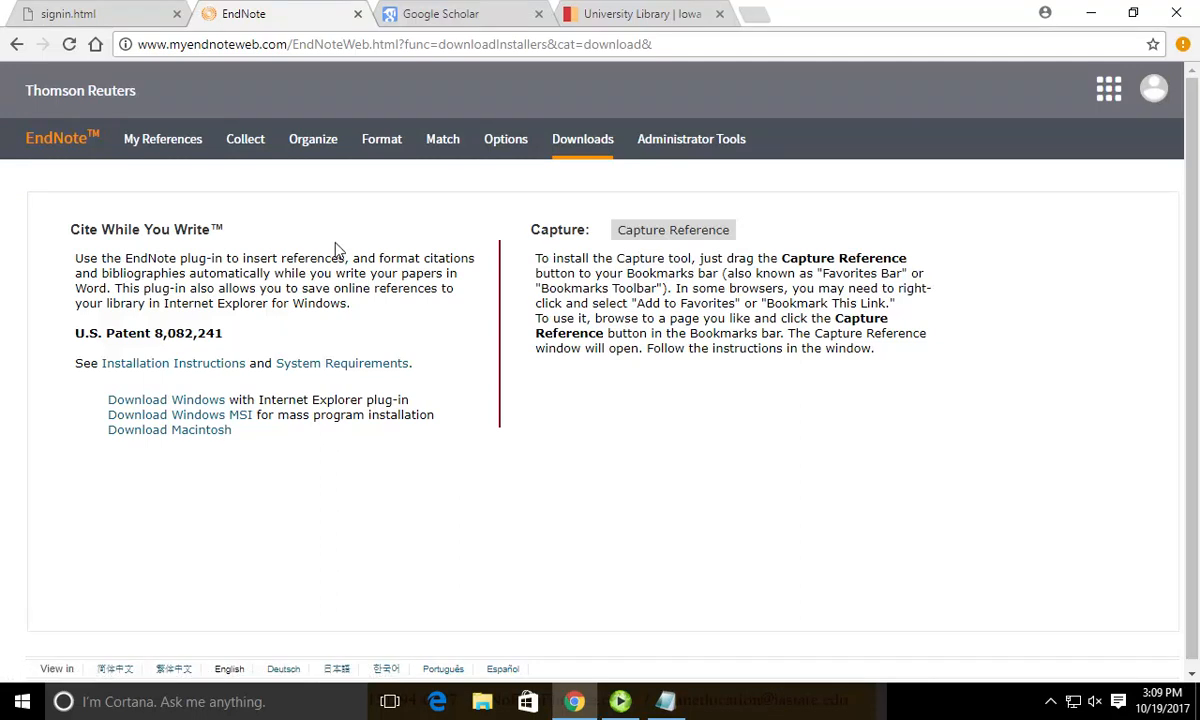
Search Google Scholar for 'vulpes agility' and star the first fox article into My library.
{"action": "left_click", "coordinate": [434, 22]}
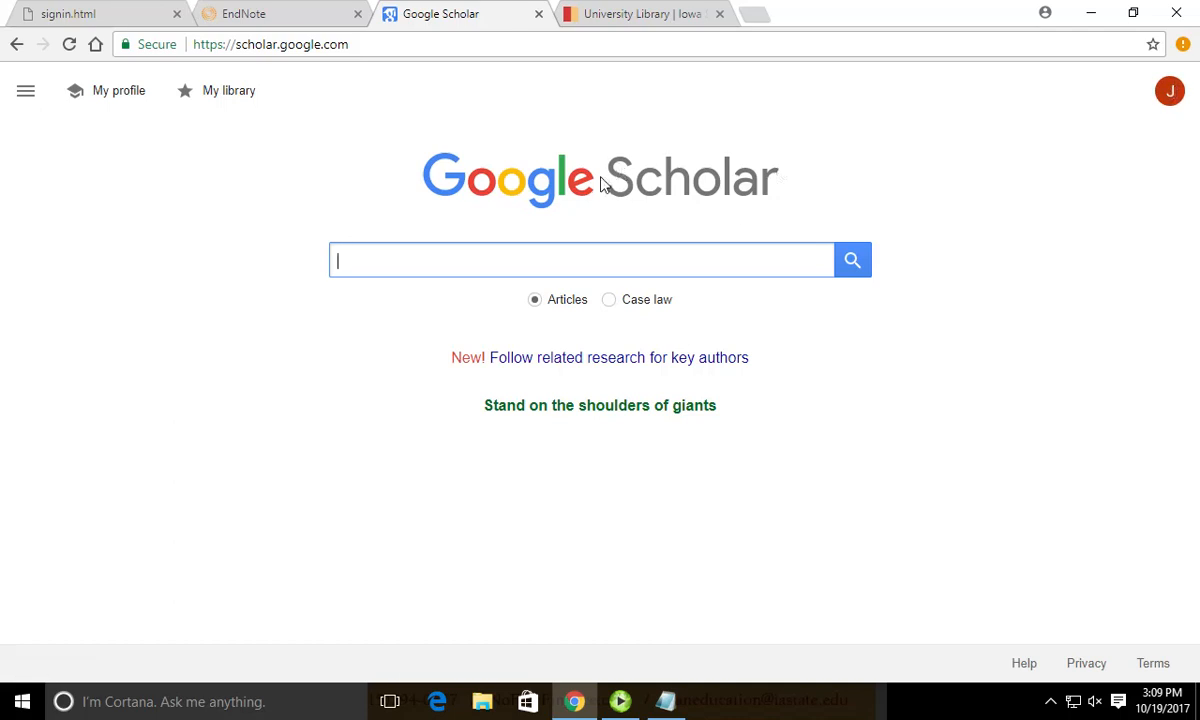
{"action": "type", "text": "vulpes agility"}
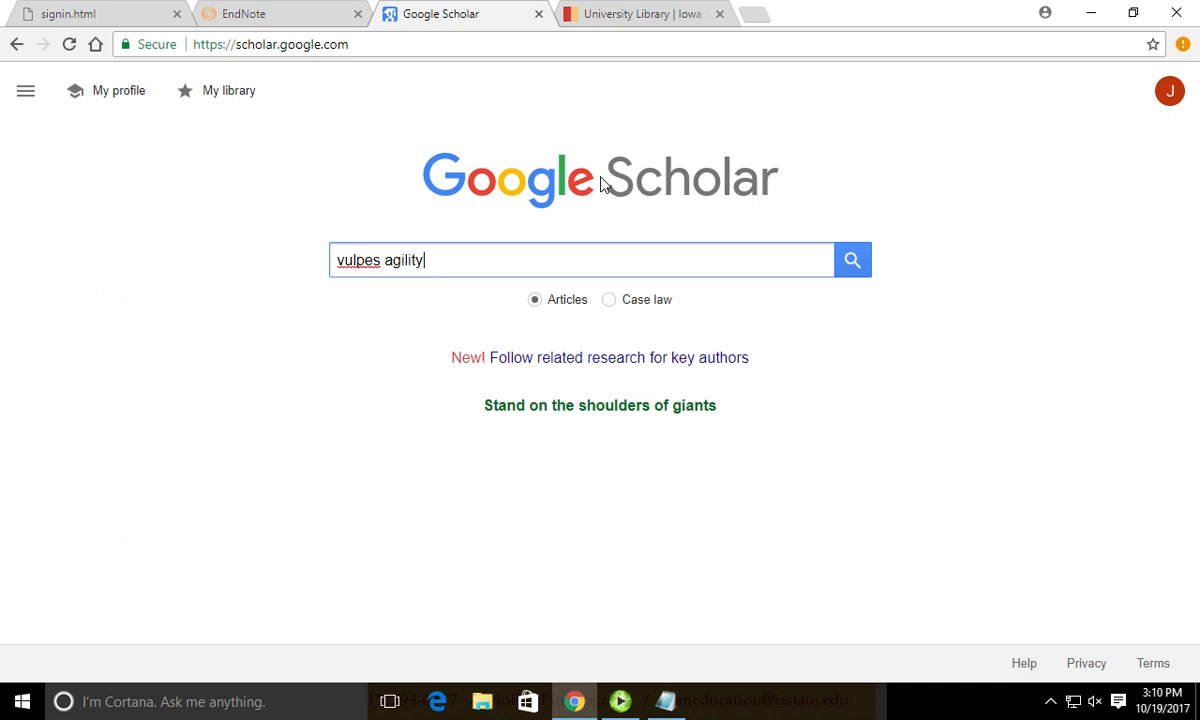
{"action": "key", "text": "Return"}
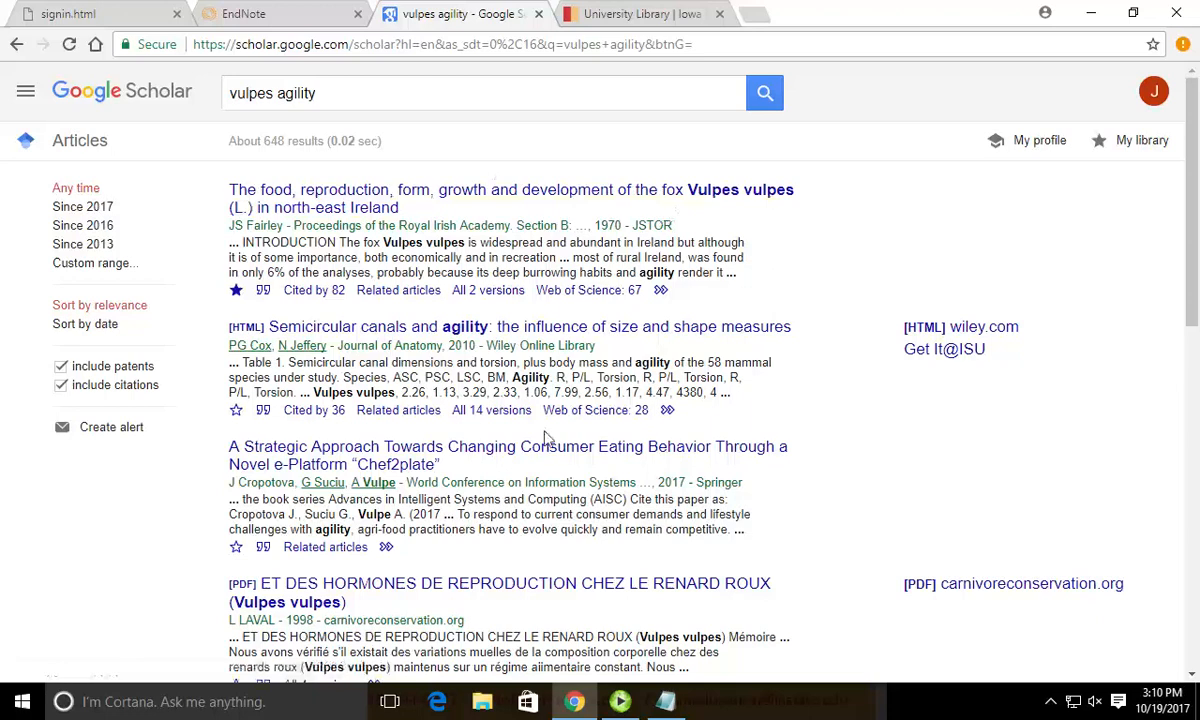
{"action": "left_click", "coordinate": [237, 291]}
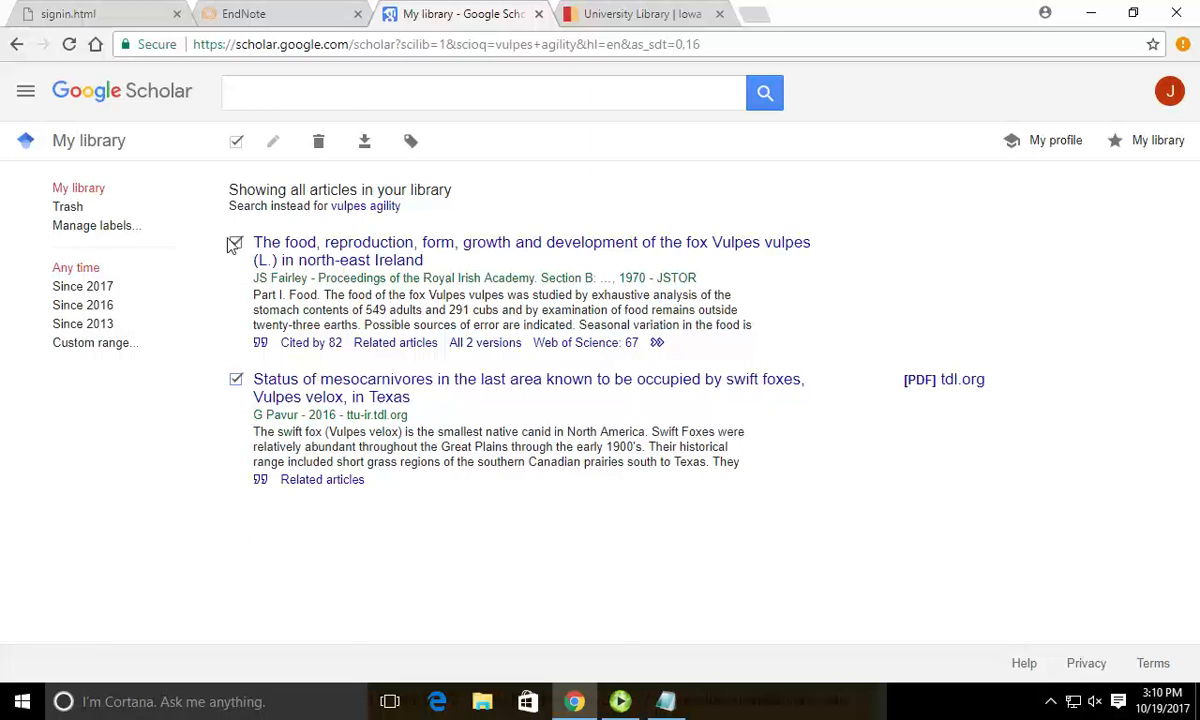
Untick both fox articles in My library, reload it, and show the navigation menu.
{"action": "left_click", "coordinate": [235, 243]}
{"action": "left_click", "coordinate": [236, 379]}
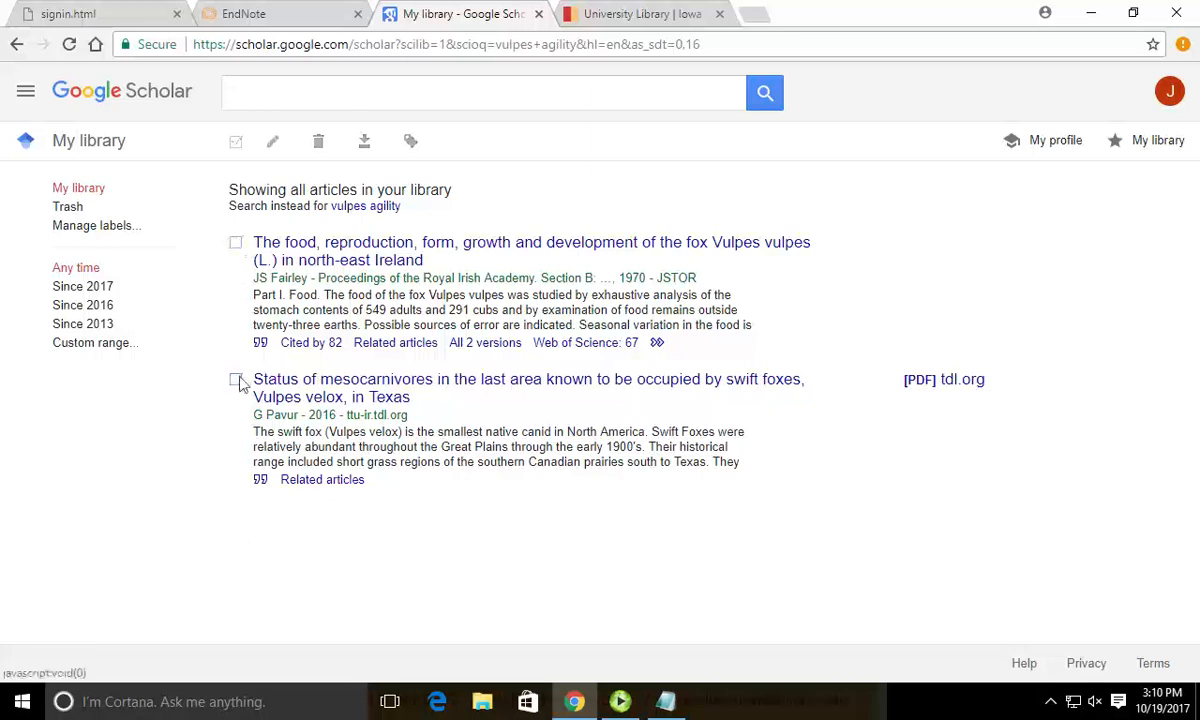
{"action": "left_click", "coordinate": [80, 188]}
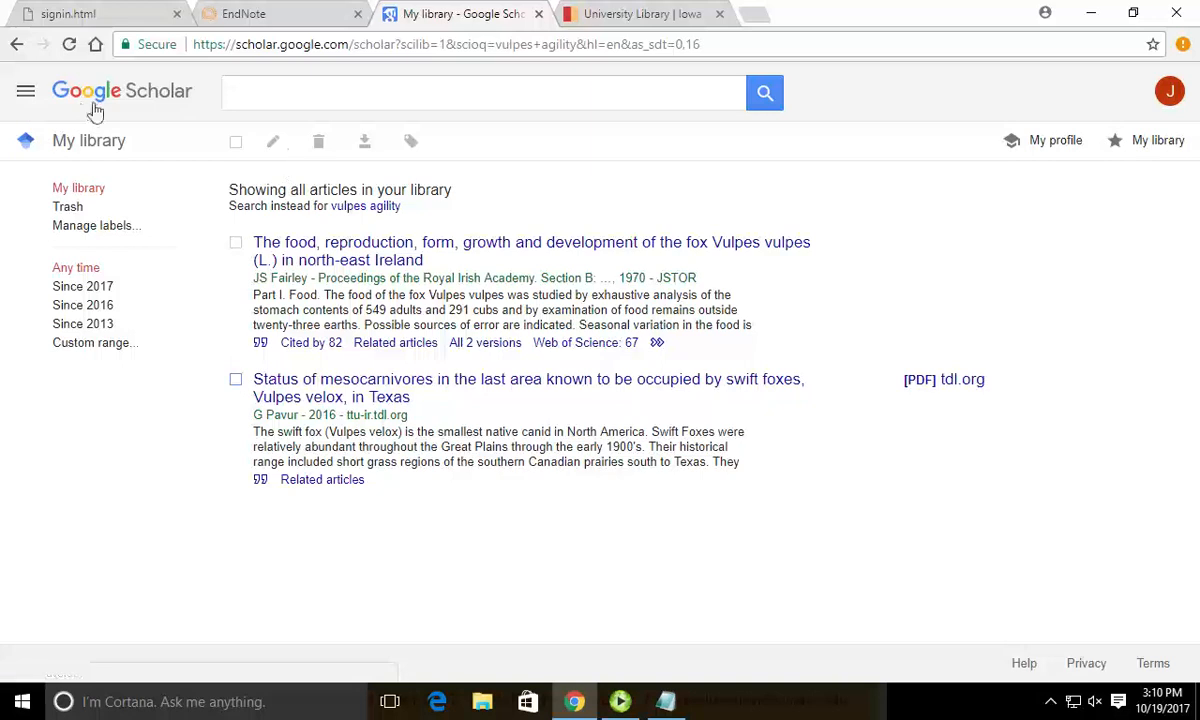
{"action": "left_click", "coordinate": [26, 91]}
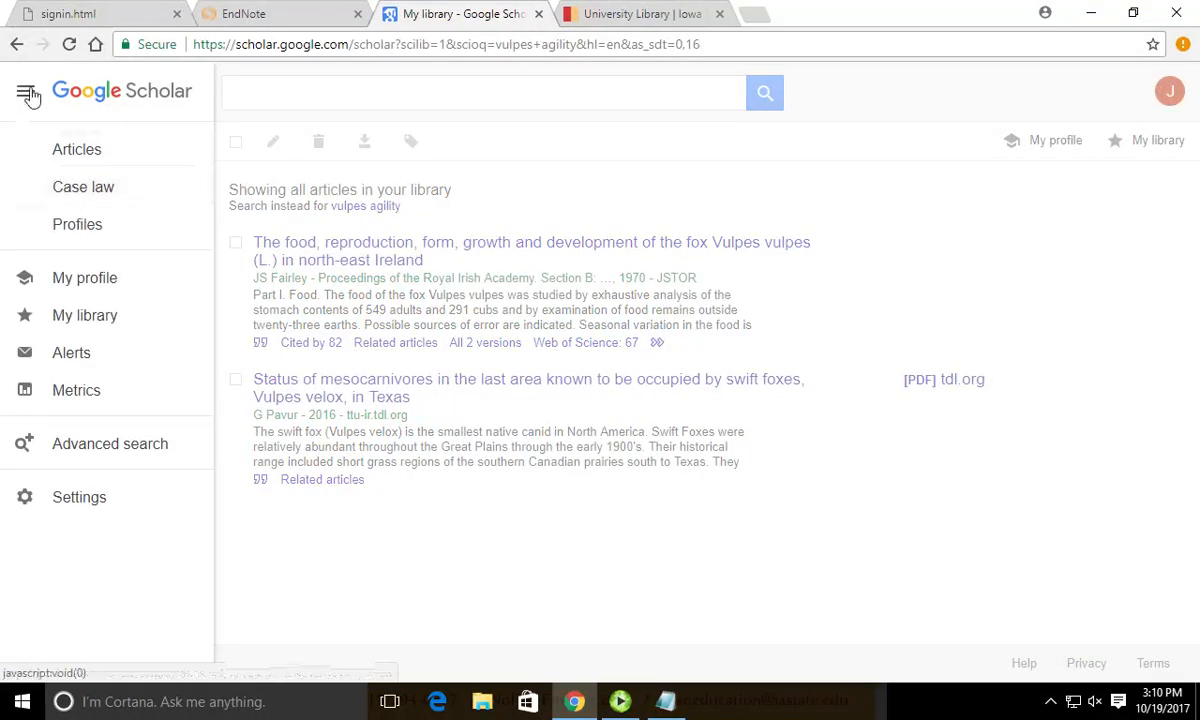
Set the Scholar bibliography manager to show import links for EndNote and save the settings.
{"action": "left_click", "coordinate": [72, 500]}
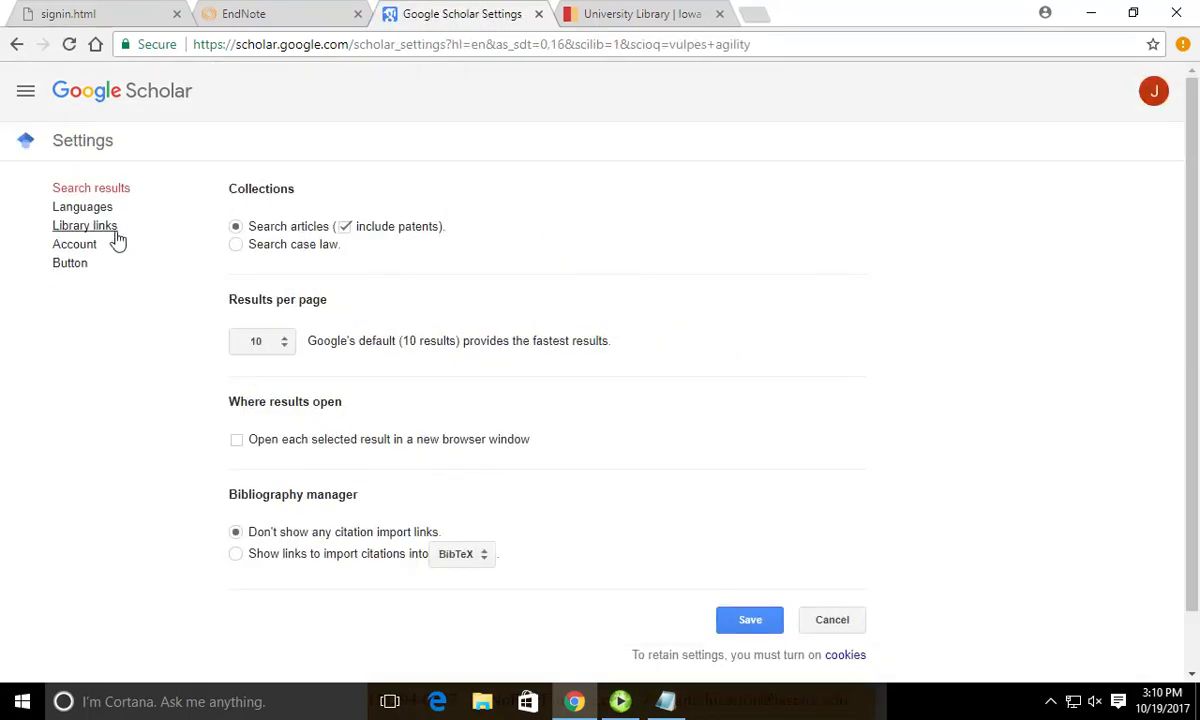
{"action": "left_click", "coordinate": [235, 554]}
{"action": "left_click", "coordinate": [458, 554]}
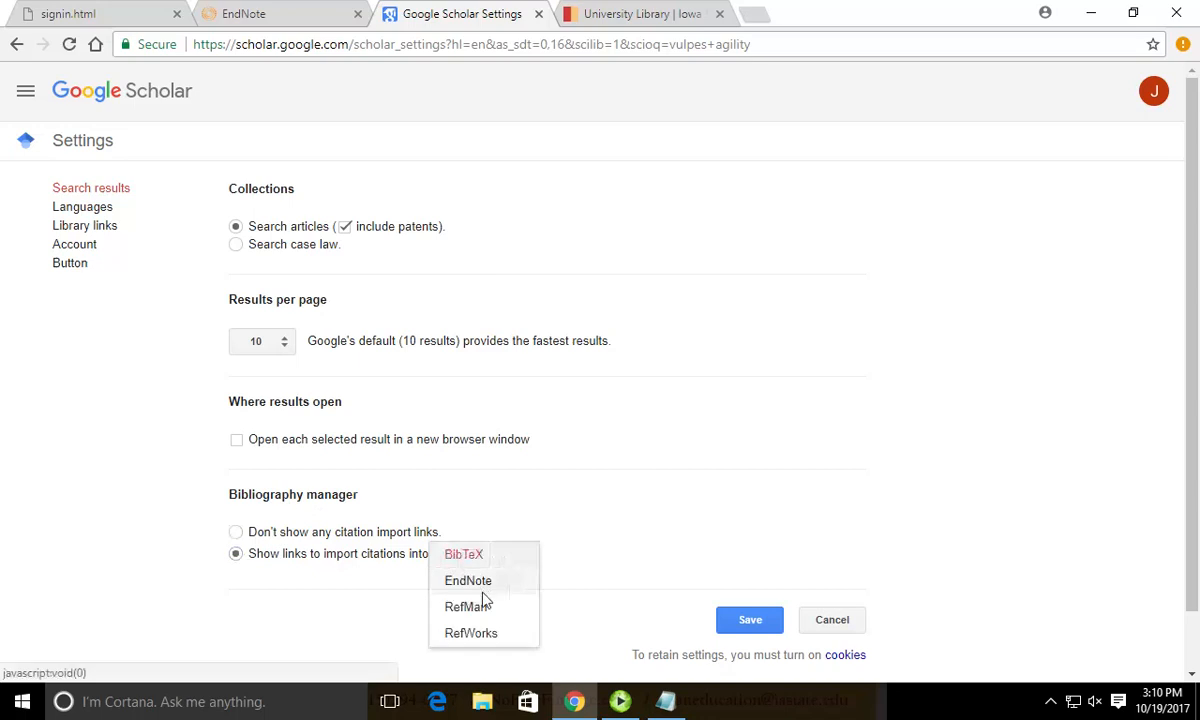
{"action": "left_click", "coordinate": [478, 590]}
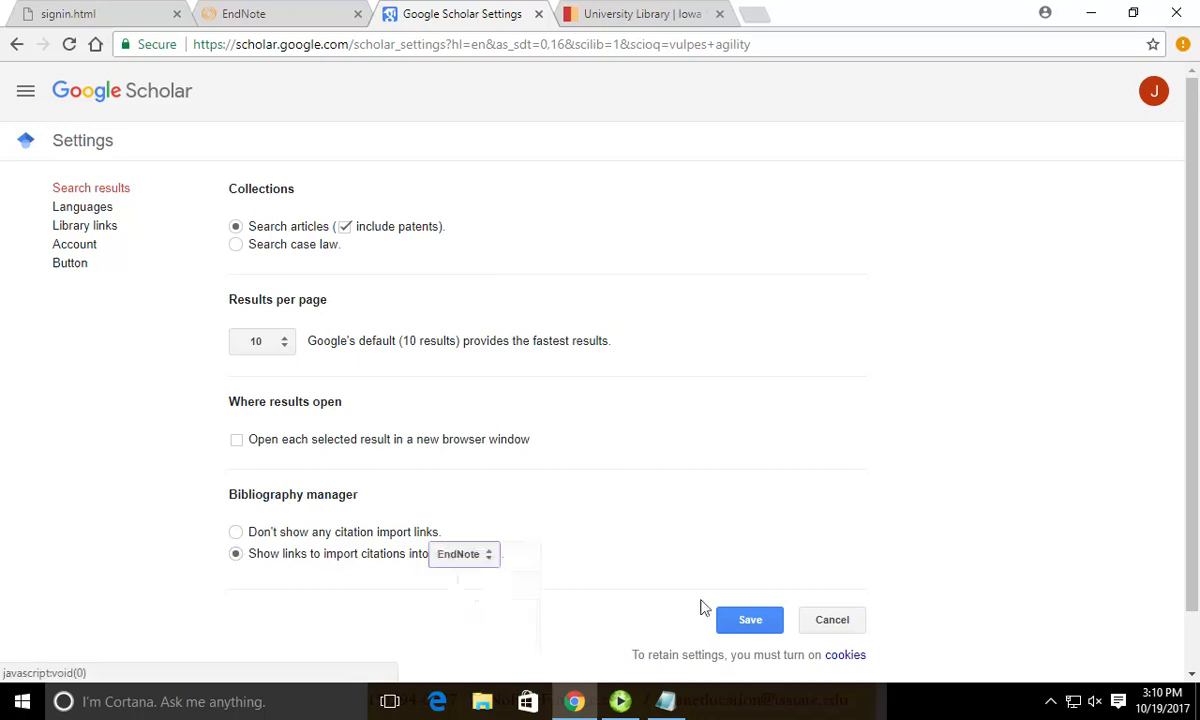
{"action": "left_click", "coordinate": [748, 621]}
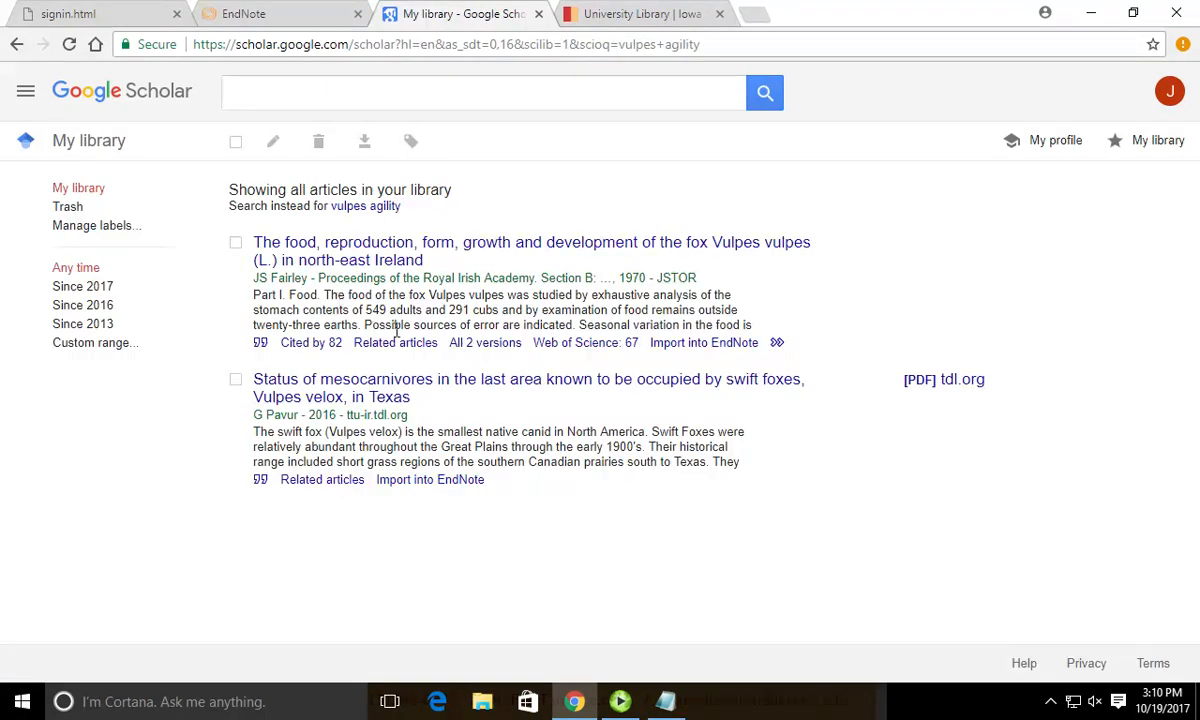
Return to the 'vulpes agility' results and export an article citation as scholar.enw.
{"action": "left_click", "coordinate": [16, 44]}
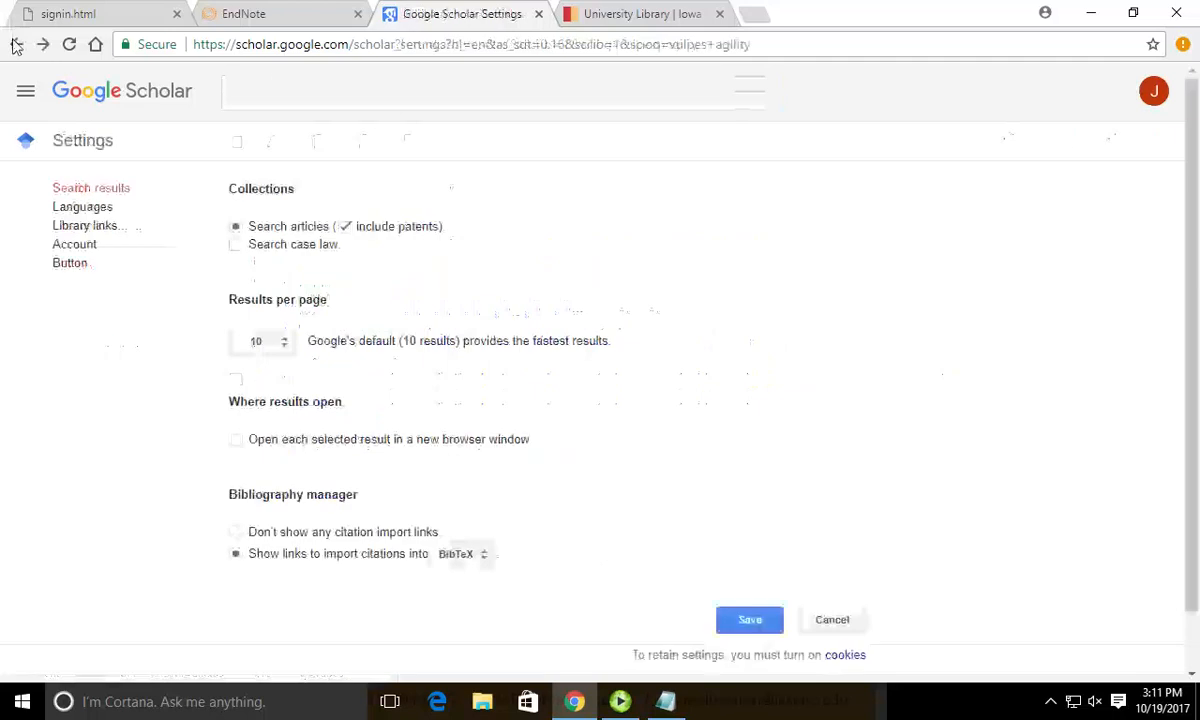
{"action": "left_click", "coordinate": [16, 44]}
{"action": "left_click", "coordinate": [16, 44]}
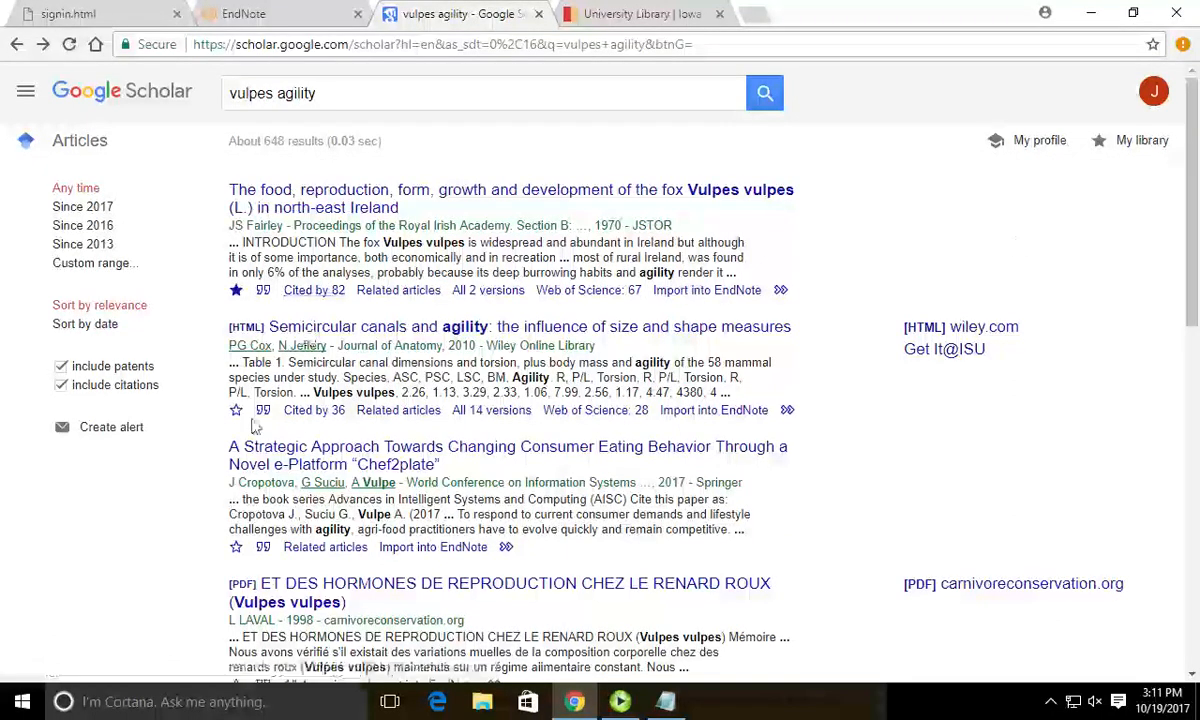
{"action": "left_click", "coordinate": [714, 410]}
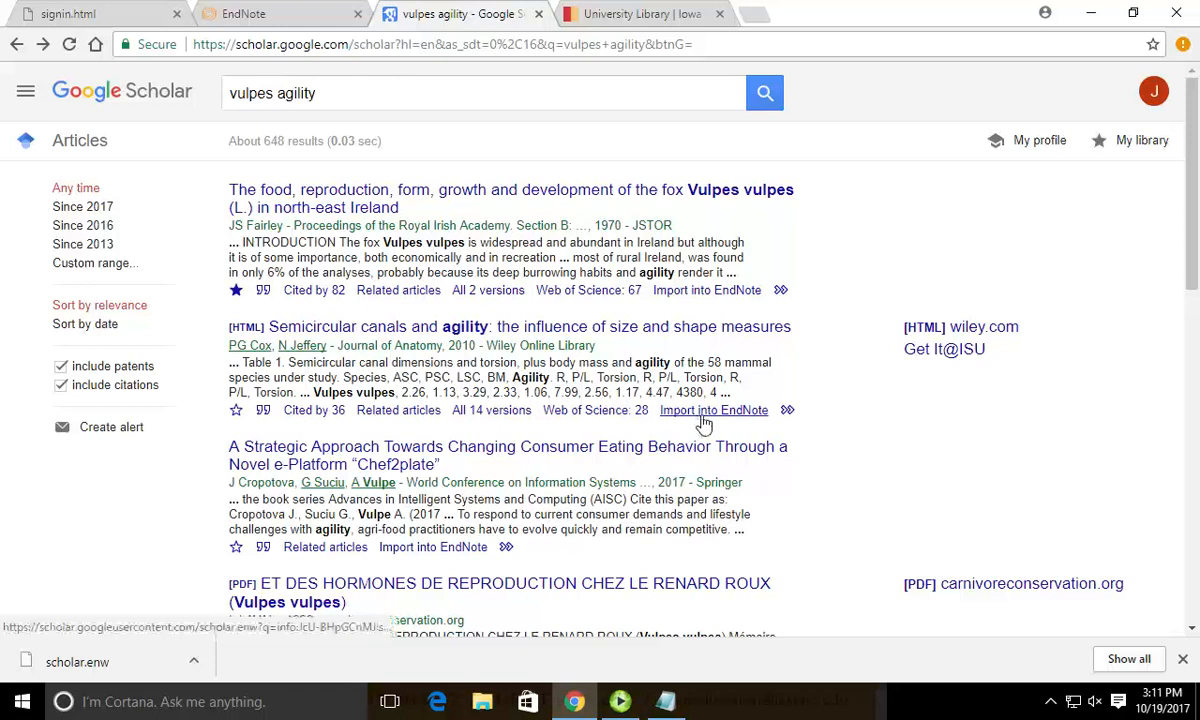
Confirm EndNote remains the Scholar bibliography manager, then go to EndNote Web's Import References form.
{"action": "left_click", "coordinate": [27, 94]}
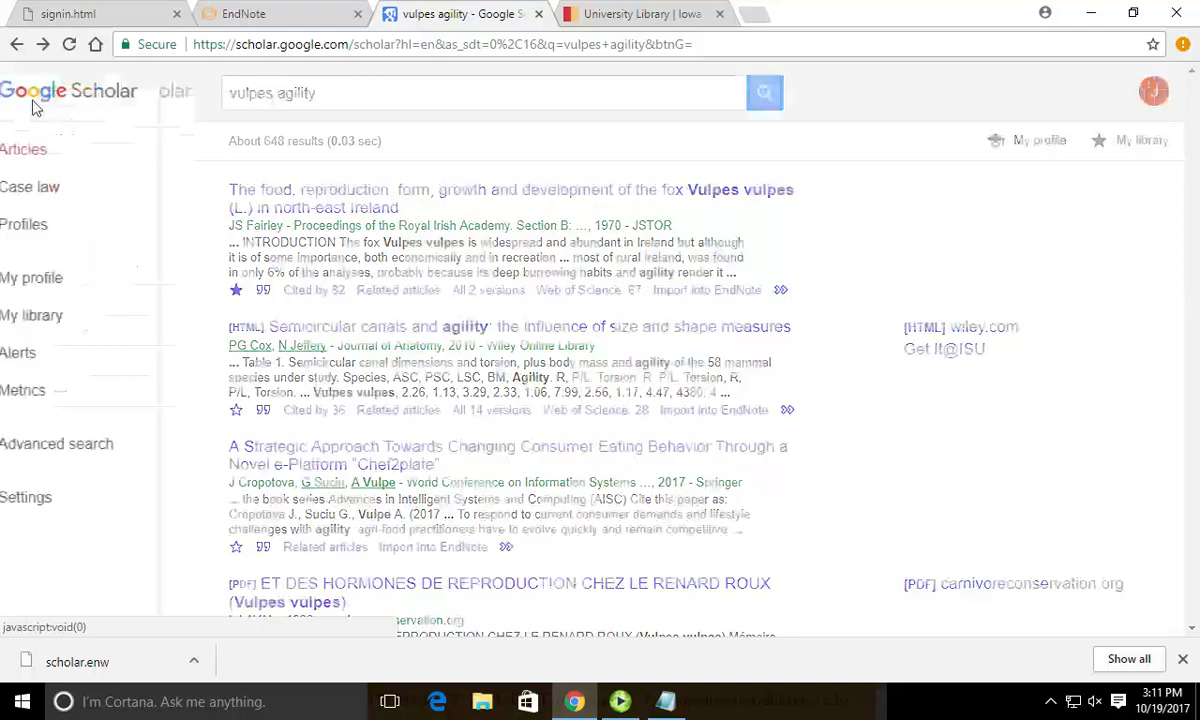
{"action": "left_click", "coordinate": [106, 502]}
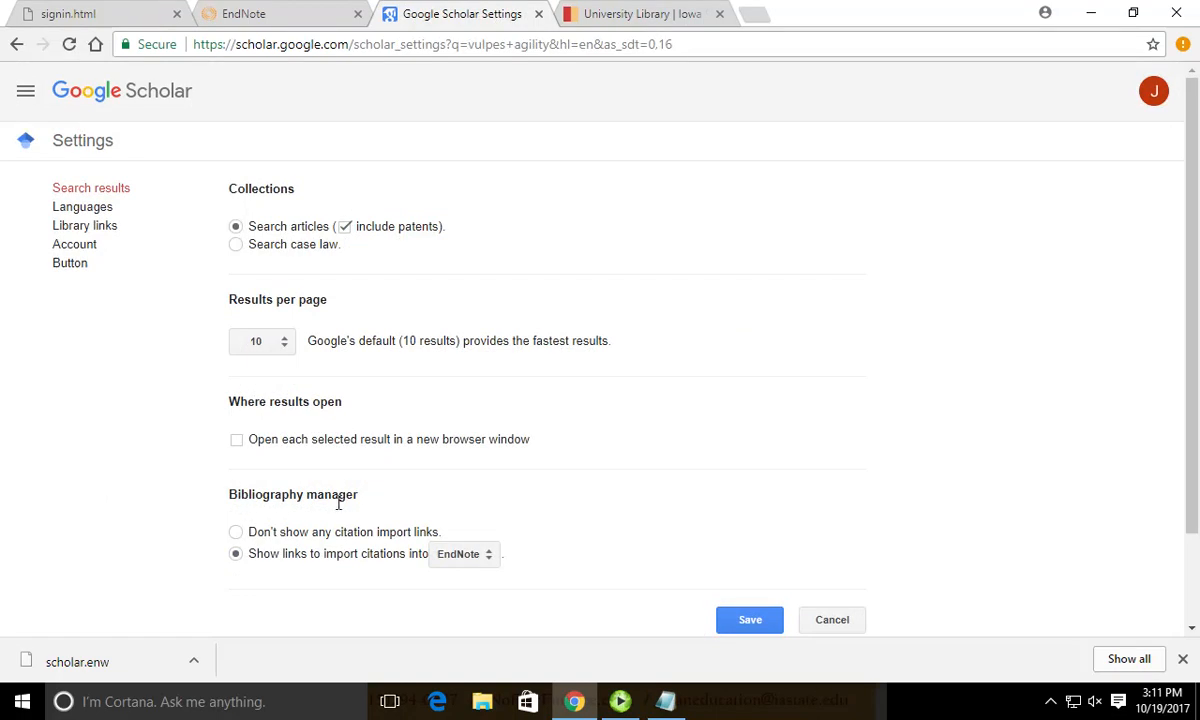
{"action": "left_click_drag", "start_coordinate": [227, 495], "coordinate": [364, 506]}
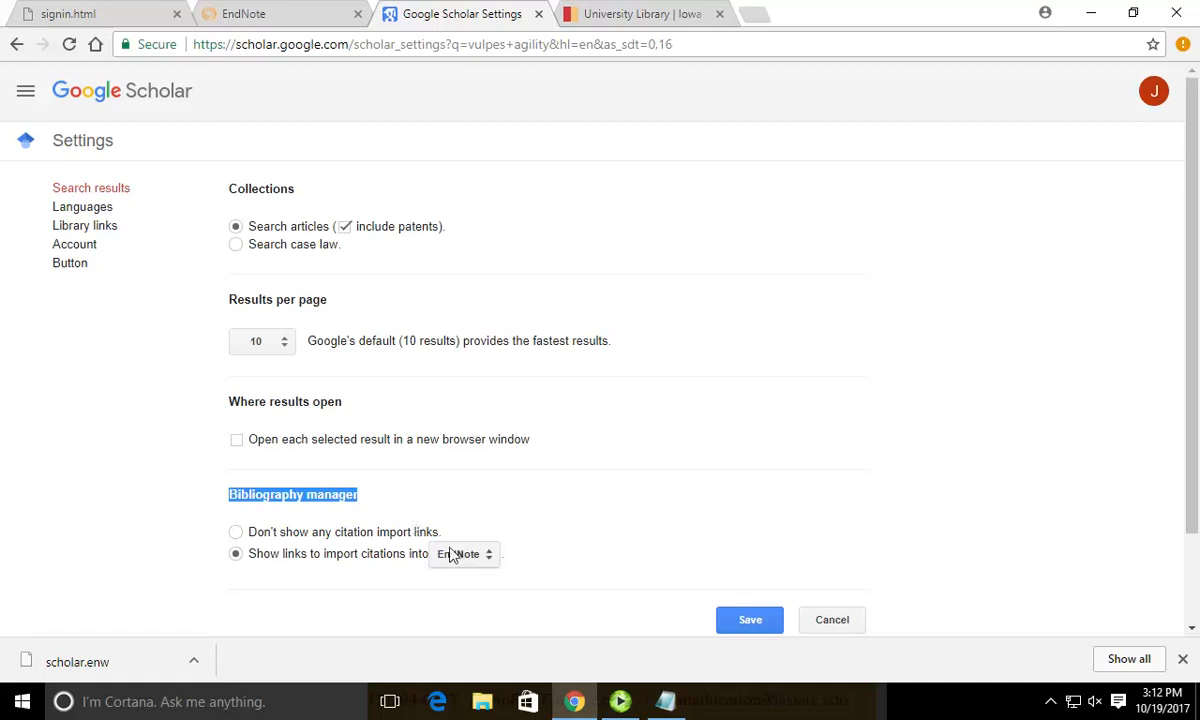
{"action": "left_click", "coordinate": [740, 615]}
{"action": "left_click", "coordinate": [244, 14]}
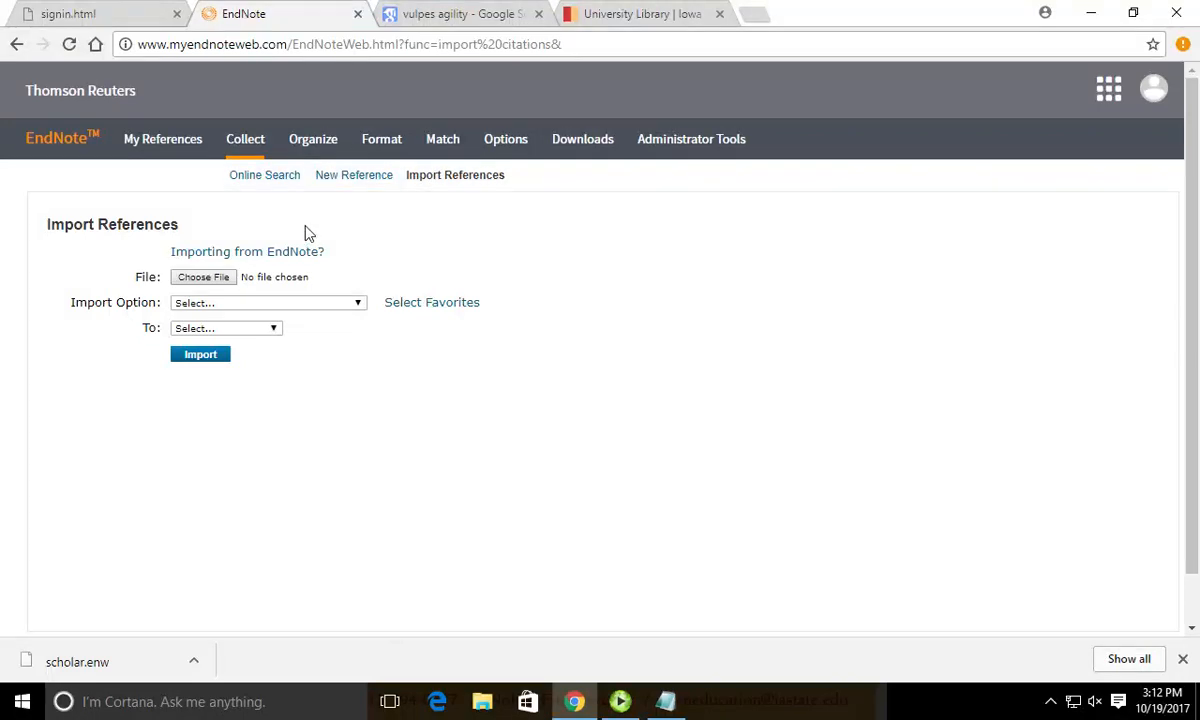
Choose scholar.enw as the file to import and show the Import Option filter list.
{"action": "left_click", "coordinate": [203, 277]}
{"action": "left_click", "coordinate": [445, 422]}
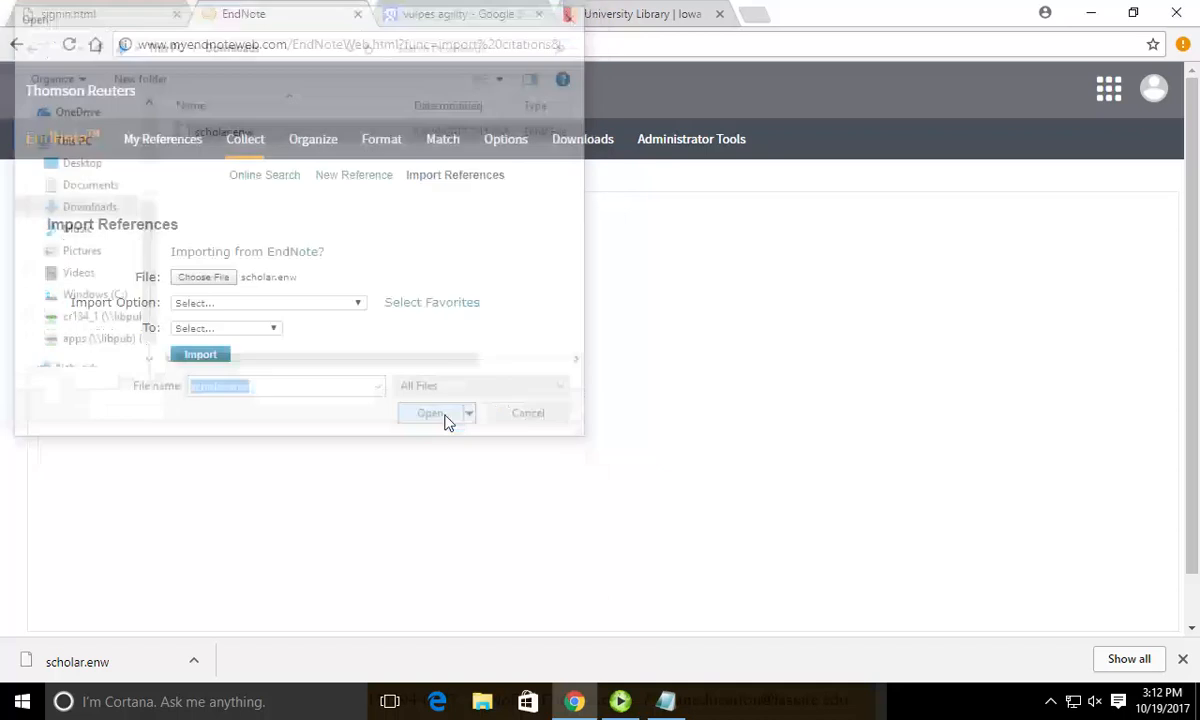
{"action": "left_click", "coordinate": [246, 303]}
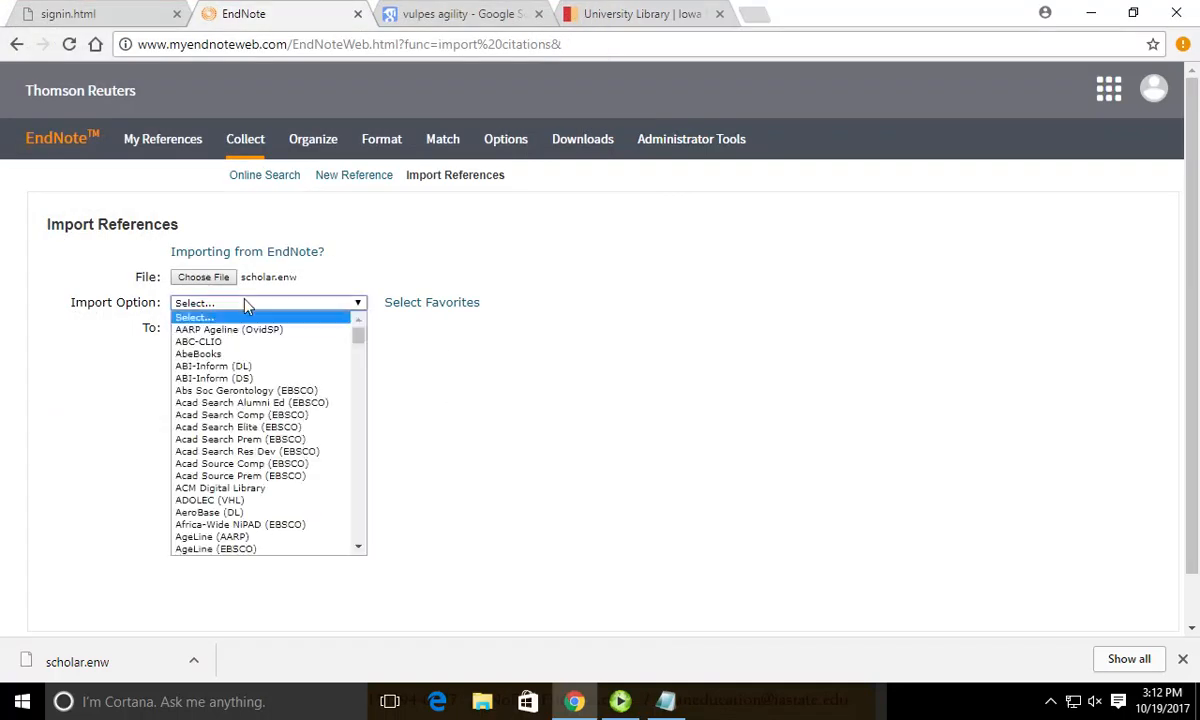
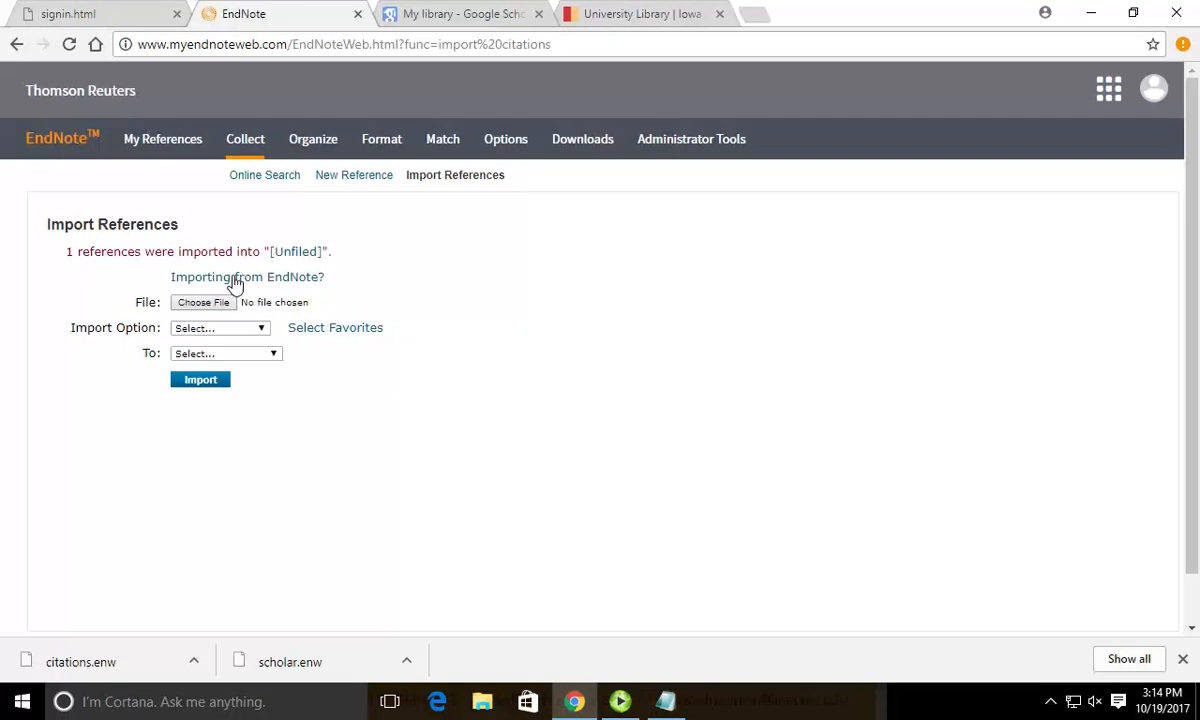
Import citations.enw from Downloads into EndNote Web's Unfiled group, then return to Google Scholar's library.
{"action": "left_click", "coordinate": [215, 300]}
{"action": "left_click", "coordinate": [205, 131]}
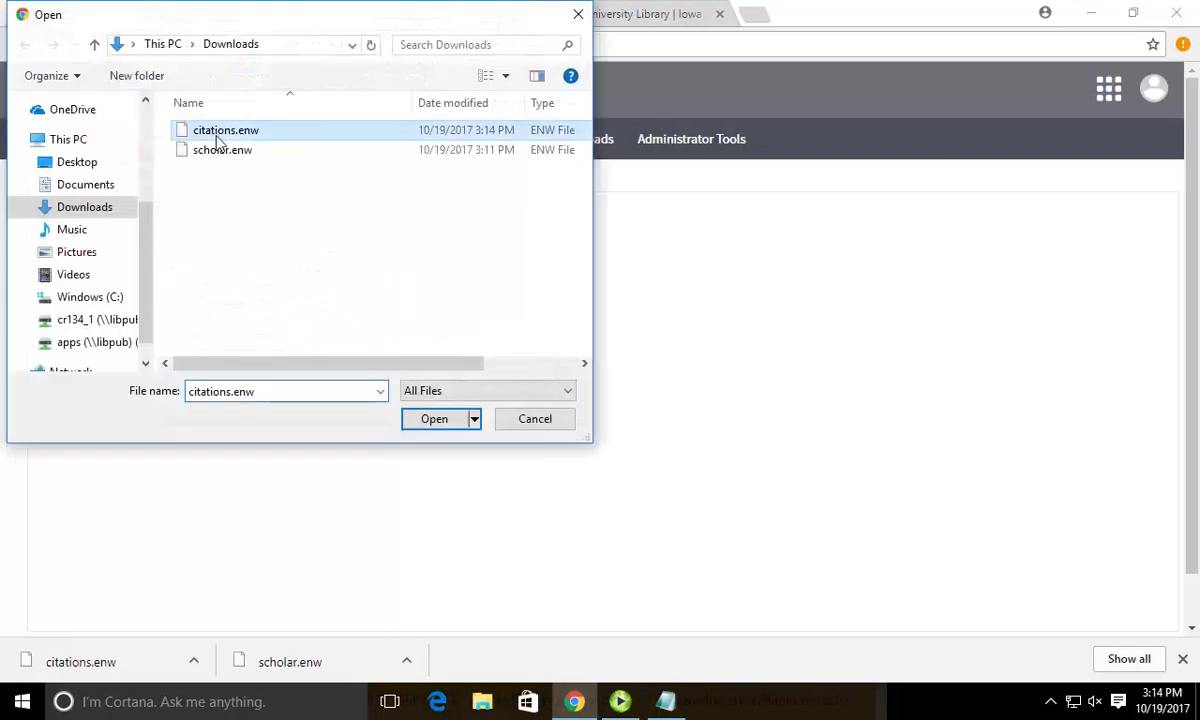
{"action": "left_click", "coordinate": [434, 418]}
{"action": "left_click", "coordinate": [262, 335]}
{"action": "left_click", "coordinate": [228, 340]}
{"action": "left_click", "coordinate": [200, 379]}
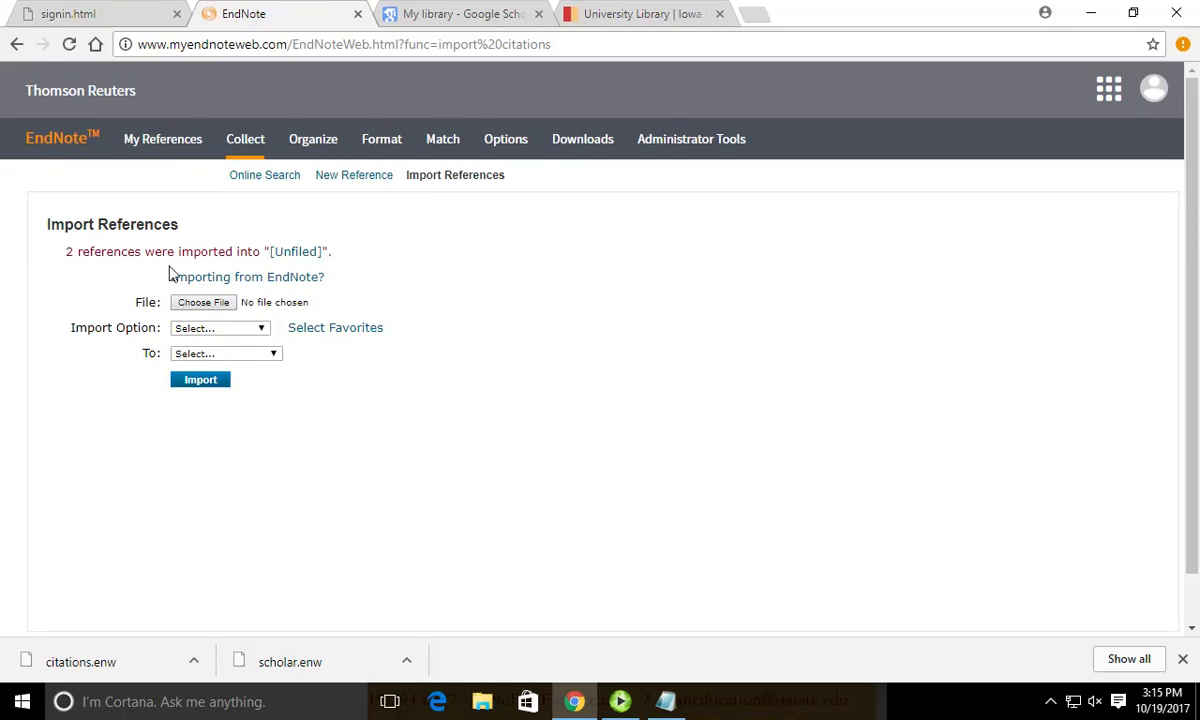
{"action": "left_click", "coordinate": [460, 14]}
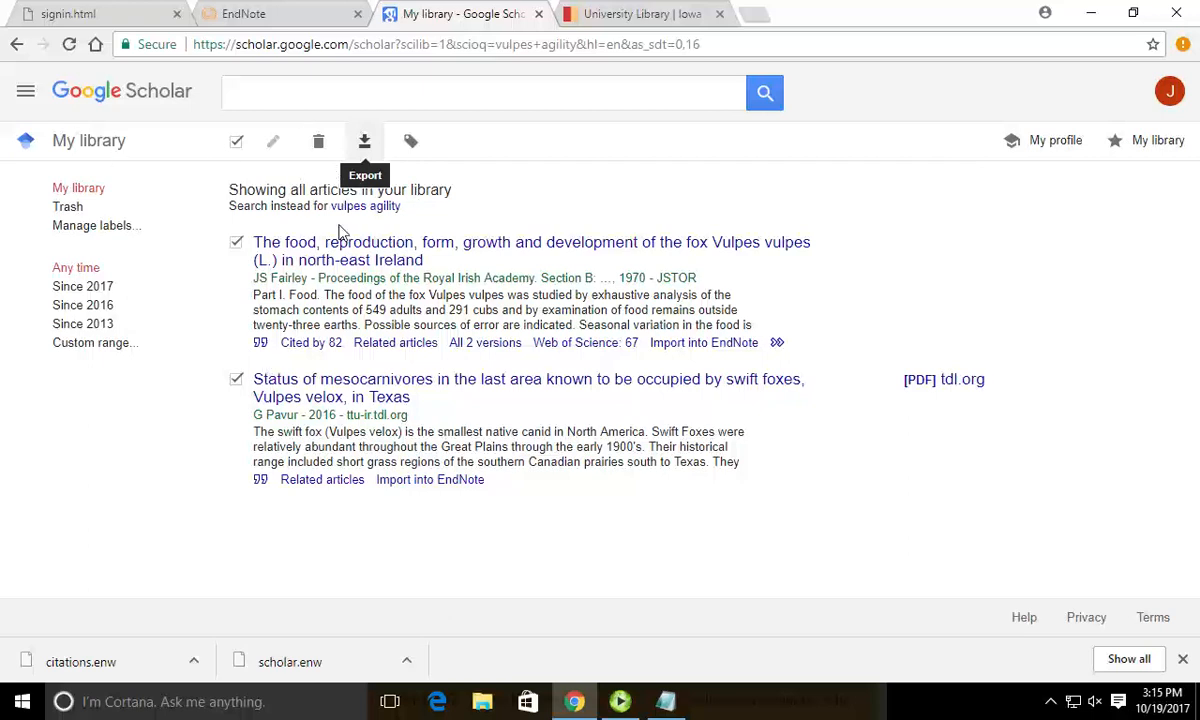
Show Scholar results for 'vulpes agility', then move to the Iowa State University Library homepage.
{"action": "left_click", "coordinate": [364, 207]}
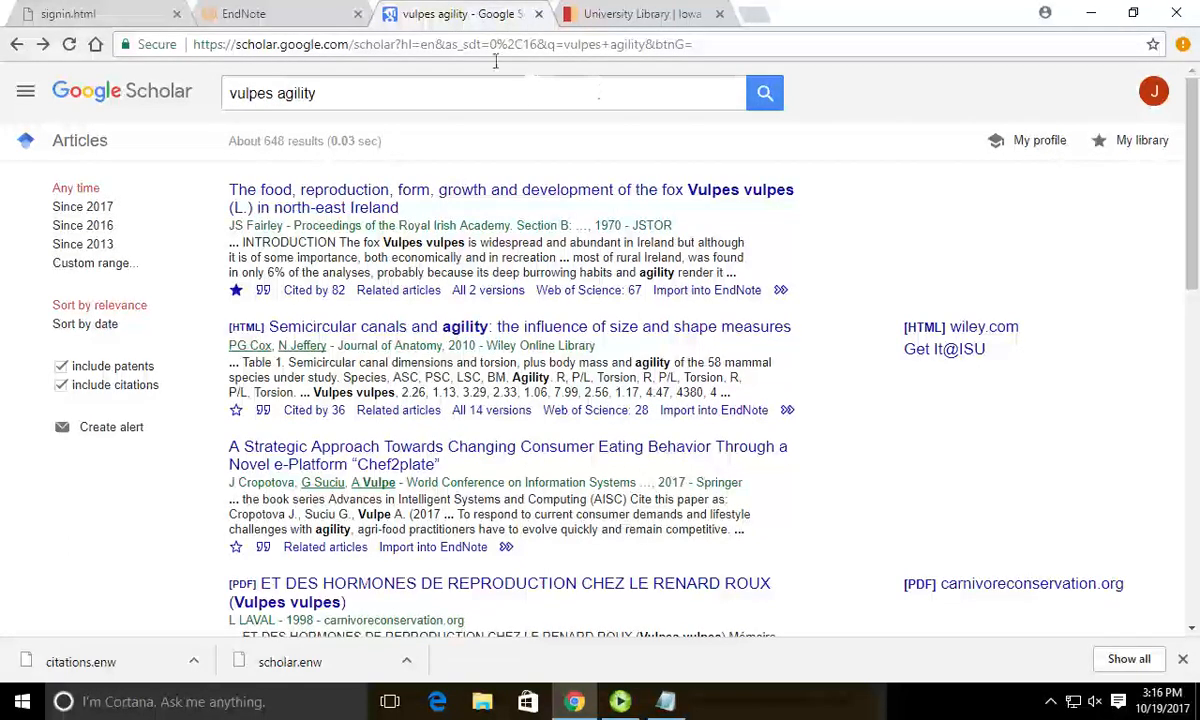
{"action": "left_click", "coordinate": [640, 14]}
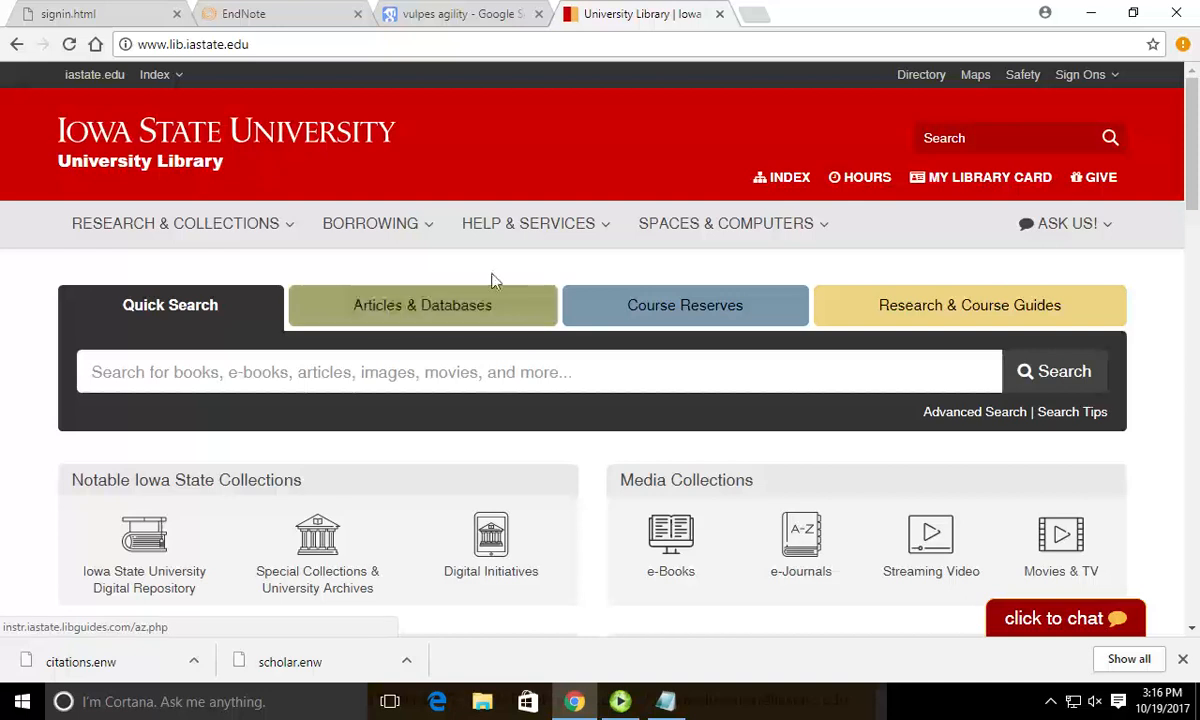
Filter the library's Articles & Databases listing to databases starting with W.
{"action": "left_click", "coordinate": [362, 310]}
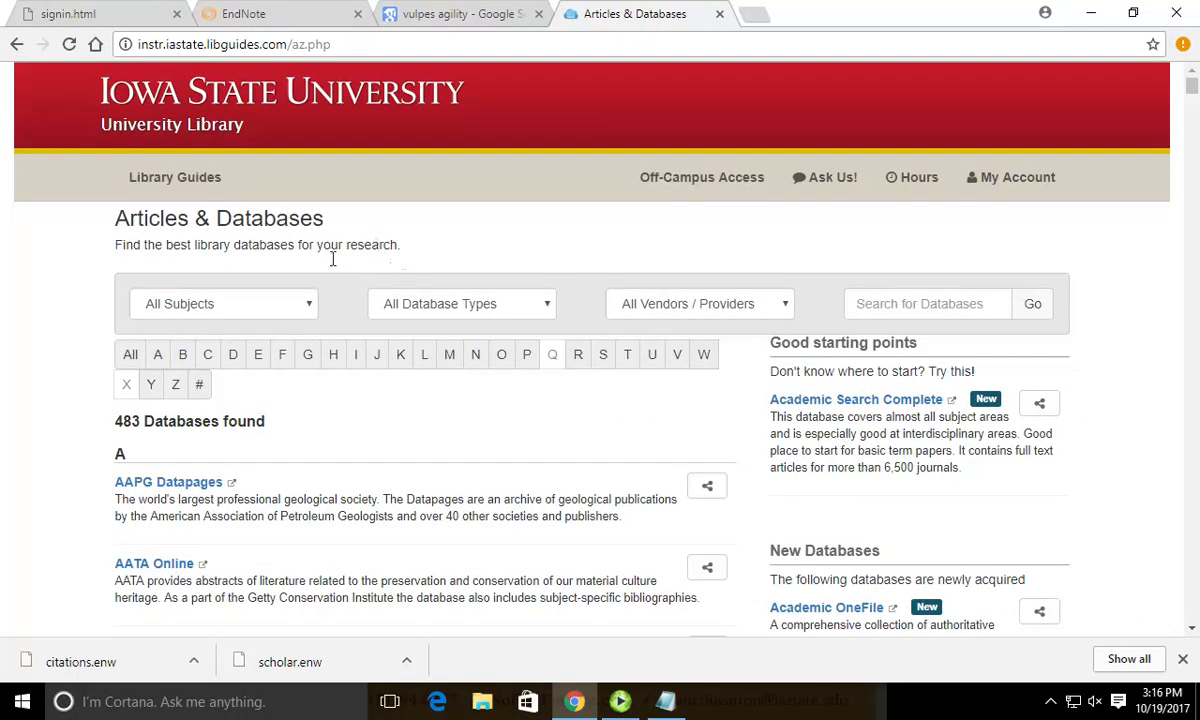
{"action": "scroll", "coordinate": [348, 282], "scroll_direction": "down", "scroll_amount": 4}
{"action": "scroll", "coordinate": [380, 283], "scroll_direction": "up", "scroll_amount": 4}
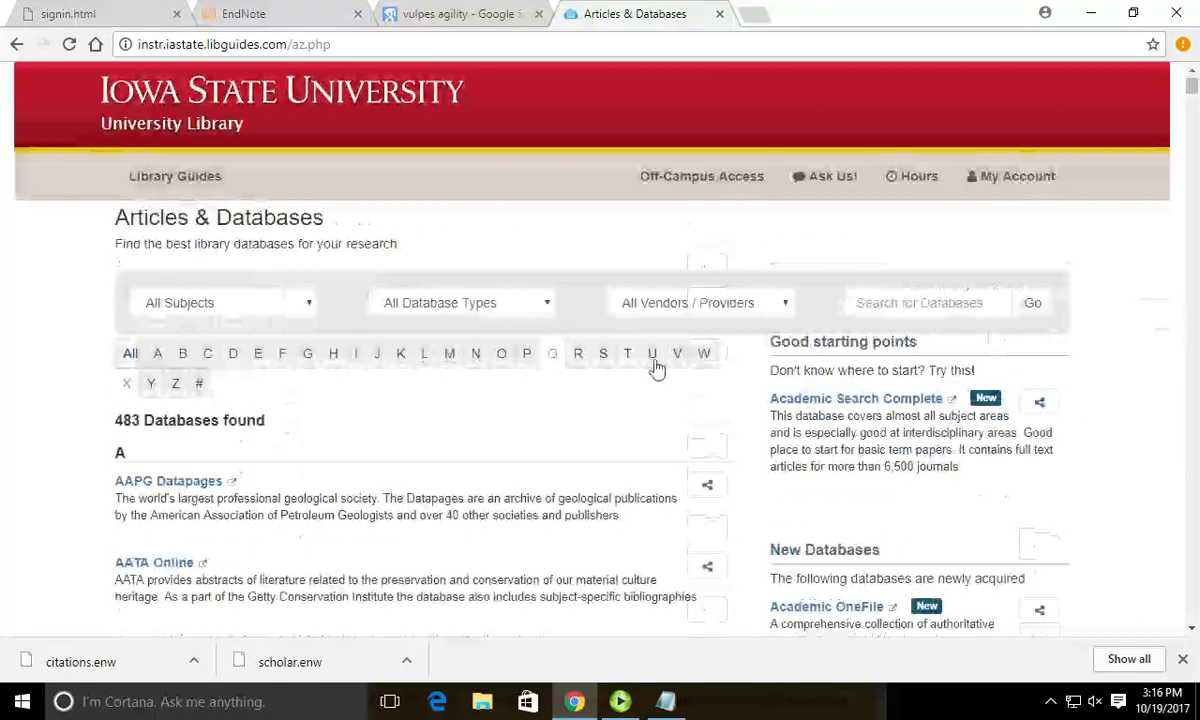
{"action": "left_click", "coordinate": [706, 358]}
{"action": "scroll", "coordinate": [340, 380], "scroll_direction": "down", "scroll_amount": 5}
{"action": "scroll", "coordinate": [334, 375], "scroll_direction": "down", "scroll_amount": 3}
{"action": "scroll", "coordinate": [179, 410], "scroll_direction": "up", "scroll_amount": 6}
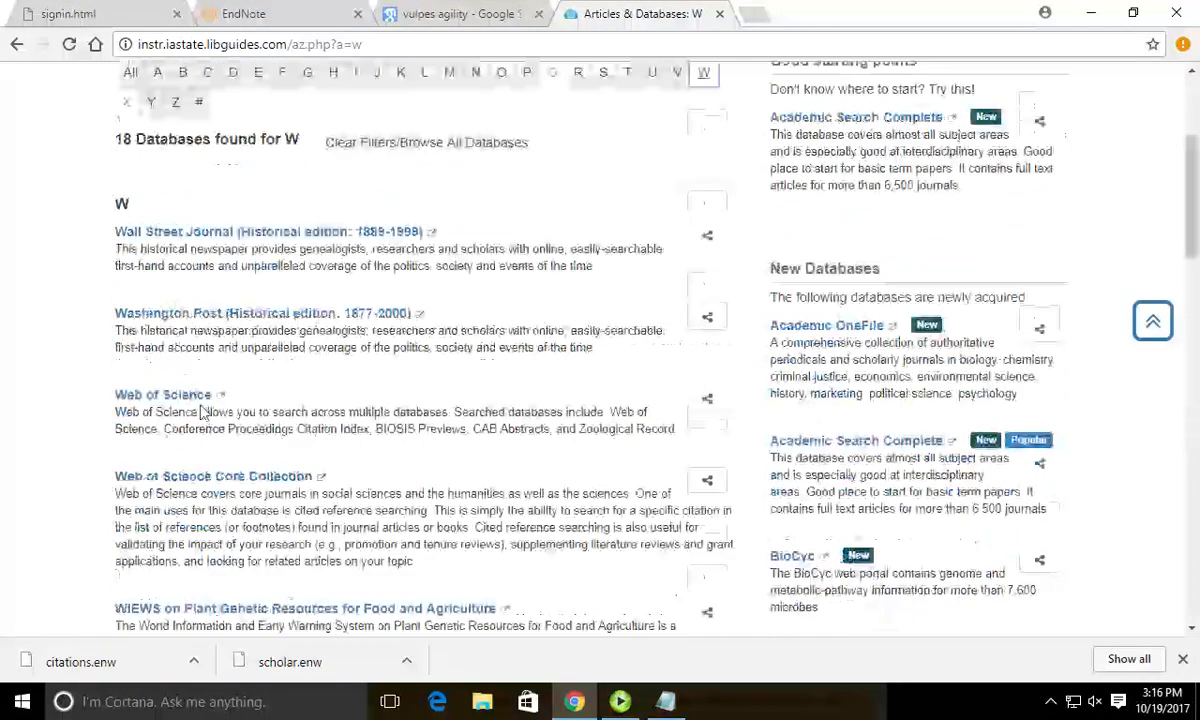
Open Web of Science from the W database list in a new tab.
{"action": "left_click", "coordinate": [190, 396]}
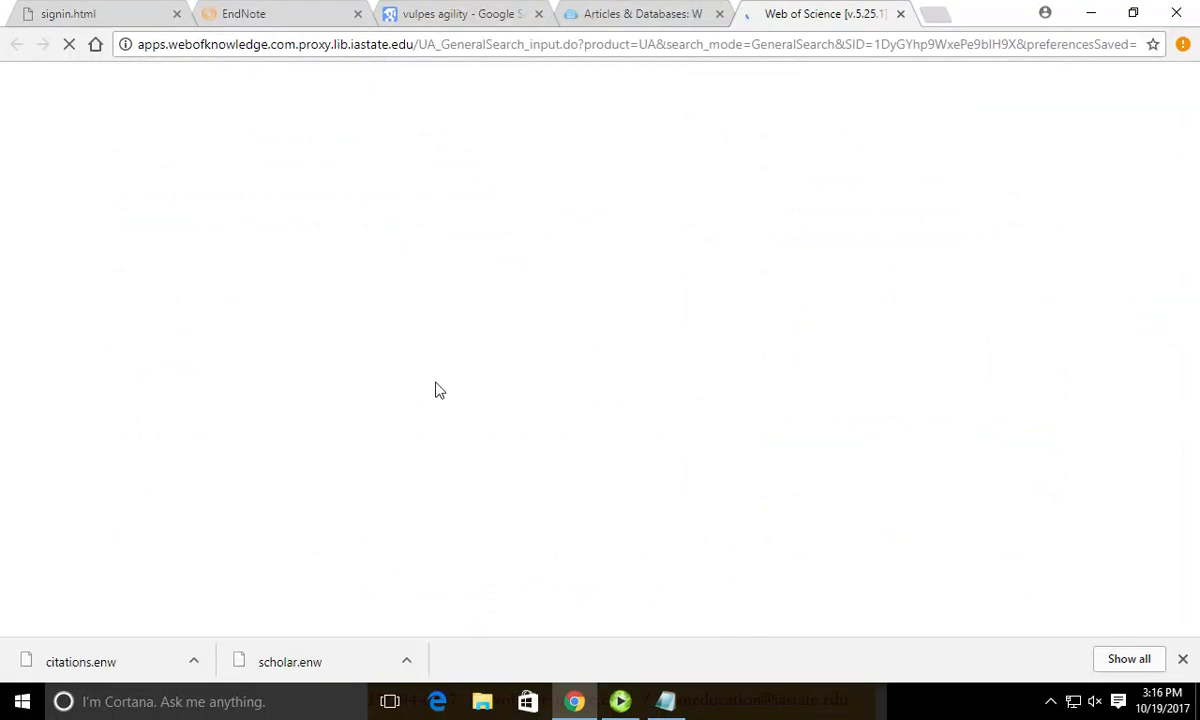
{"action": "left_click", "coordinate": [660, 13]}
{"action": "scroll", "coordinate": [496, 343], "scroll_direction": "up", "scroll_amount": 1}
{"action": "scroll", "coordinate": [496, 343], "scroll_direction": "up", "scroll_amount": 3}
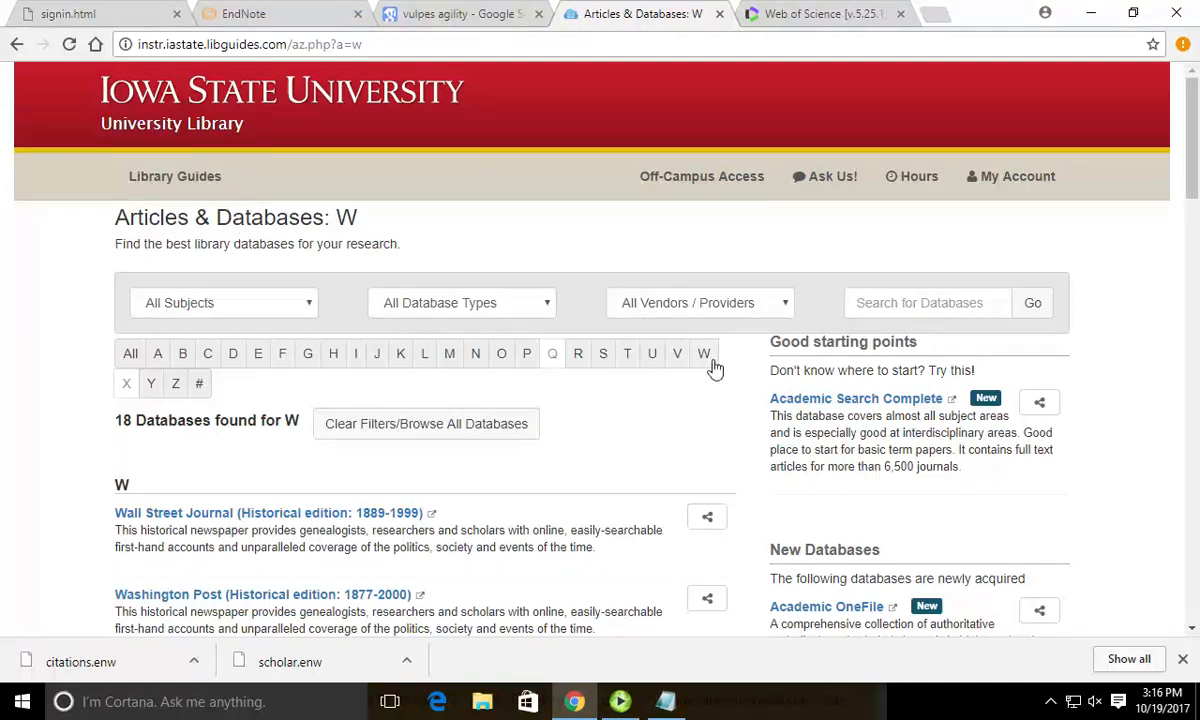
{"action": "scroll", "coordinate": [705, 364], "scroll_direction": "down", "scroll_amount": 3}
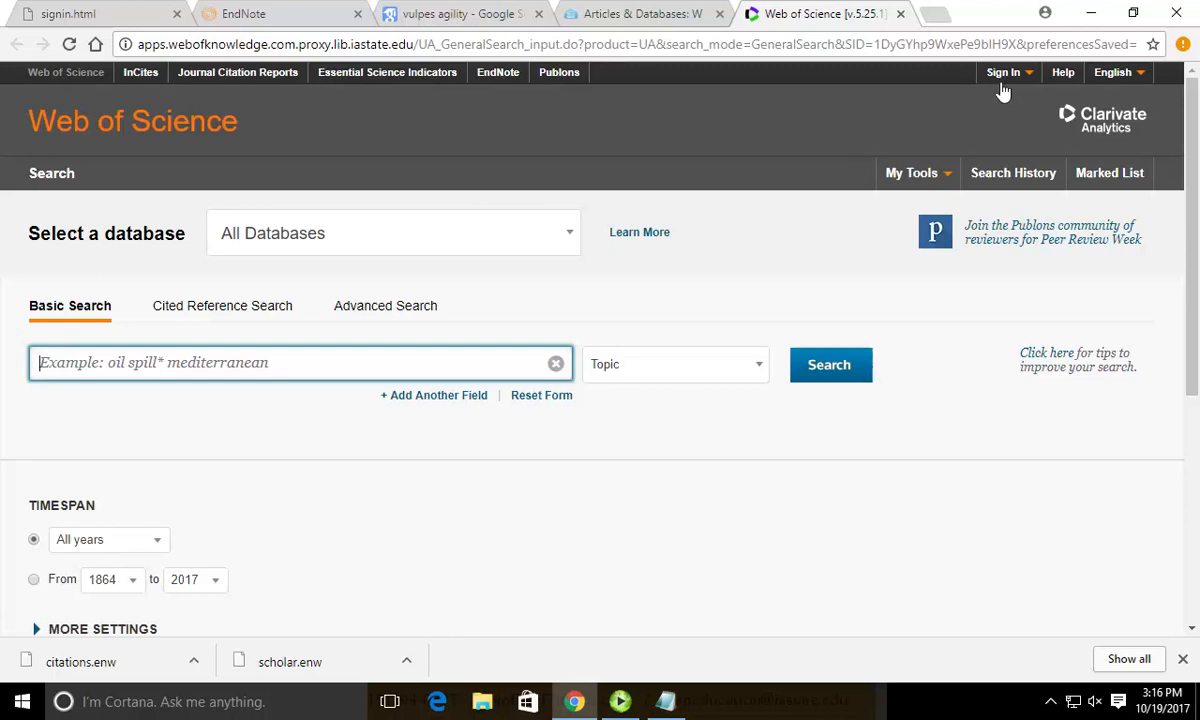
Sign in to the personal Web of Science account with the account e-mail and password.
{"action": "left_click", "coordinate": [1005, 75]}
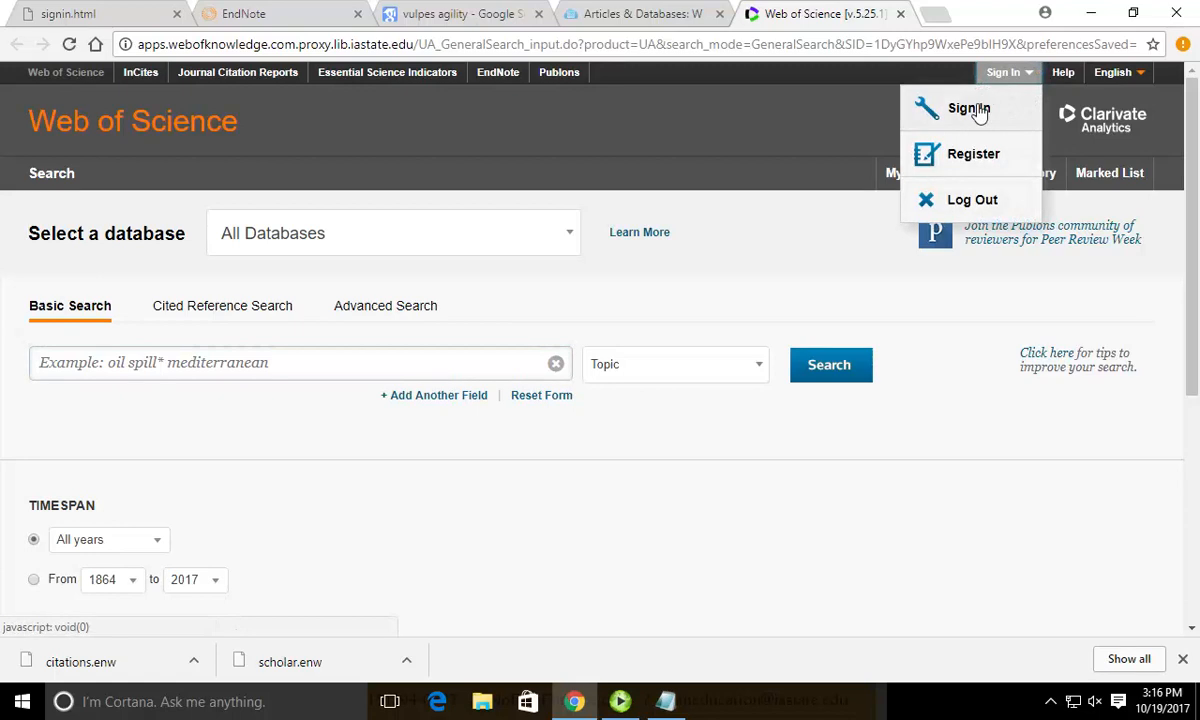
{"action": "left_click", "coordinate": [975, 116]}
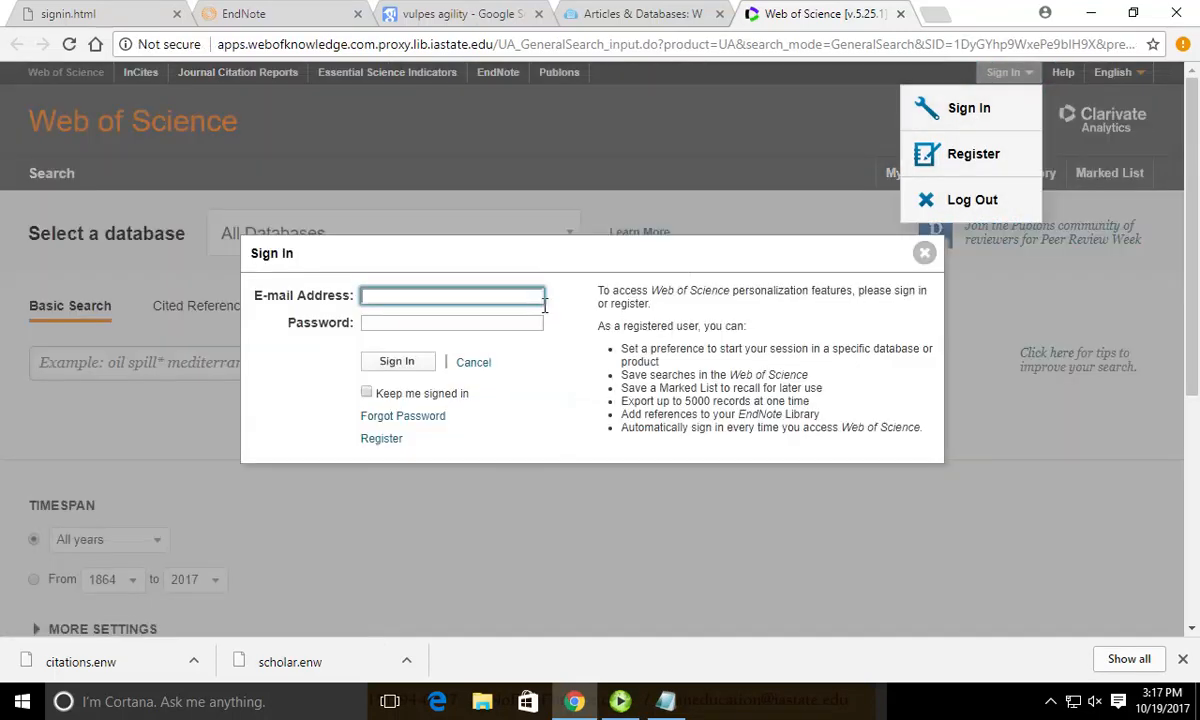
{"action": "key", "text": "Tab"}
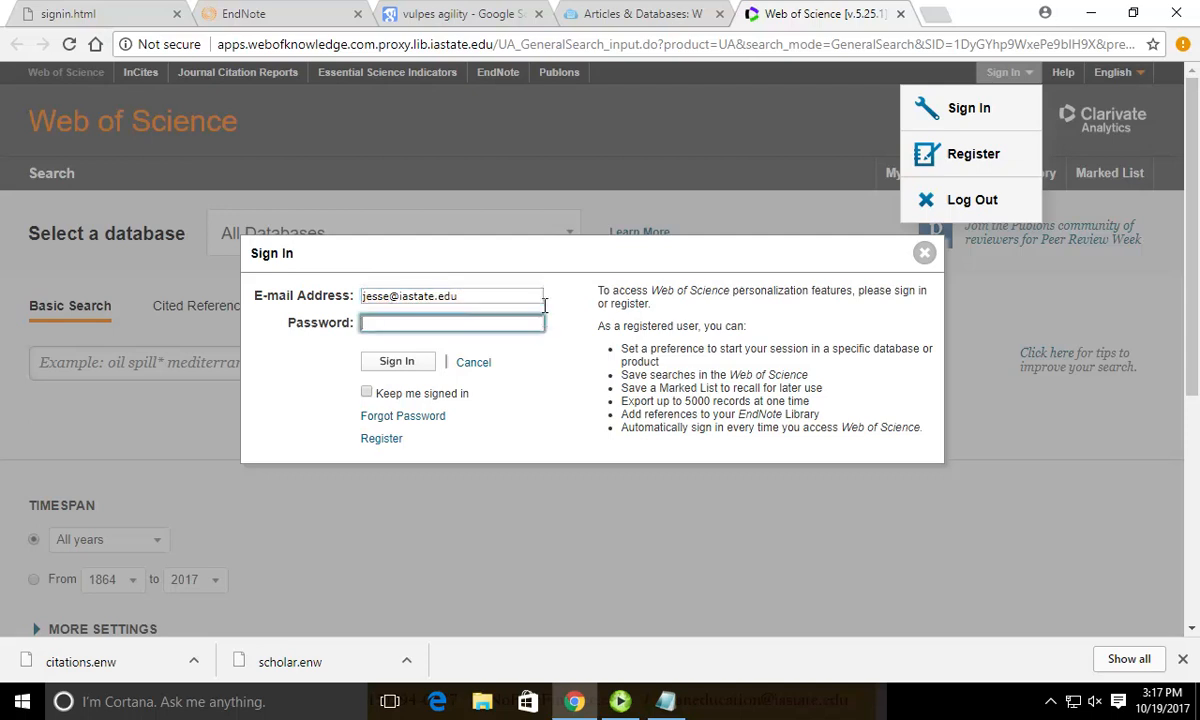
{"action": "type", "text": "•••••••"}
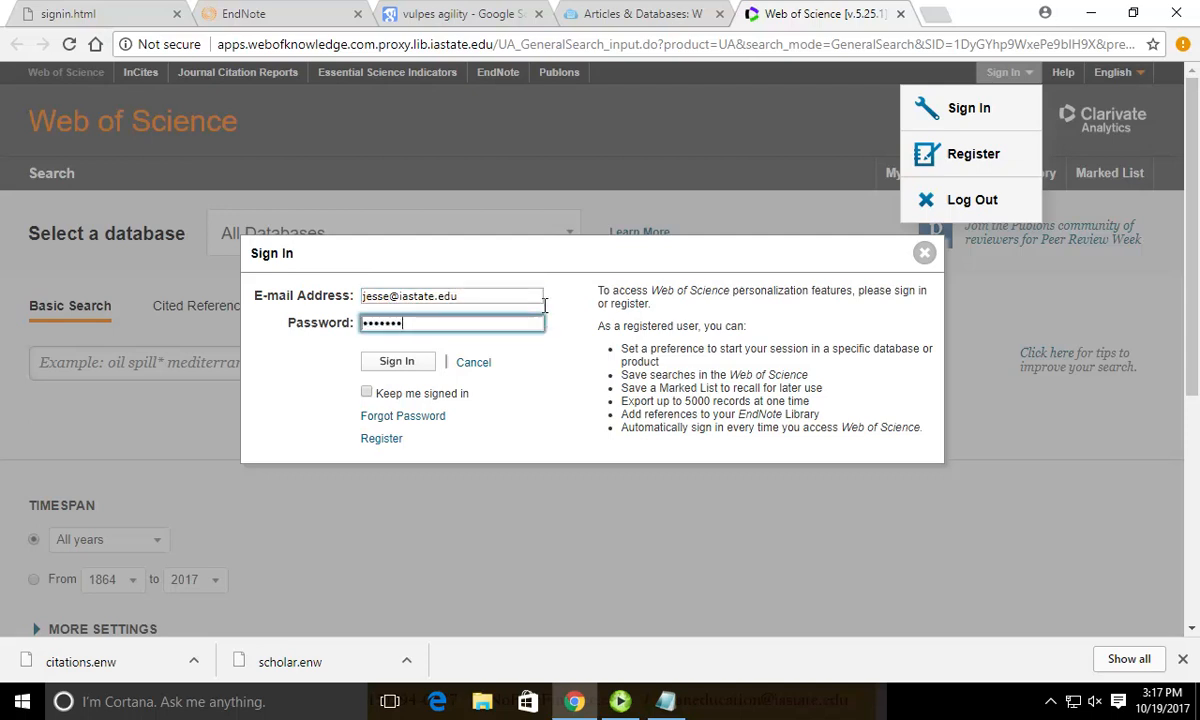
{"action": "type", "text": "•••"}
{"action": "key", "text": "Return"}
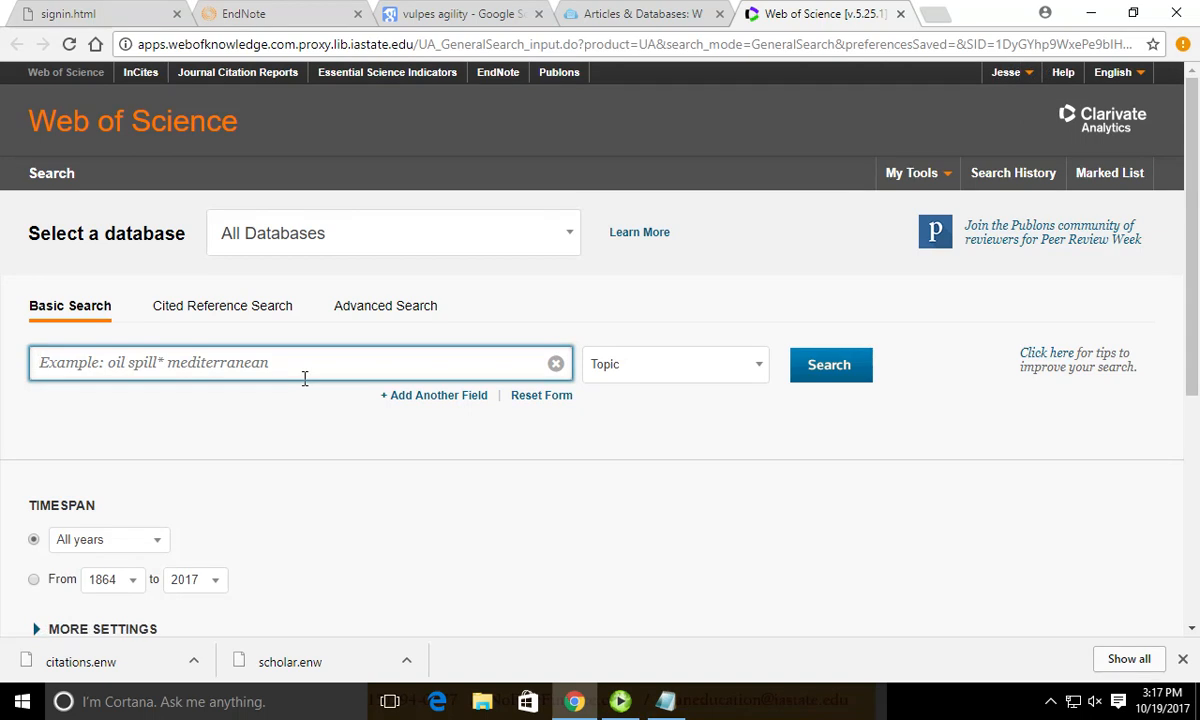
Search the topic 'dog narcolepsy' and send two results, with abstracts, to EndNote online.
{"action": "type", "text": "dog narcolepsy"}
{"action": "key", "text": "Return"}
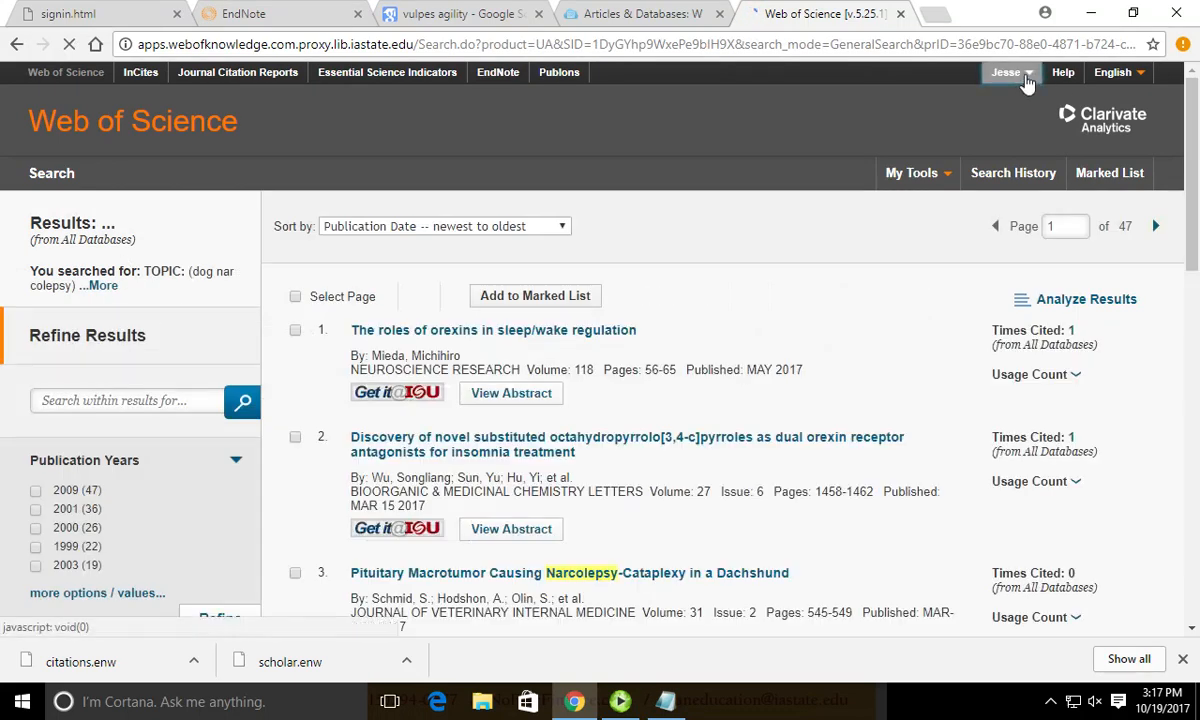
{"action": "left_click", "coordinate": [1028, 78]}
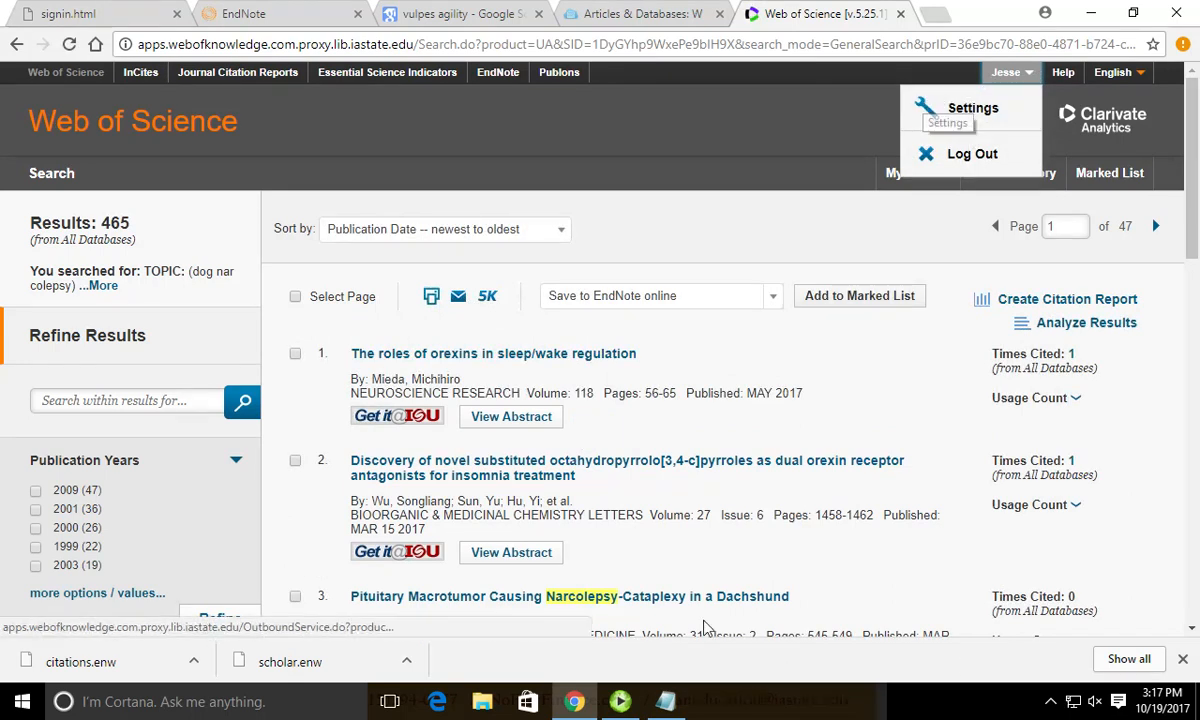
{"action": "left_click", "coordinate": [665, 701]}
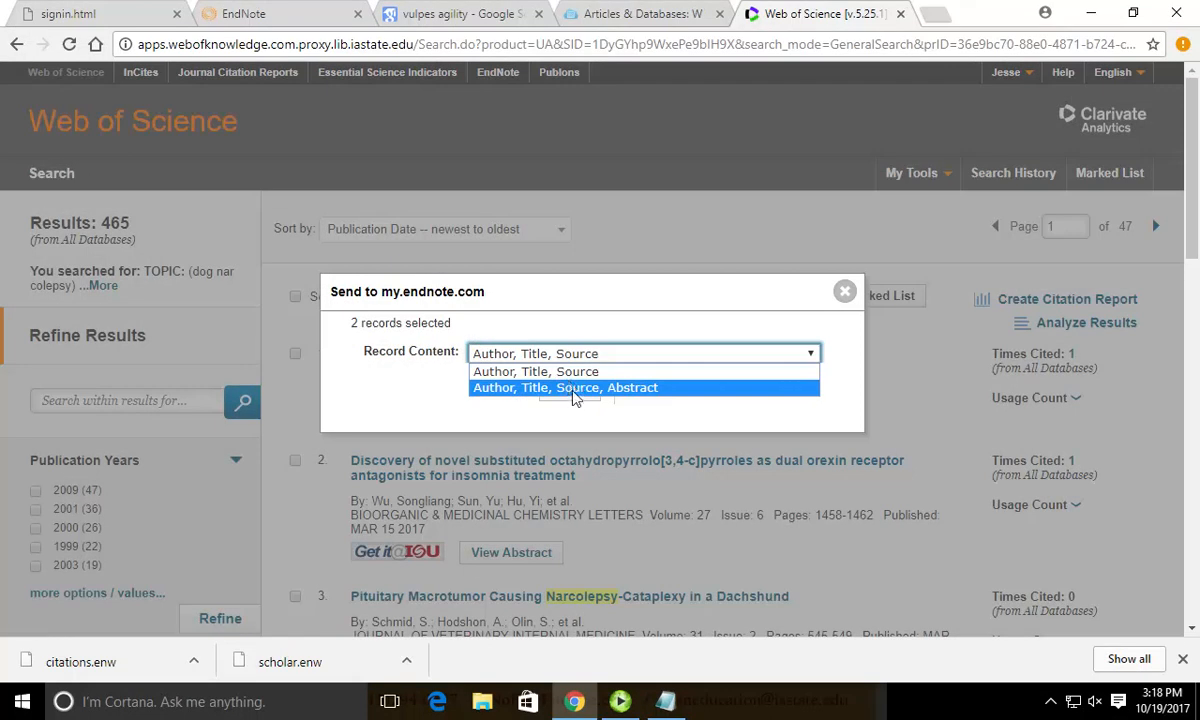
{"action": "left_click", "coordinate": [575, 388]}
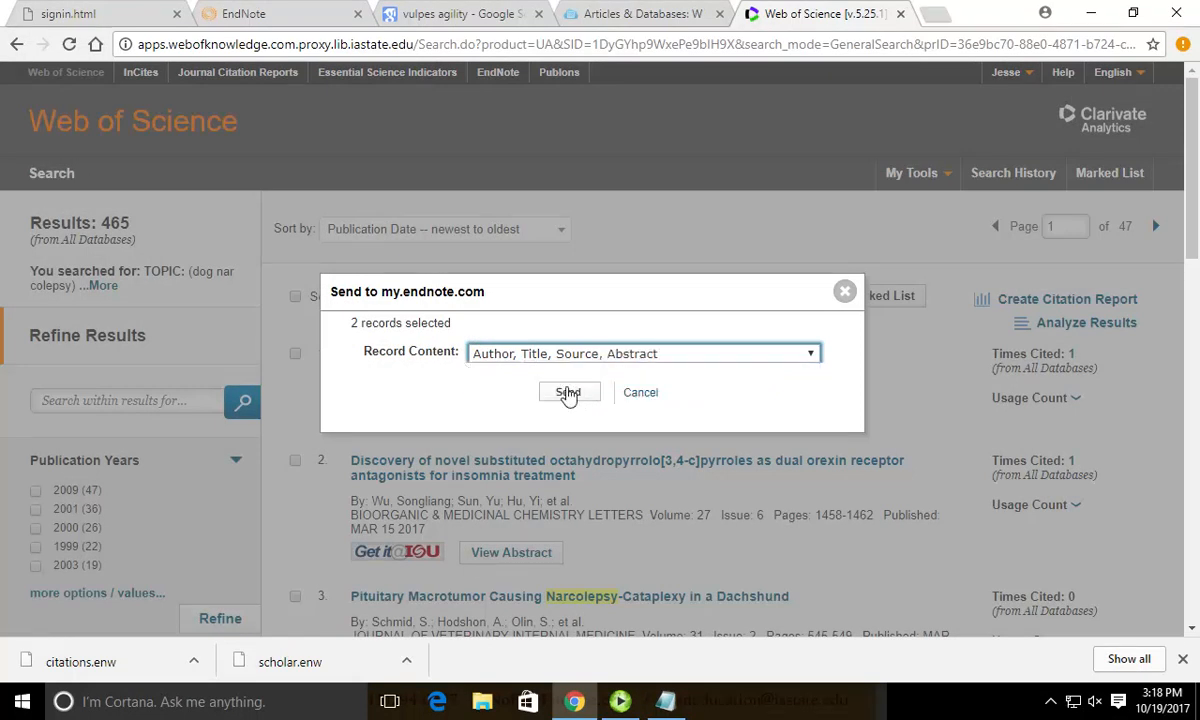
{"action": "left_click", "coordinate": [566, 396]}
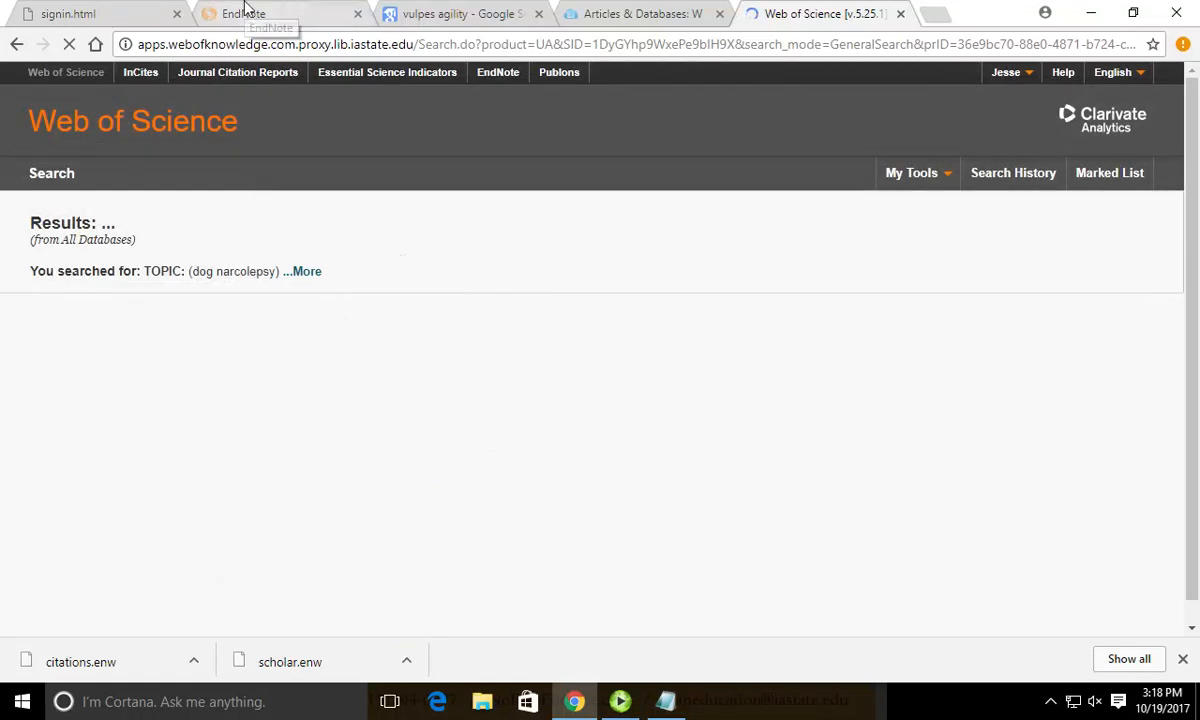
Check the results' EndNote markers, open the Dachshund narcolepsy record, then return to the database list.
{"action": "scroll", "coordinate": [612, 397], "scroll_direction": "down", "scroll_amount": 10}
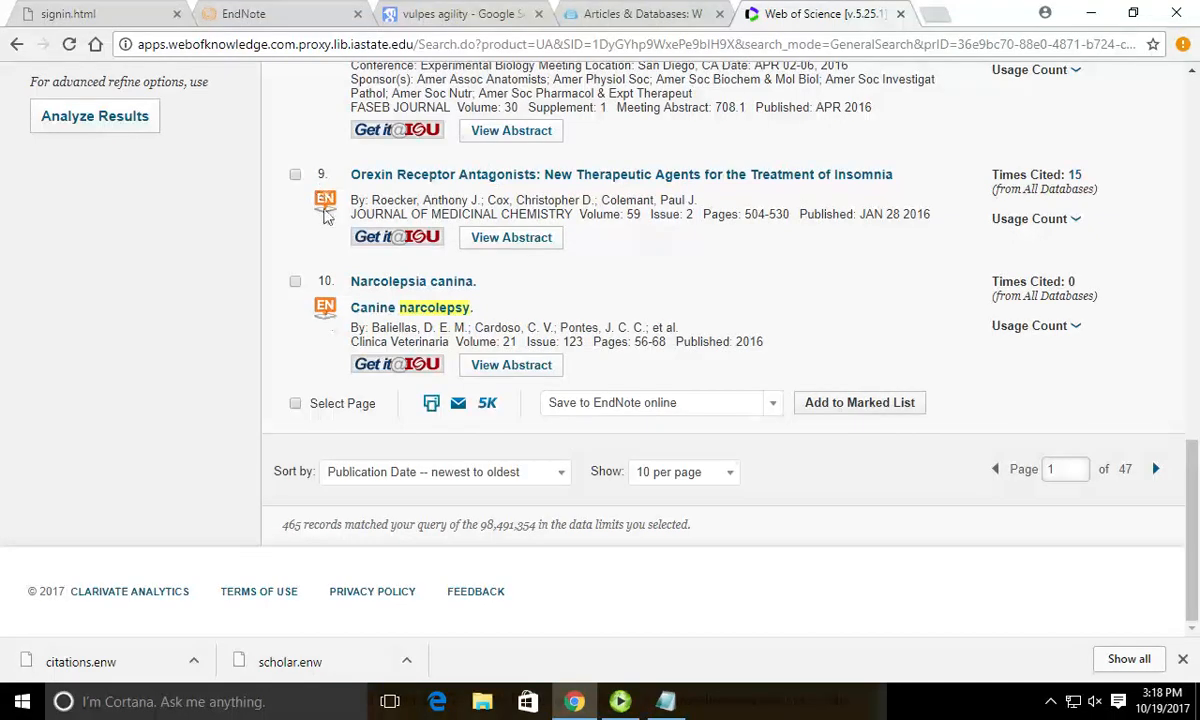
{"action": "scroll", "coordinate": [322, 330], "scroll_direction": "up", "scroll_amount": 10}
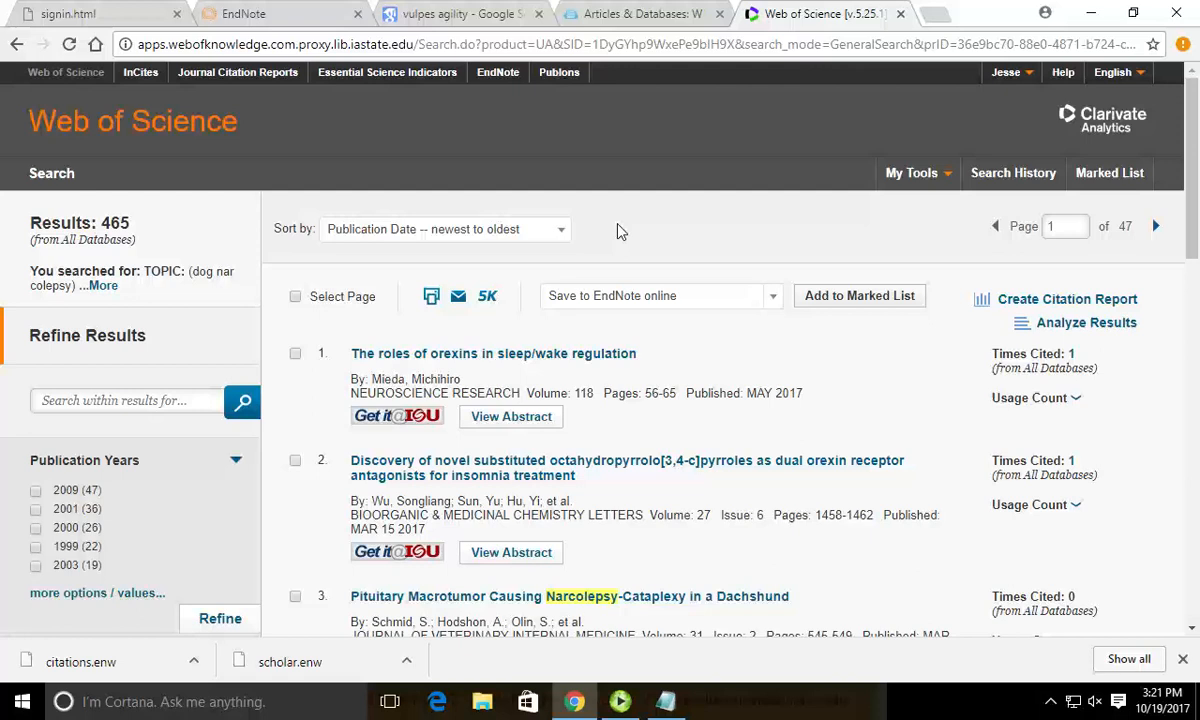
{"action": "left_click", "coordinate": [600, 596]}
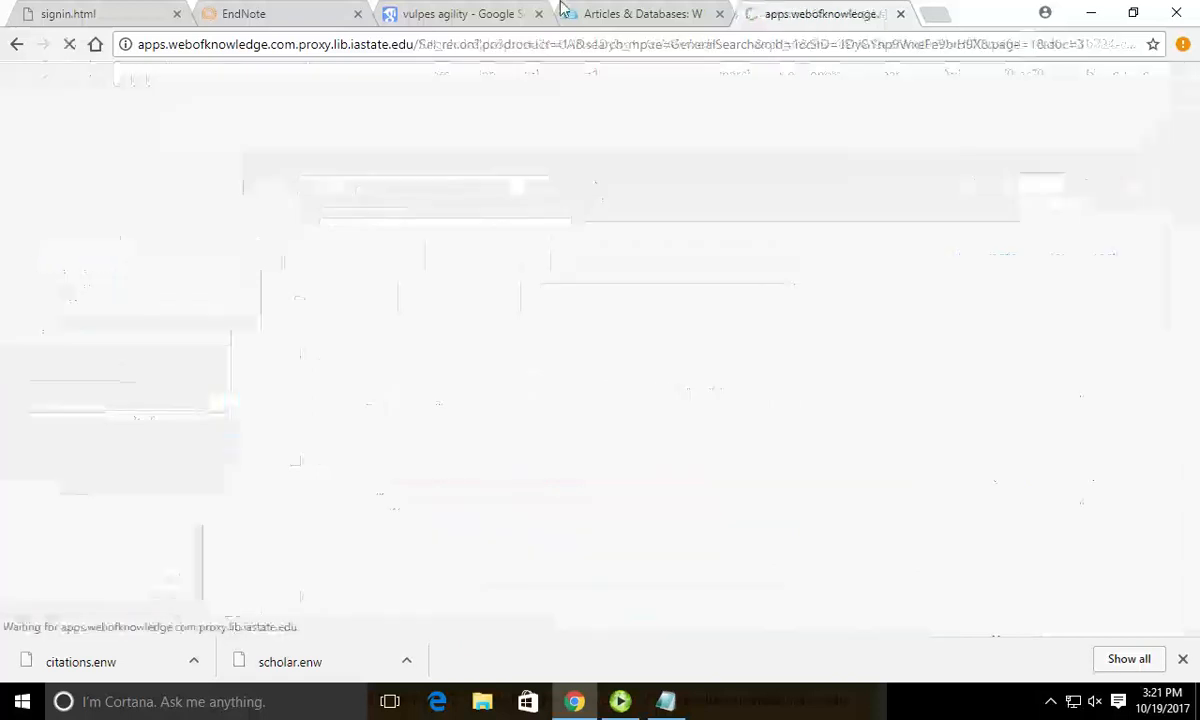
{"action": "left_click", "coordinate": [565, 12]}
Open Academic Search Complete and search for 'frogs'.
{"action": "left_click", "coordinate": [838, 398]}
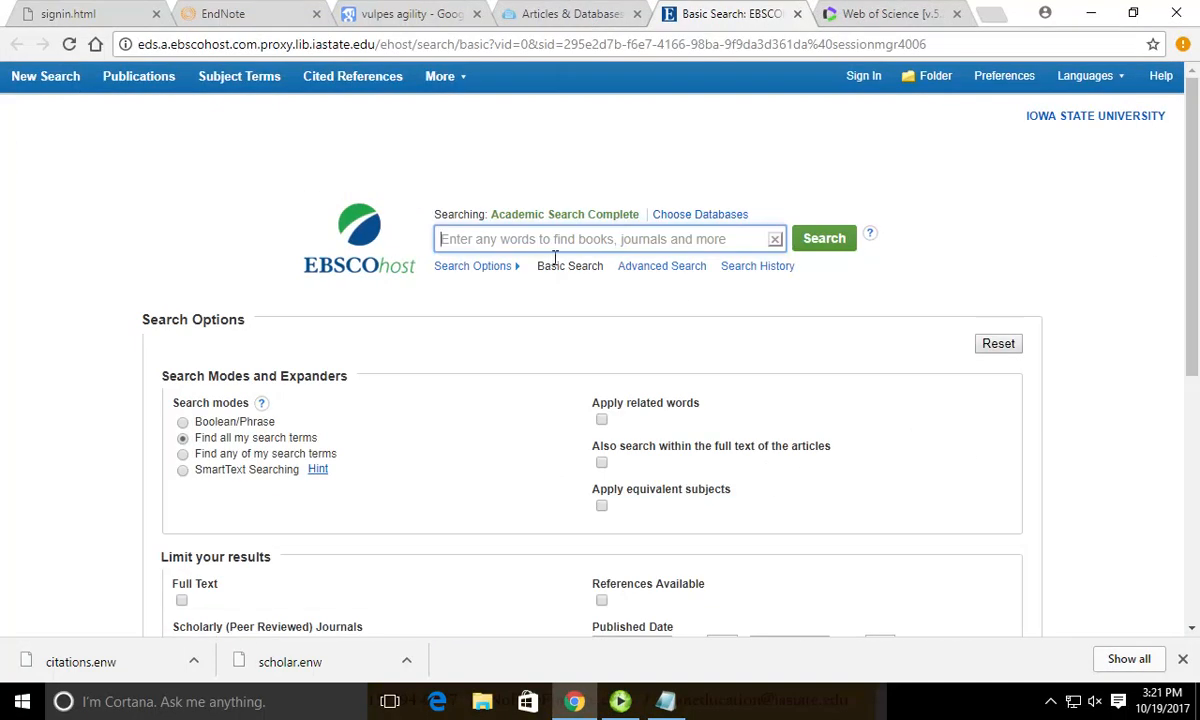
{"action": "type", "text": "fros"}
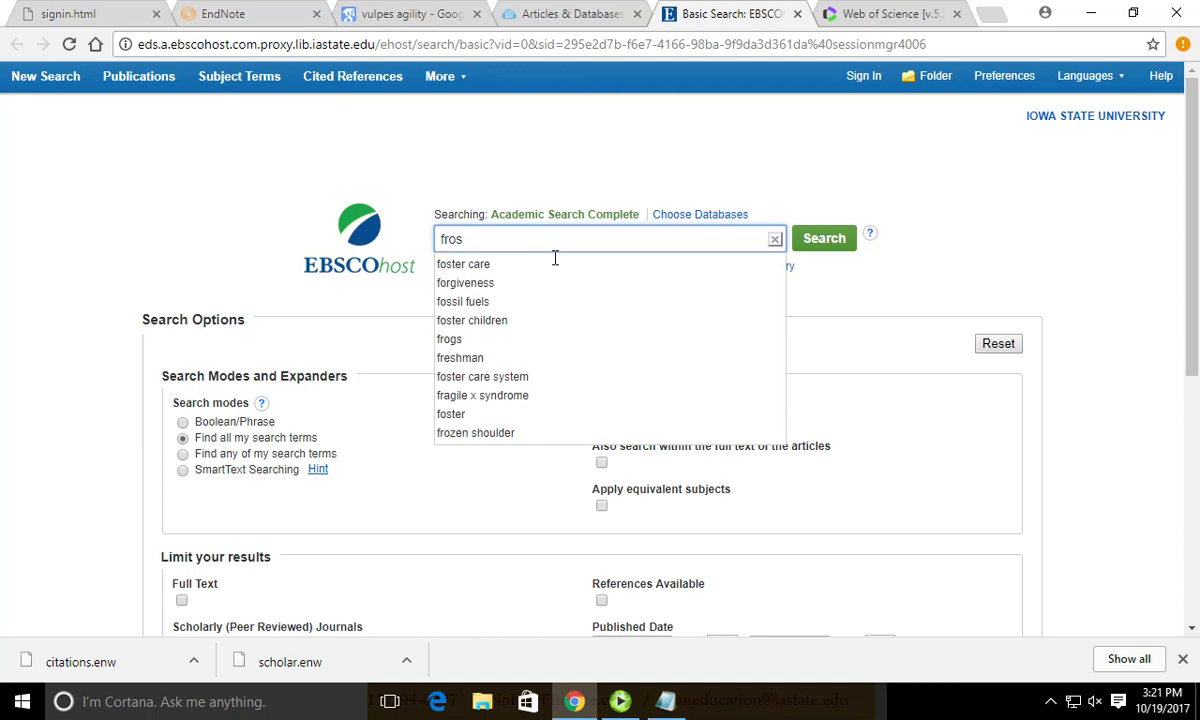
{"action": "key", "text": "BackSpace"}
{"action": "type", "text": "gs"}
{"action": "key", "text": "Return"}
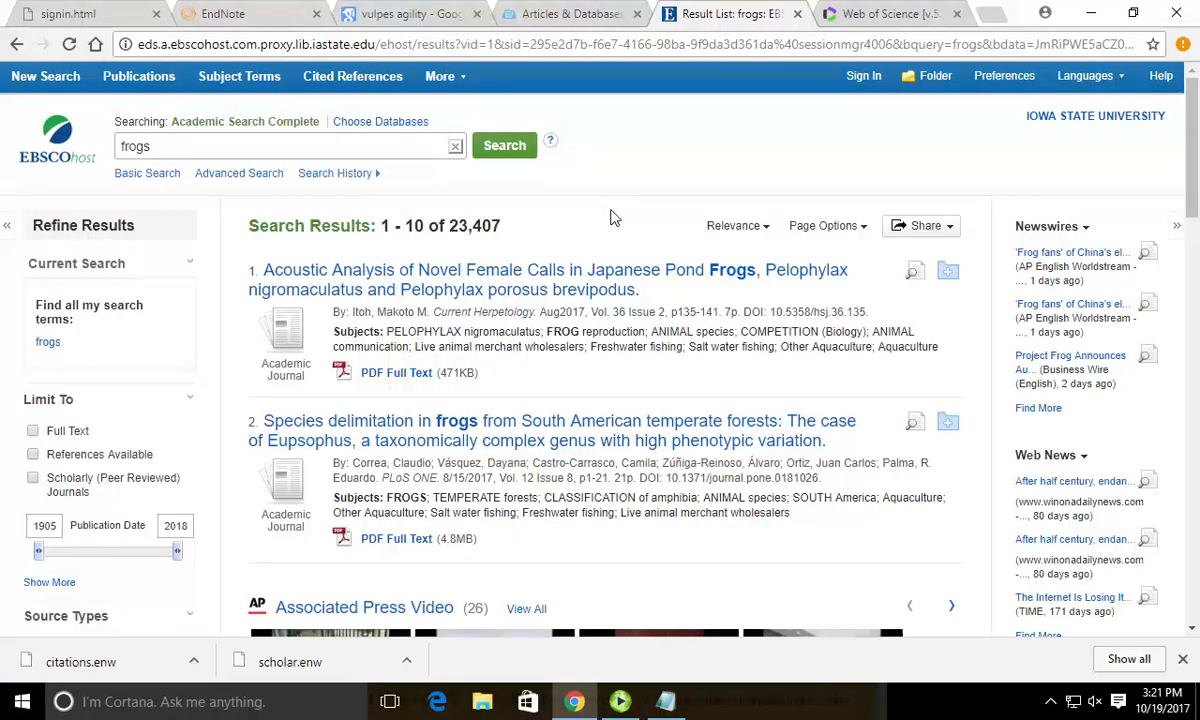
Add the pond frog calls, Eupsophus delimitation and tonic immobility articles to the folder.
{"action": "left_click", "coordinate": [950, 275]}
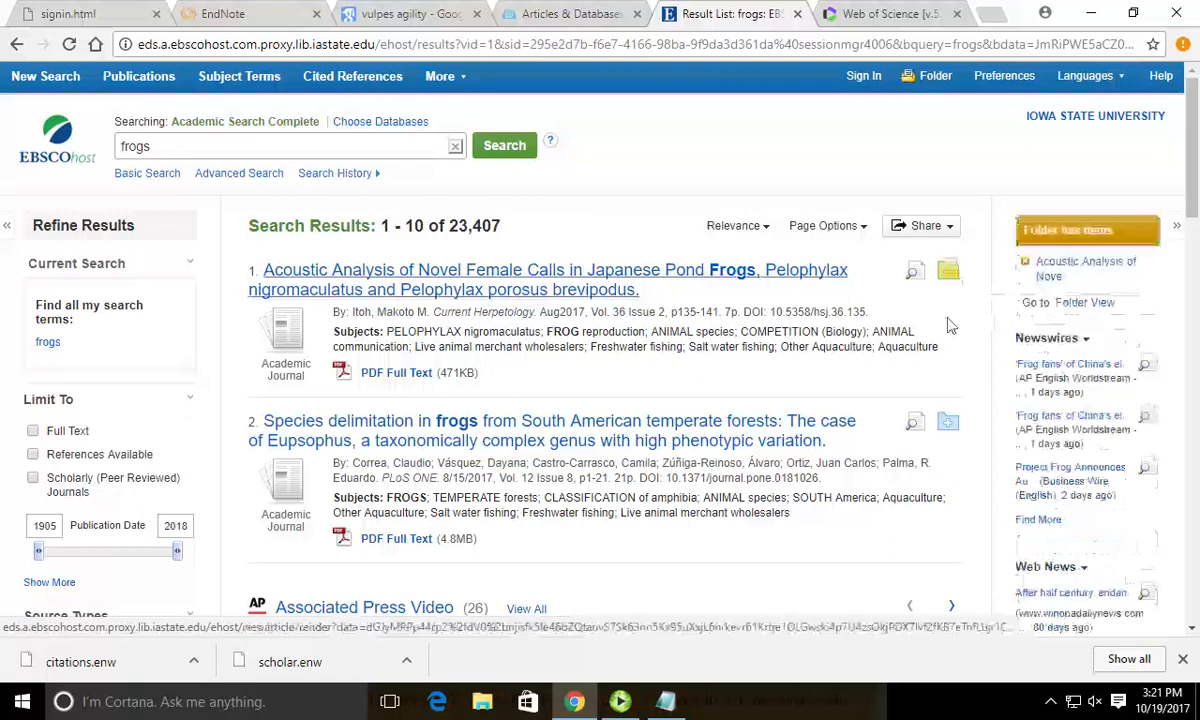
{"action": "left_click", "coordinate": [948, 422]}
{"action": "scroll", "coordinate": [955, 440], "scroll_direction": "down", "scroll_amount": 5}
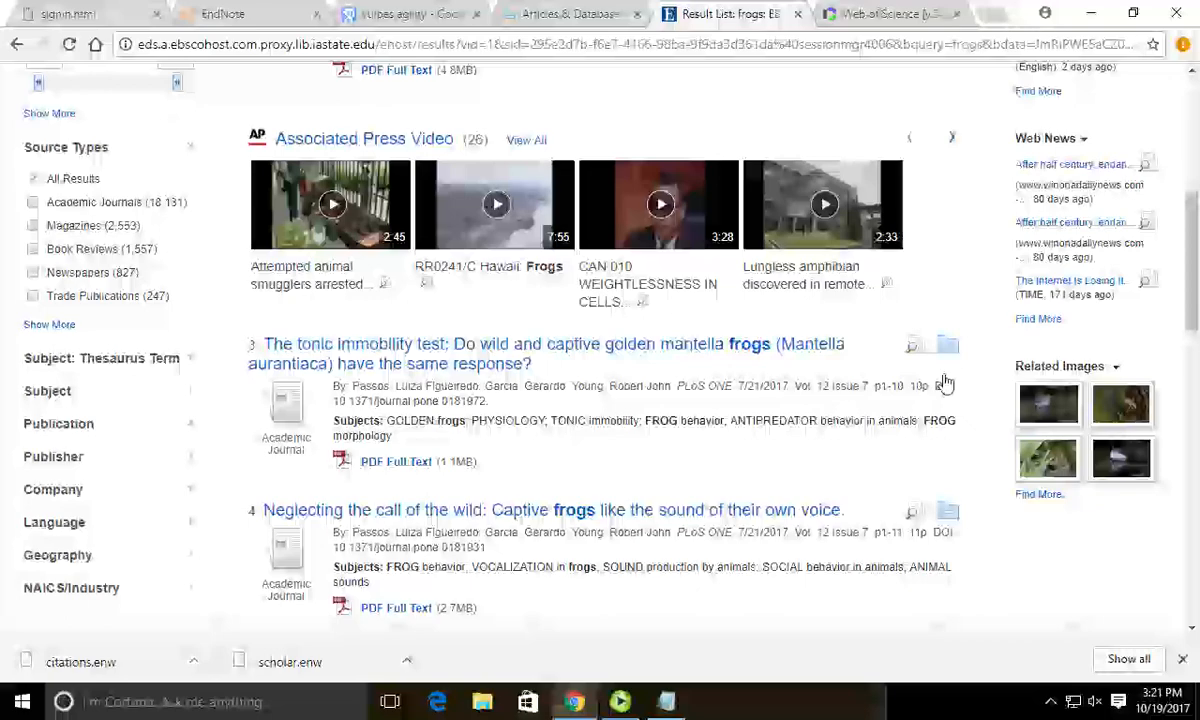
{"action": "left_click", "coordinate": [950, 350]}
{"action": "scroll", "coordinate": [955, 385], "scroll_direction": "up", "scroll_amount": 5}
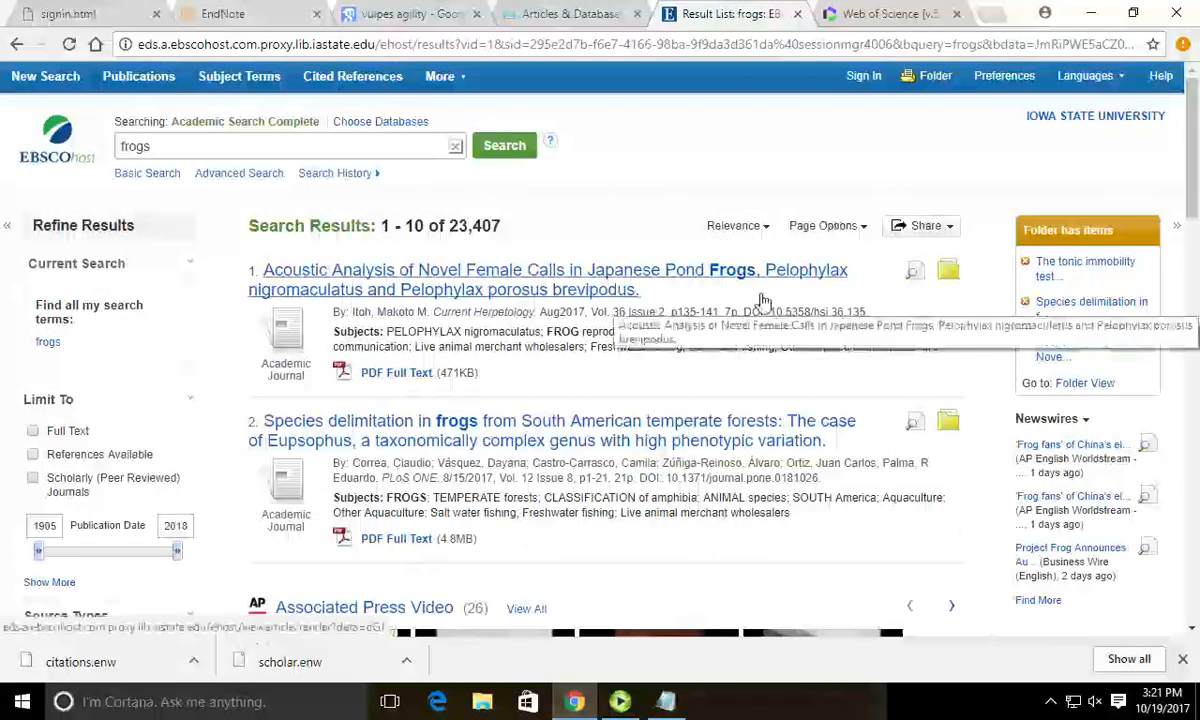
{"action": "left_click", "coordinate": [929, 80]}
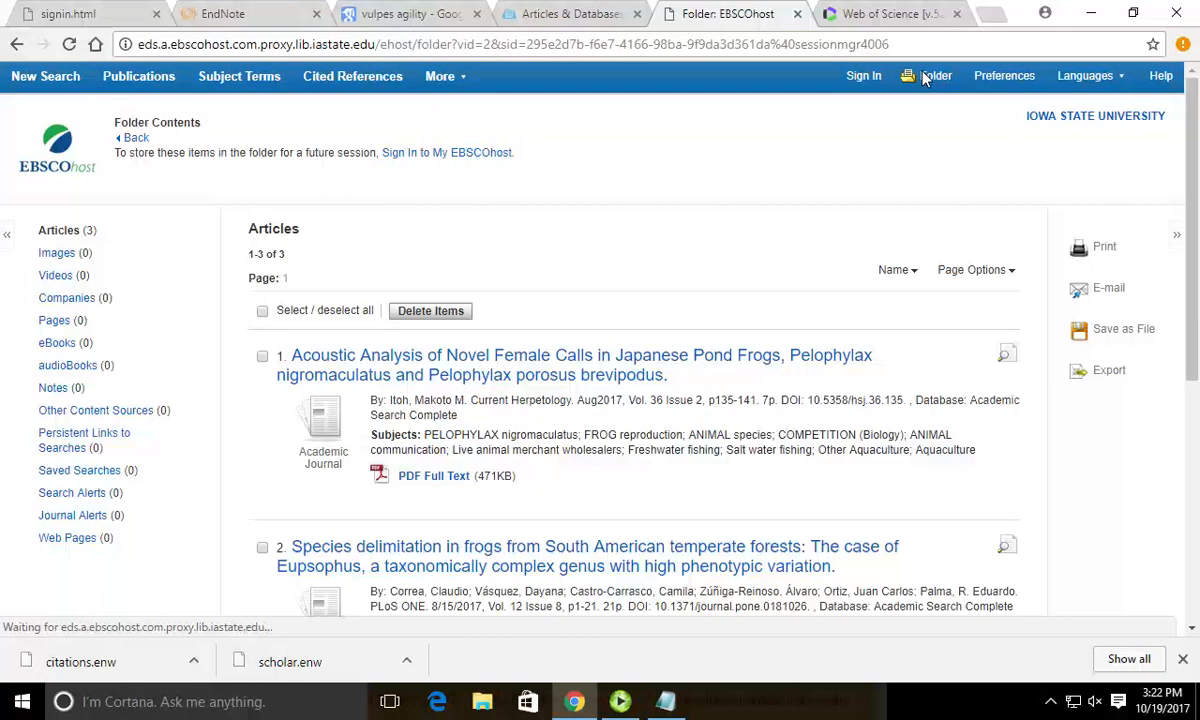
{"action": "scroll", "coordinate": [772, 209], "scroll_direction": "down", "scroll_amount": 5}
{"action": "scroll", "coordinate": [754, 216], "scroll_direction": "up", "scroll_amount": 5}
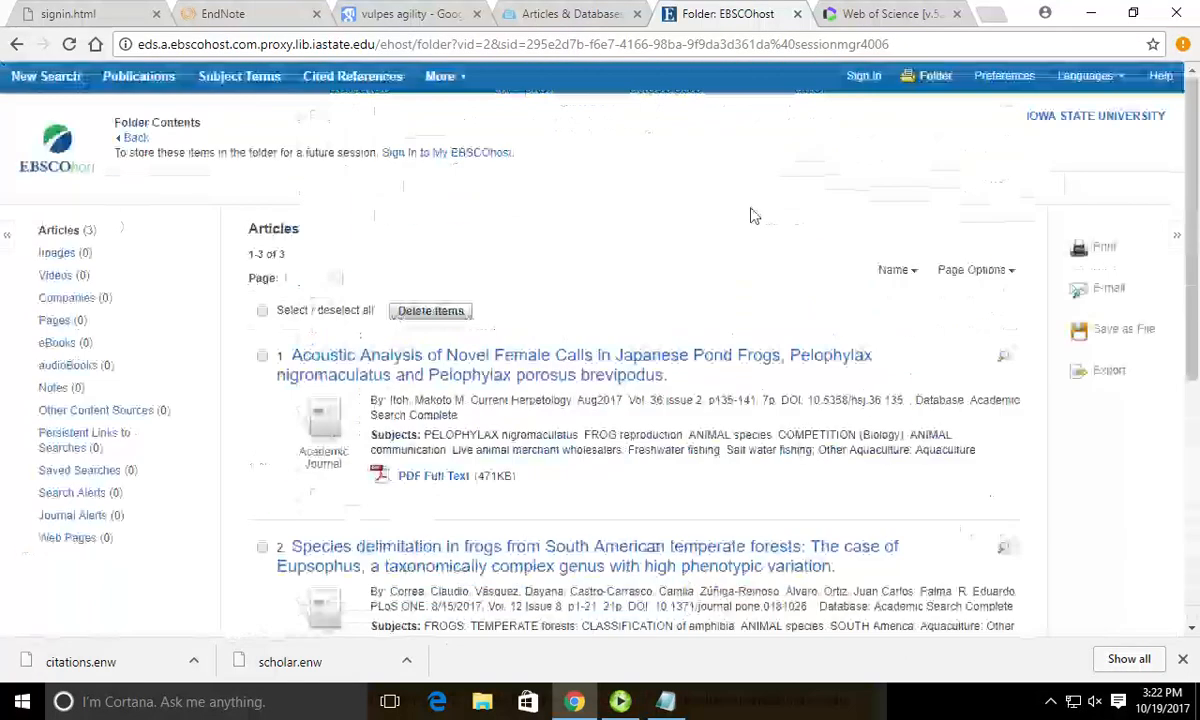
{"action": "left_click", "coordinate": [262, 312]}
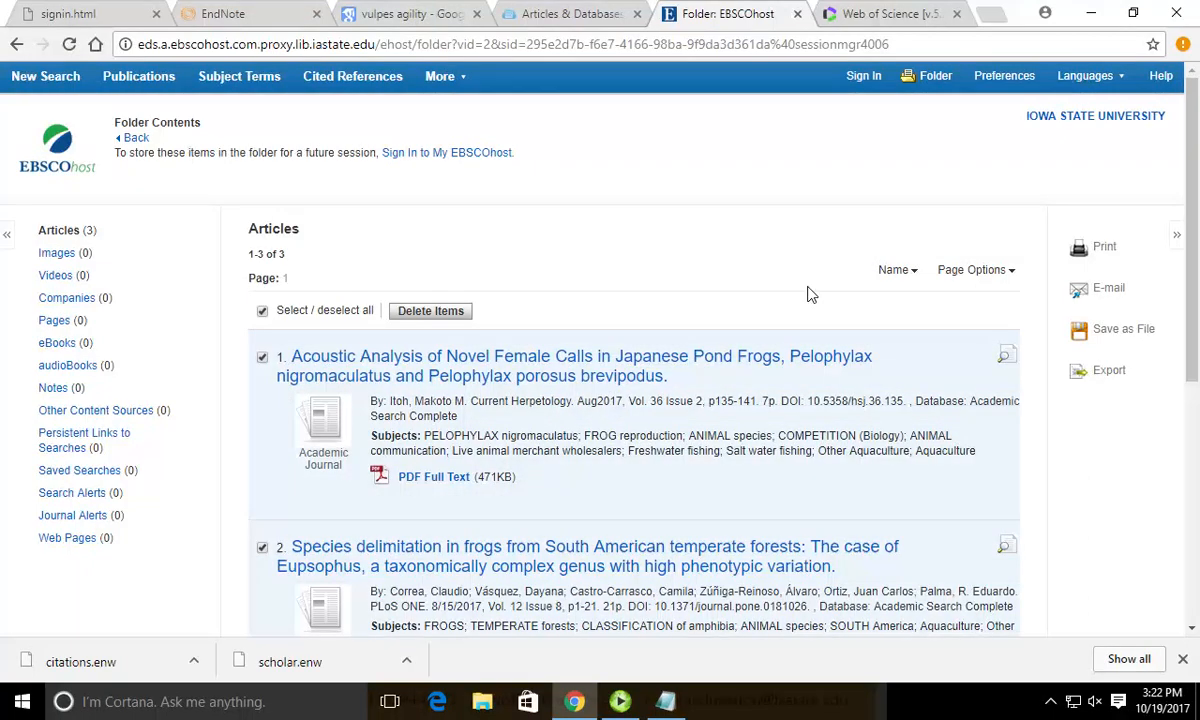
{"action": "left_click", "coordinate": [1112, 371]}
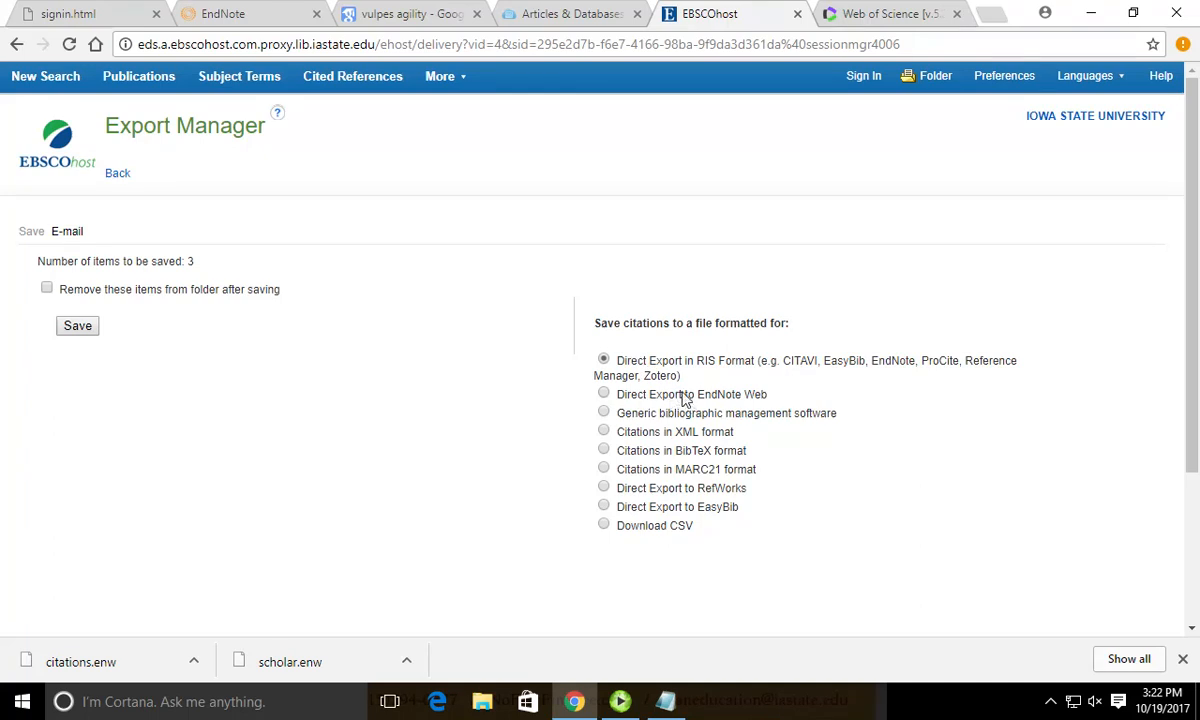
{"action": "left_click", "coordinate": [17, 44]}
{"action": "left_click", "coordinate": [17, 44]}
{"action": "scroll", "coordinate": [430, 272], "scroll_direction": "down", "scroll_amount": 7}
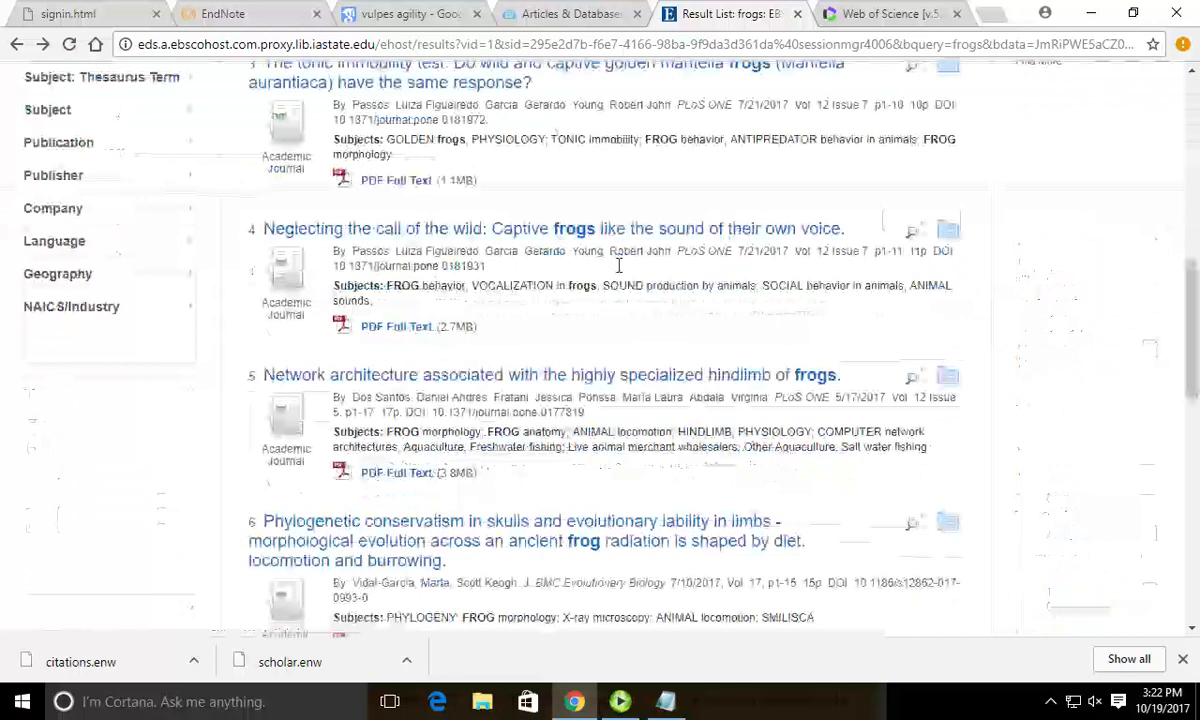
Add the hindlimb network-architecture and Phylogenetic conservatism articles (results 5 and 6) to the folder.
{"action": "left_click", "coordinate": [961, 377]}
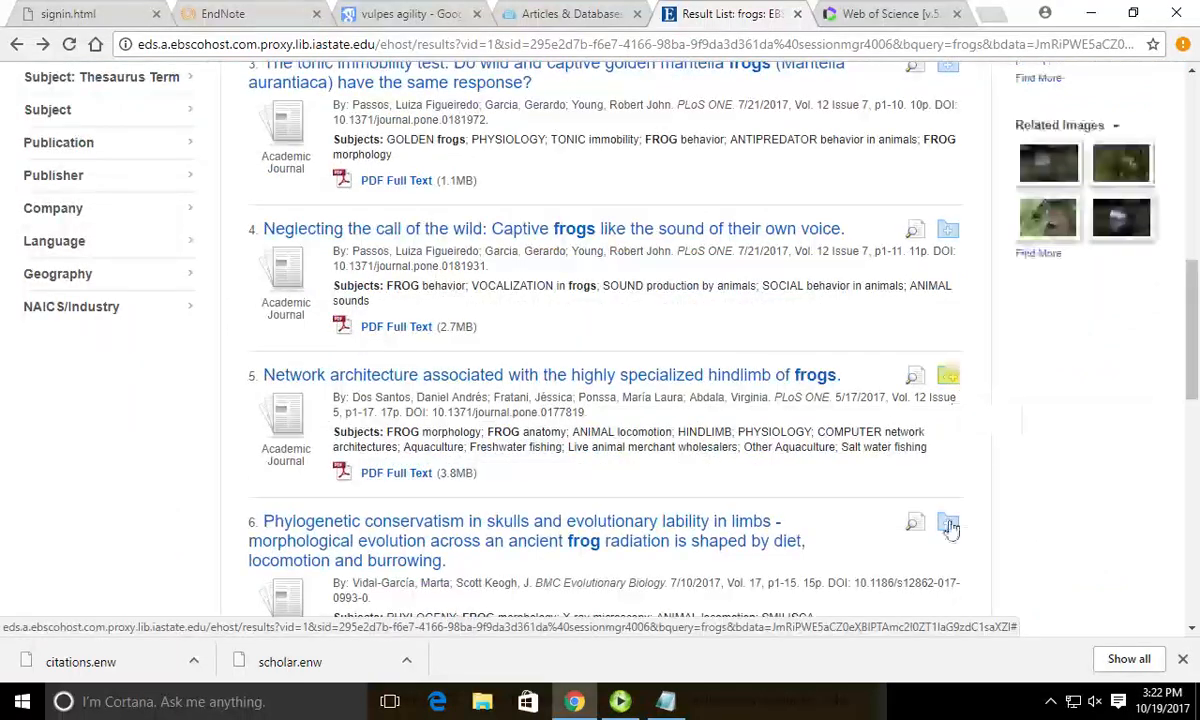
{"action": "left_click", "coordinate": [950, 522]}
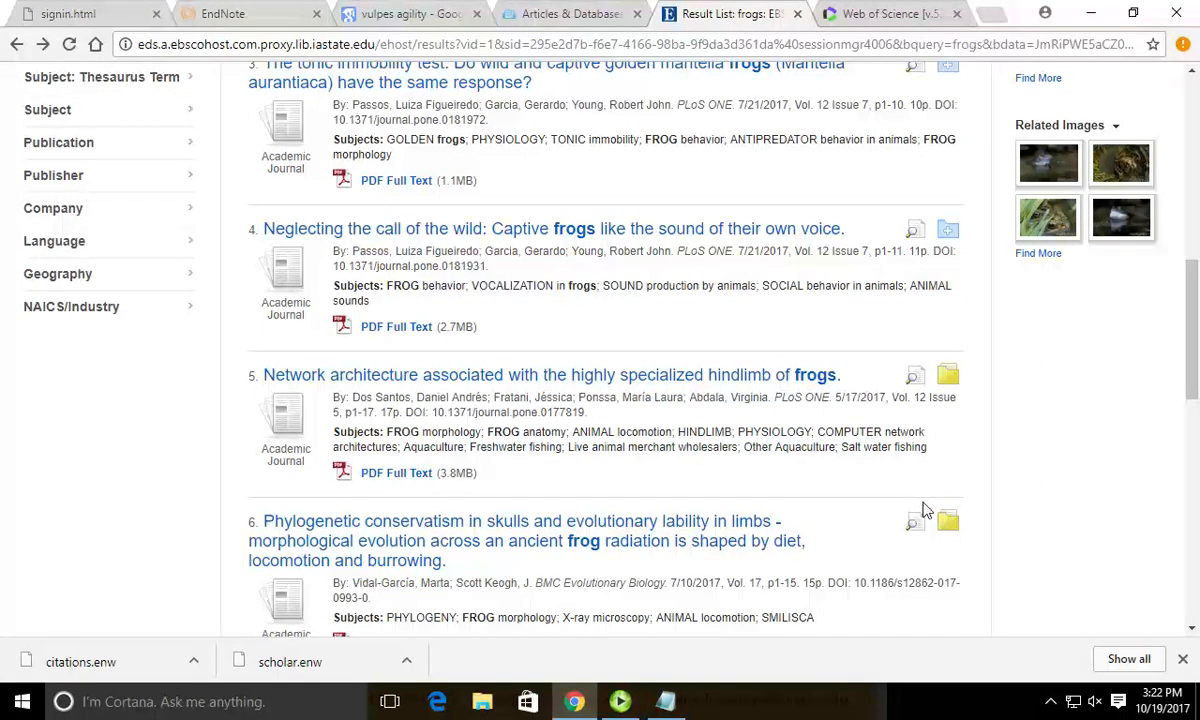
{"action": "scroll", "coordinate": [780, 425], "scroll_direction": "up", "scroll_amount": 7}
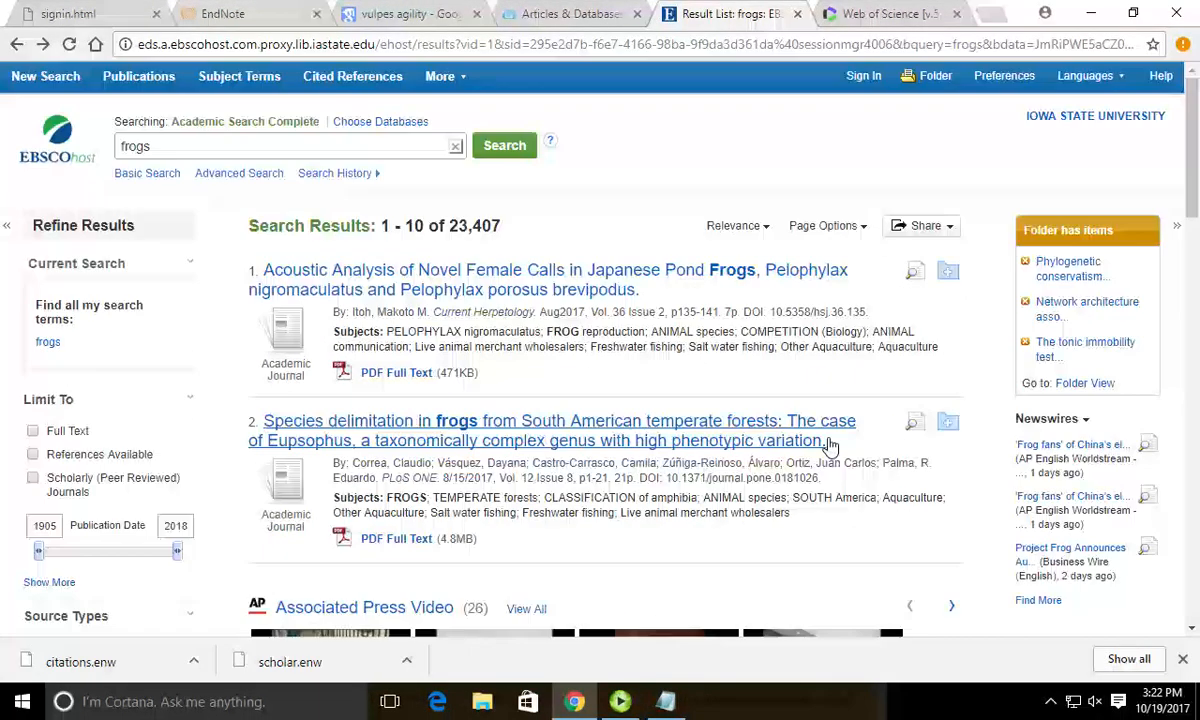
Export all five folder articles in RIS format, downloading delivery.ris.
{"action": "left_click", "coordinate": [945, 82]}
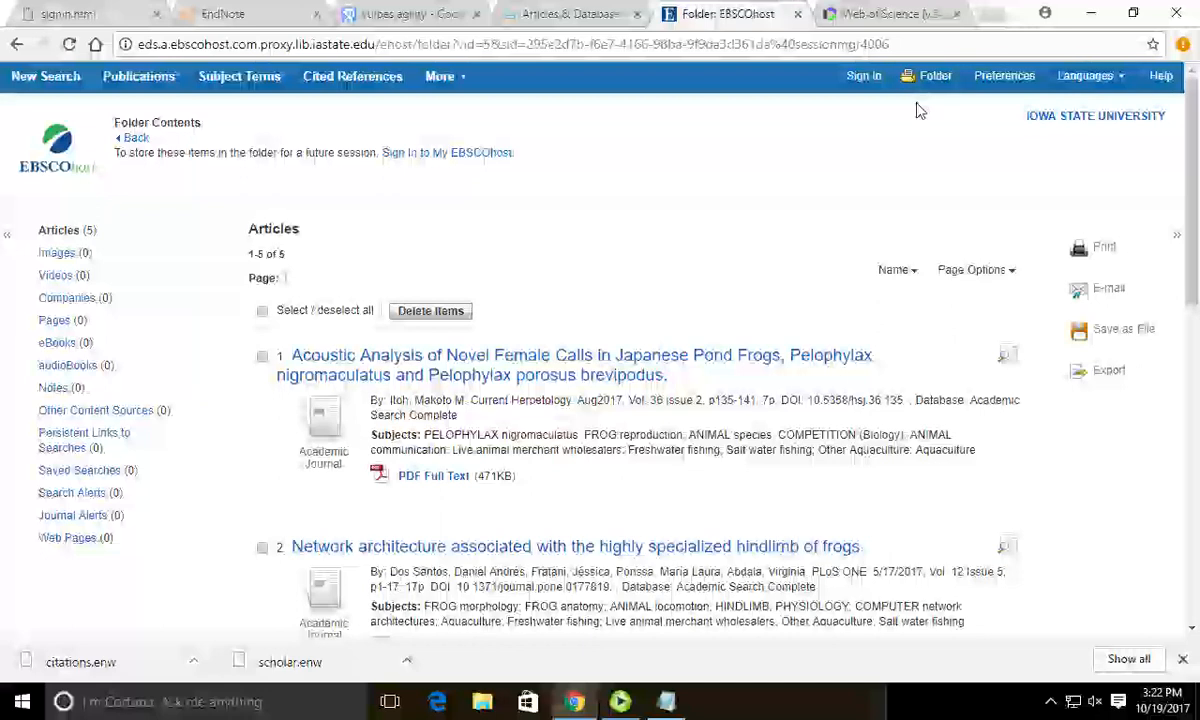
{"action": "scroll", "coordinate": [688, 297], "scroll_direction": "down", "scroll_amount": 1}
{"action": "scroll", "coordinate": [688, 297], "scroll_direction": "up", "scroll_amount": 1}
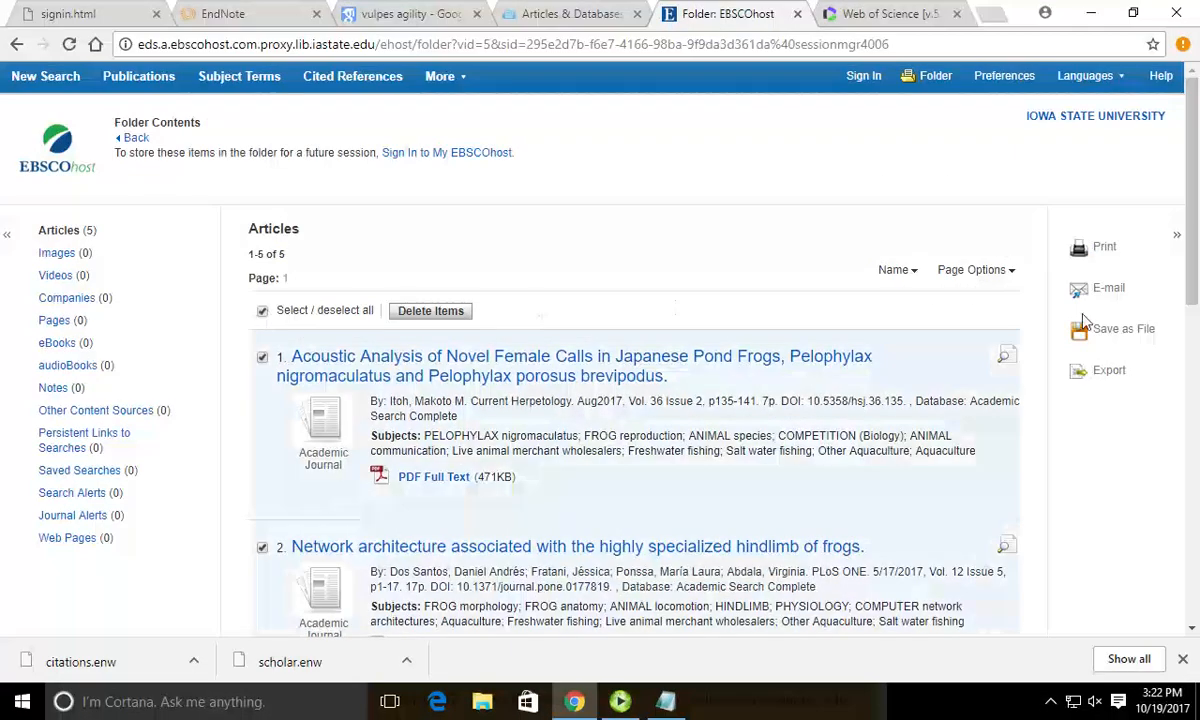
{"action": "left_click", "coordinate": [1085, 371]}
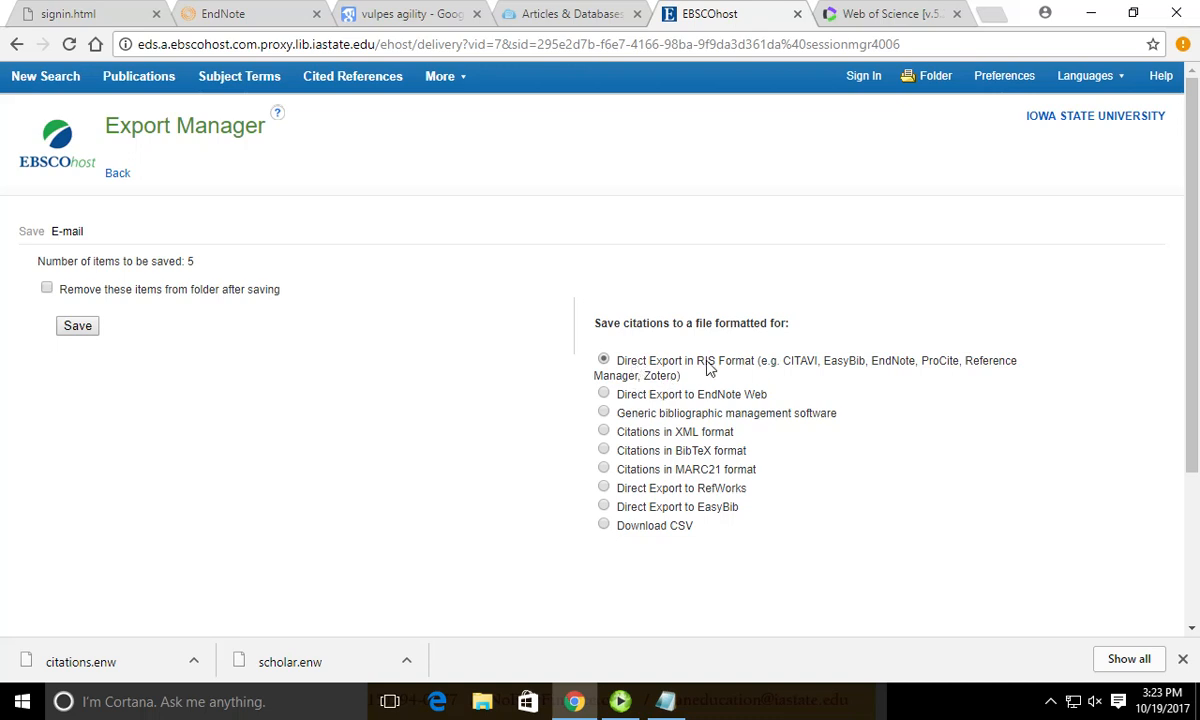
{"action": "left_click", "coordinate": [77, 330]}
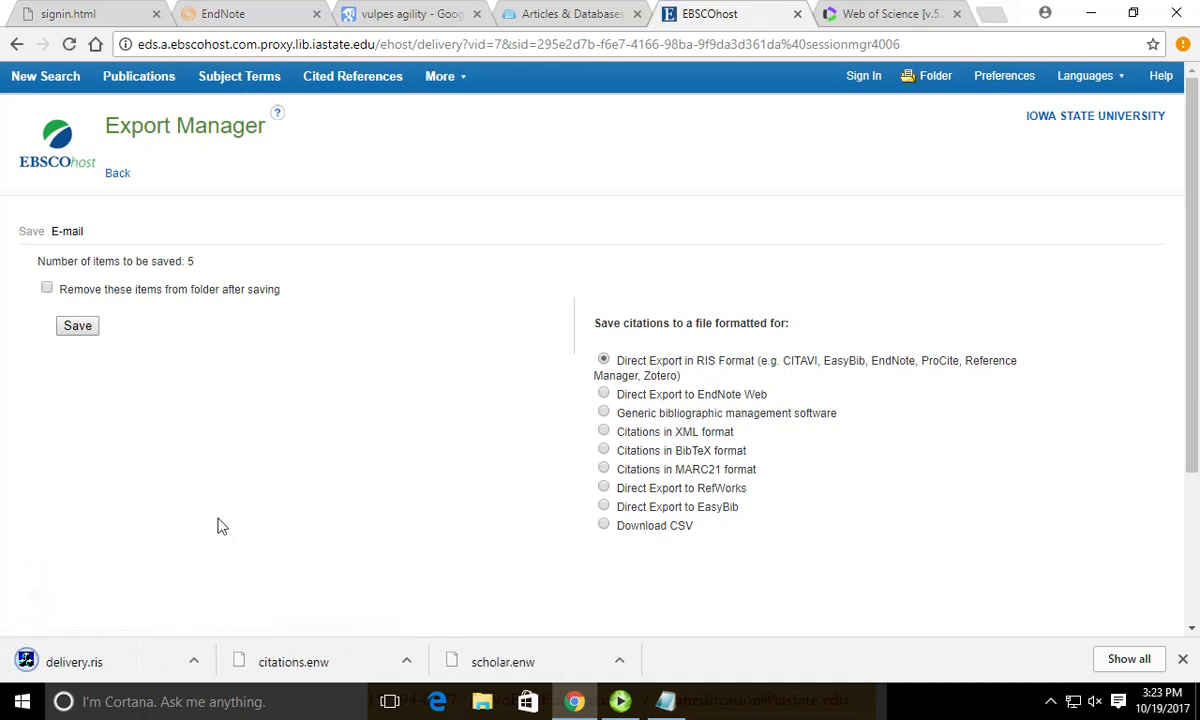
Open delivery.ris, log in to EndNote online with e-mail and password, and confirm five references exported.
{"action": "left_click", "coordinate": [194, 661]}
{"action": "left_click", "coordinate": [166, 668]}
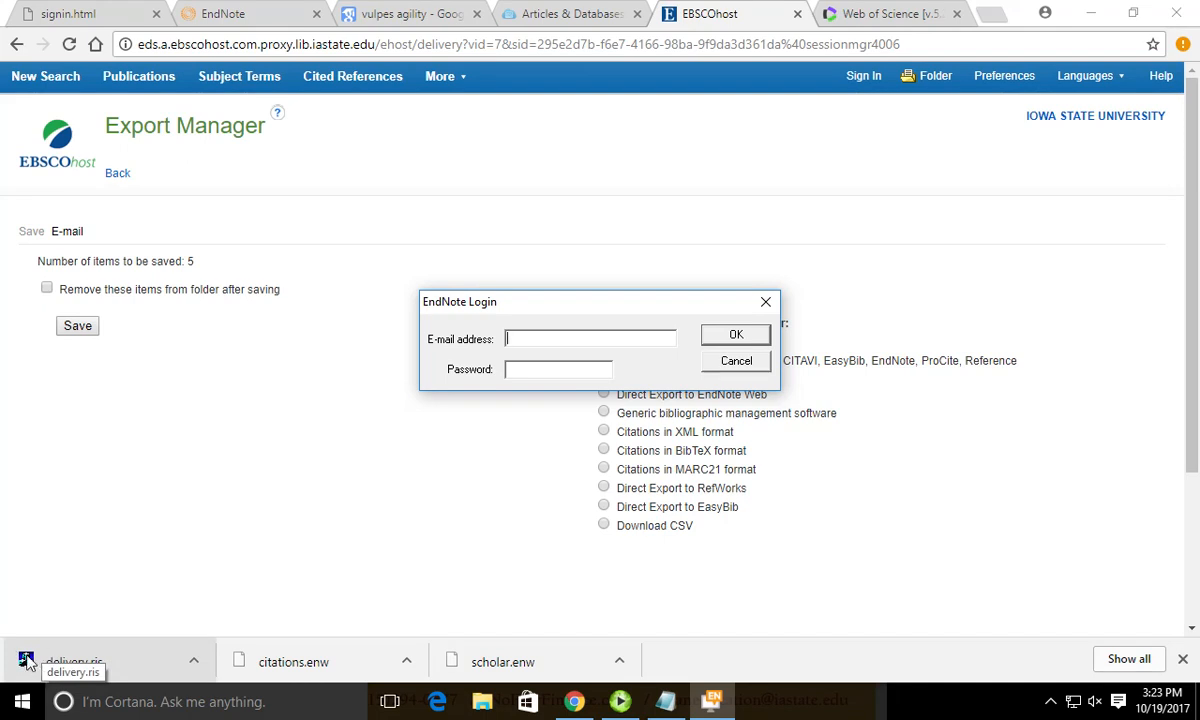
{"action": "key", "text": "Tab"}
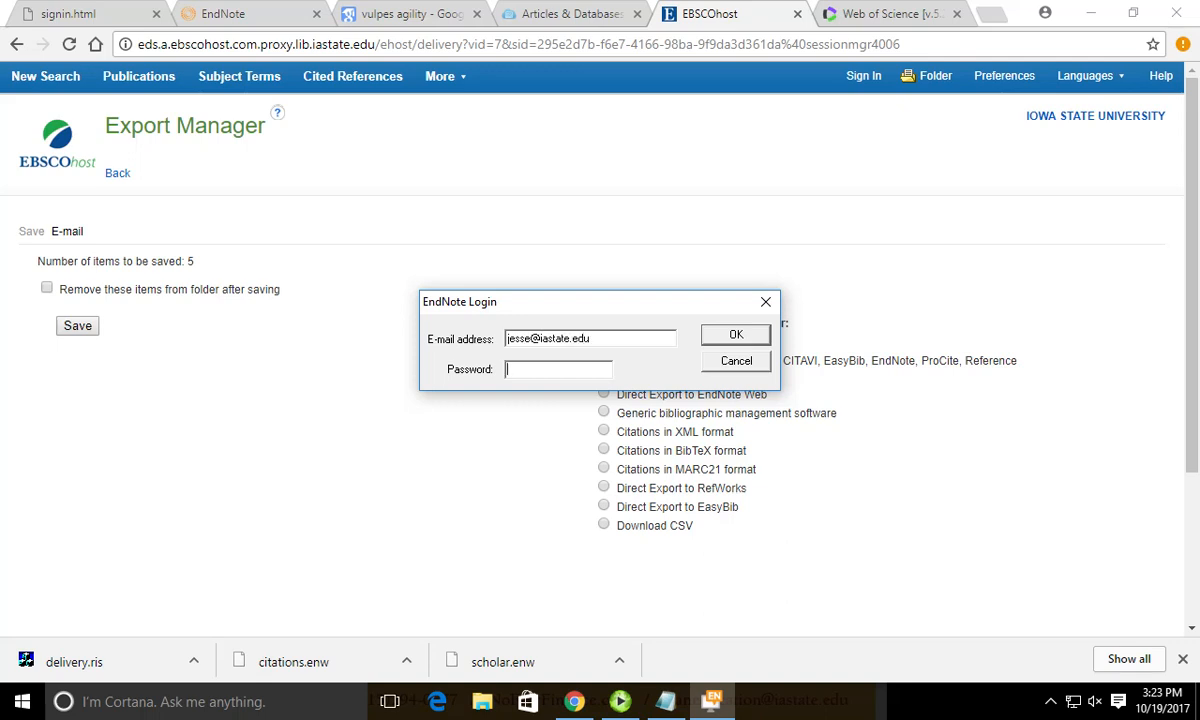
{"action": "type", "text": "******"}
{"action": "key", "text": "Return"}
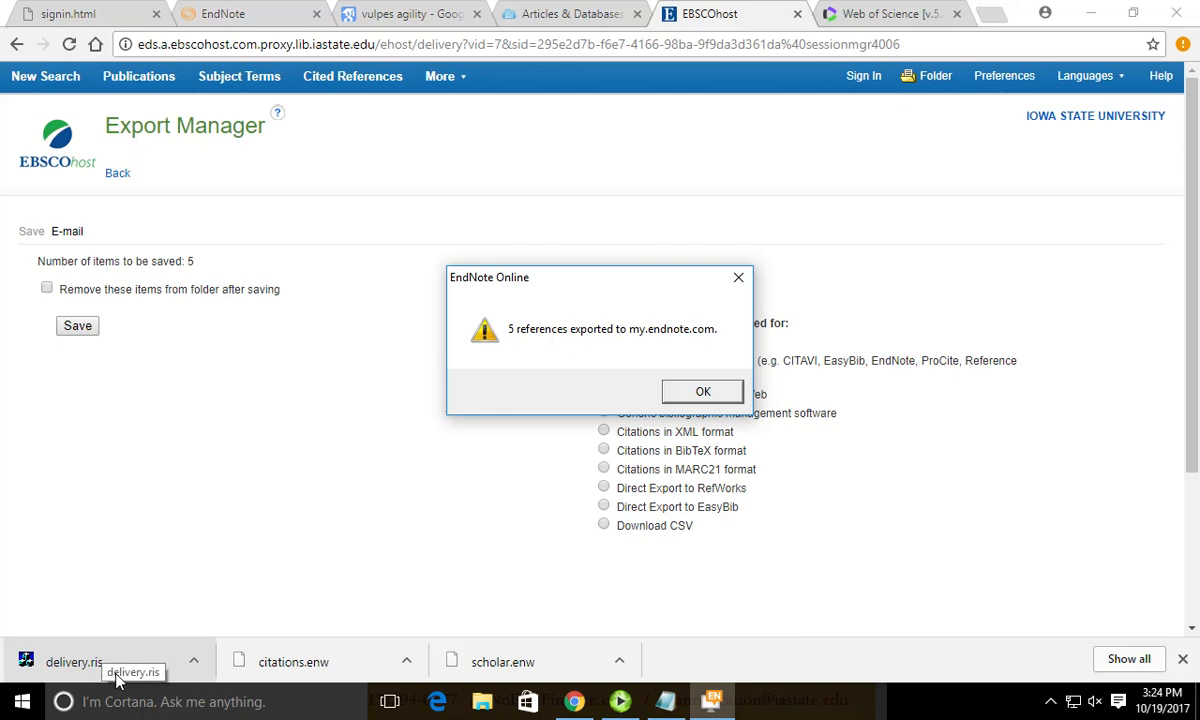
{"action": "left_click", "coordinate": [703, 391]}
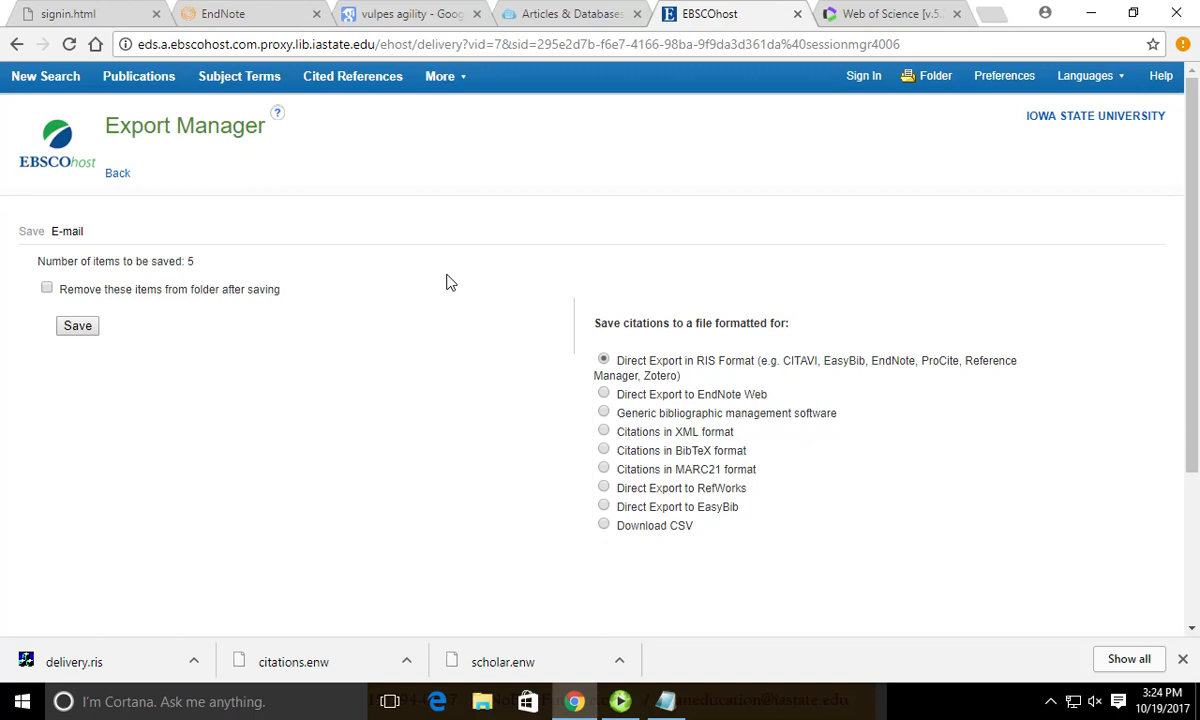
{"action": "left_click", "coordinate": [262, 17]}
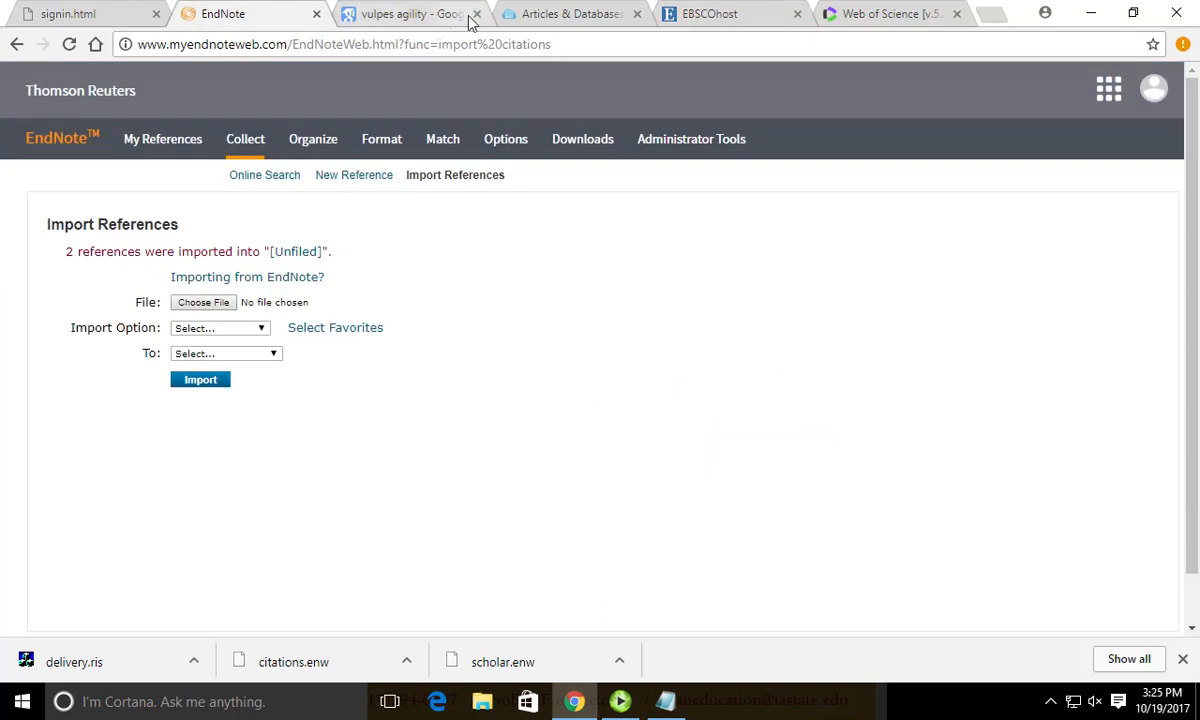
Show all 19 references under My References and select the Balliellas reference.
{"action": "left_click", "coordinate": [162, 145]}
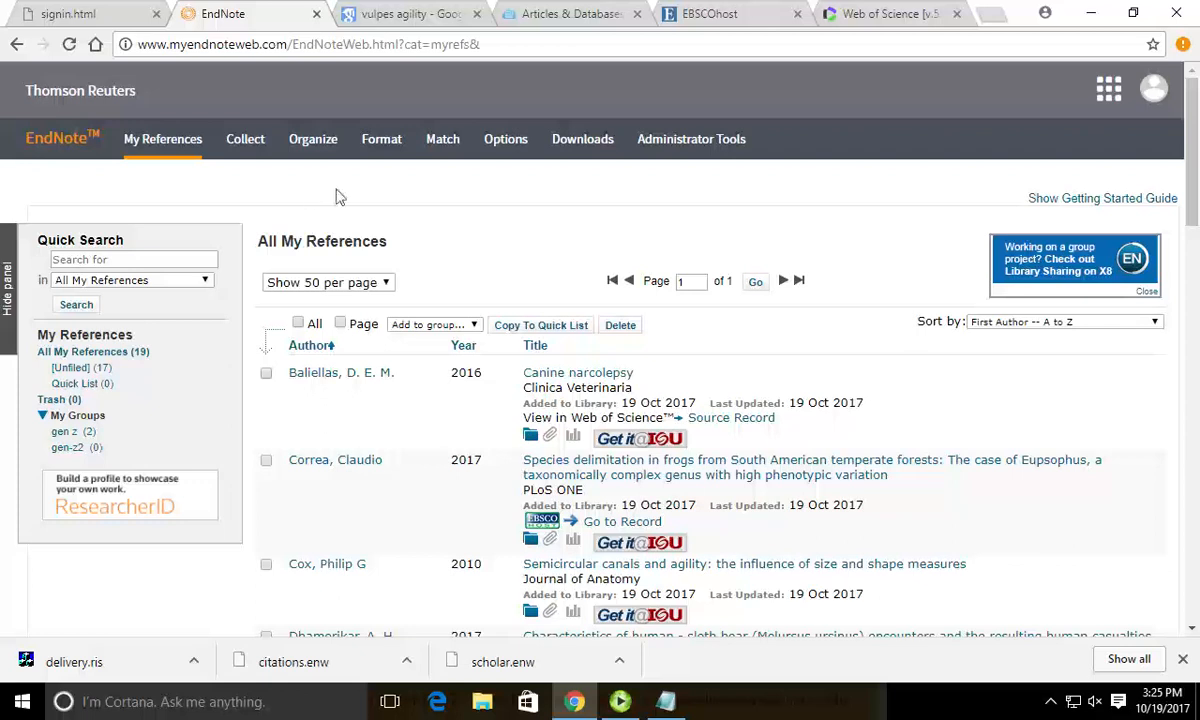
{"action": "left_click", "coordinate": [266, 373]}
Add the checked Balliellas and Correa references to a new group named 'Example'.
{"action": "left_click", "coordinate": [266, 460]}
{"action": "left_click", "coordinate": [425, 326]}
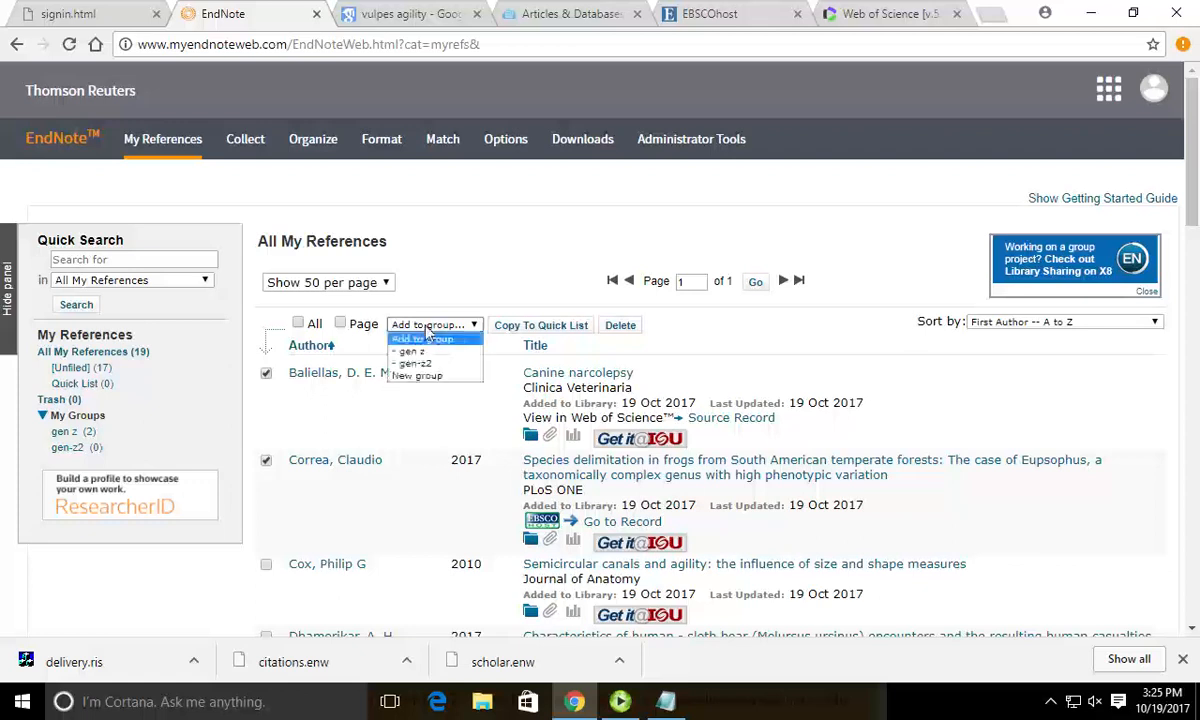
{"action": "left_click", "coordinate": [448, 377]}
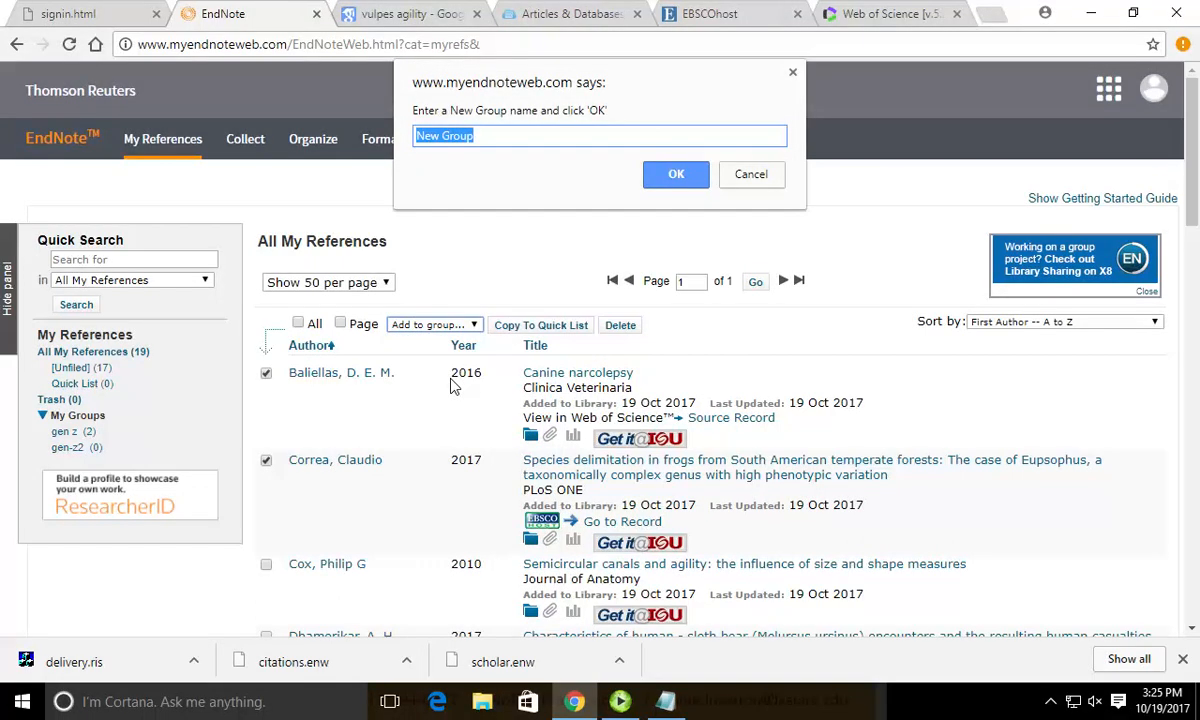
{"action": "type", "text": "Example"}
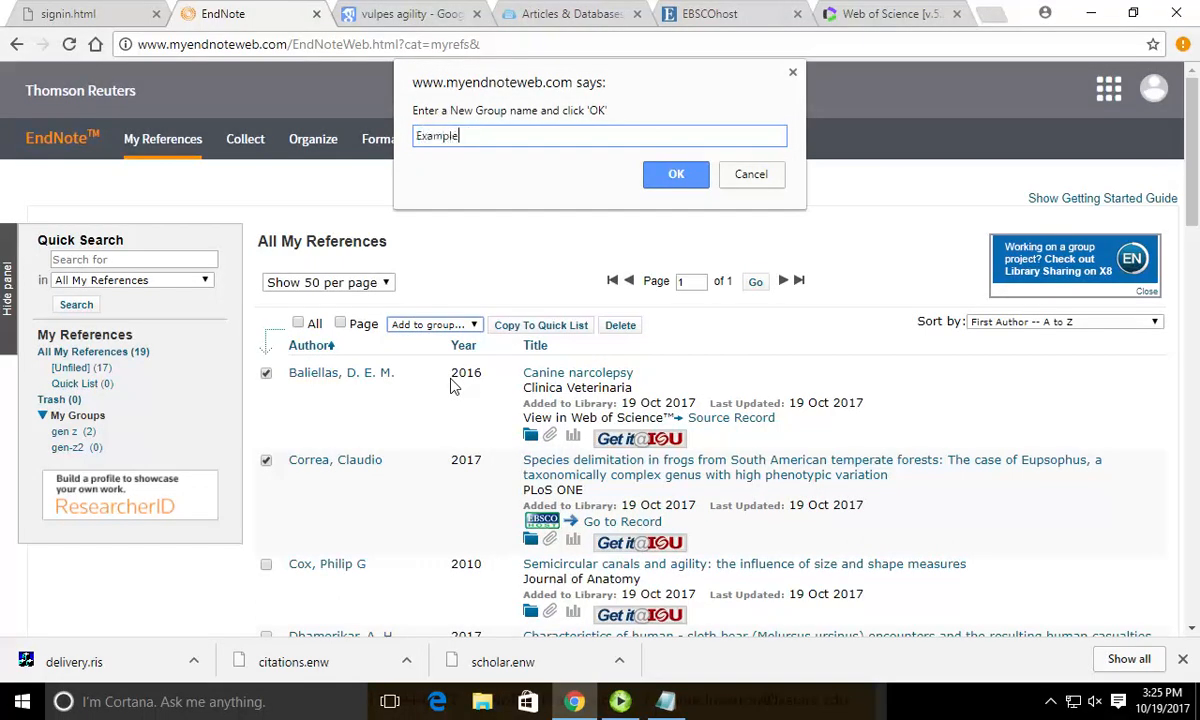
{"action": "key", "text": "Return"}
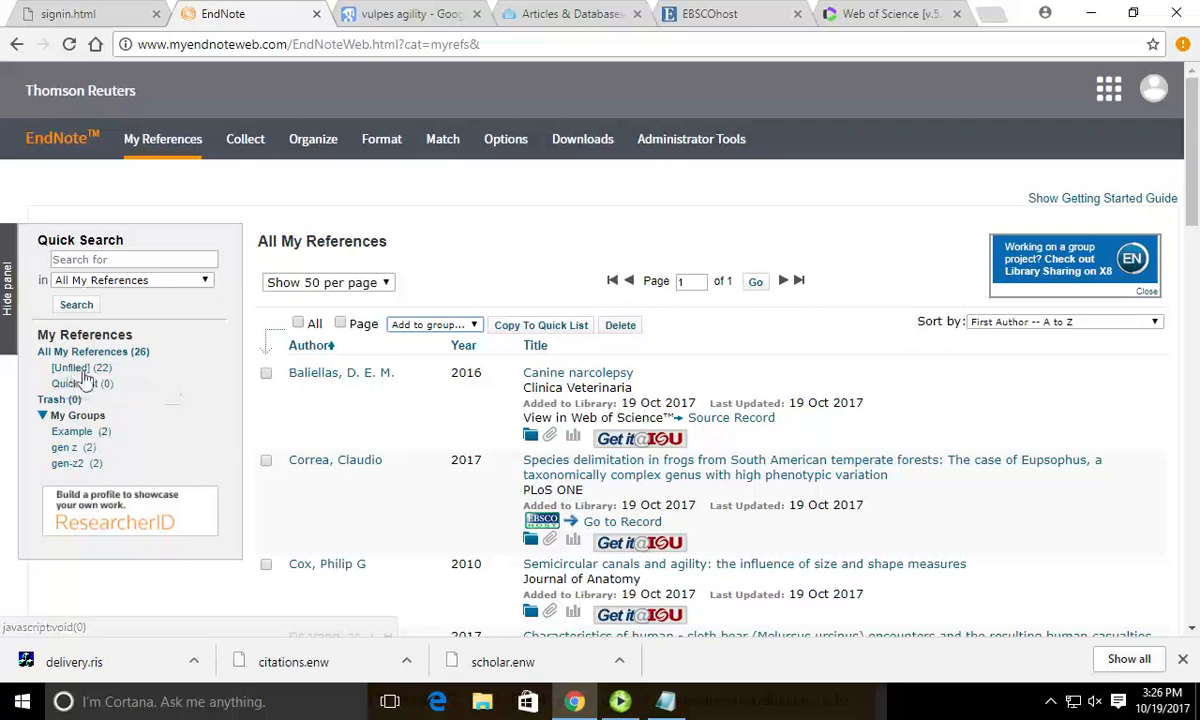
View the Example group, run Find Duplicates on all references (none found), then open delivery.ris.
{"action": "left_click", "coordinate": [86, 432]}
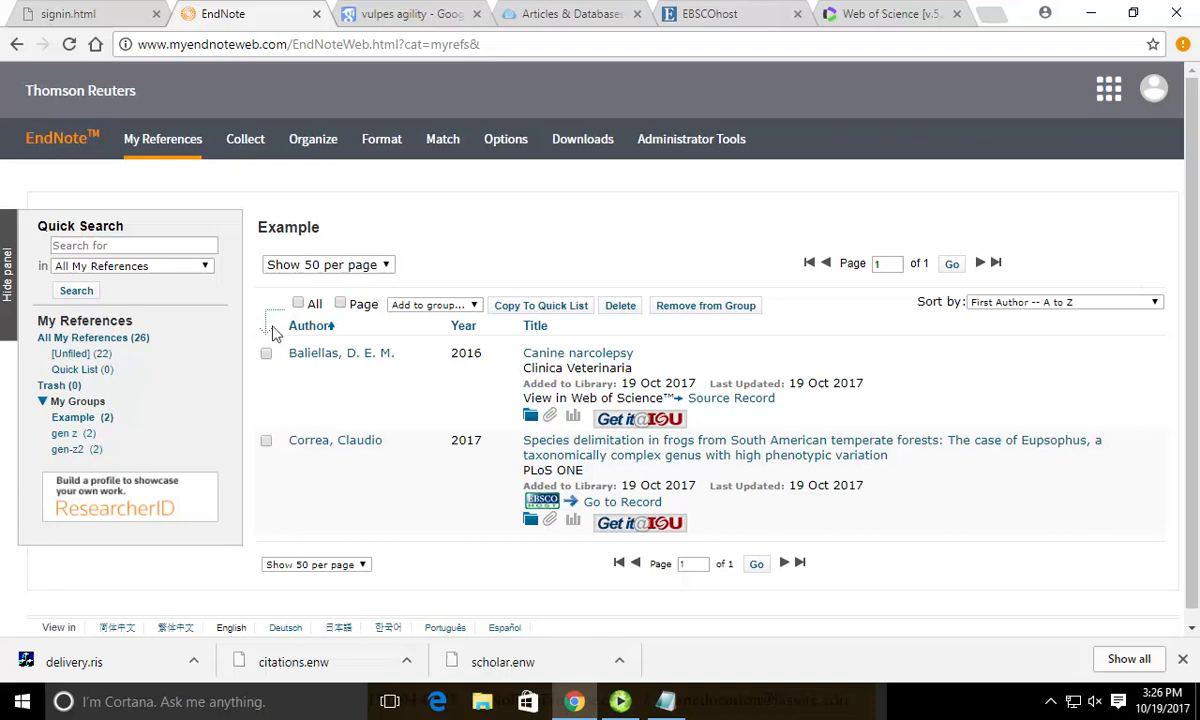
{"action": "left_click", "coordinate": [100, 337]}
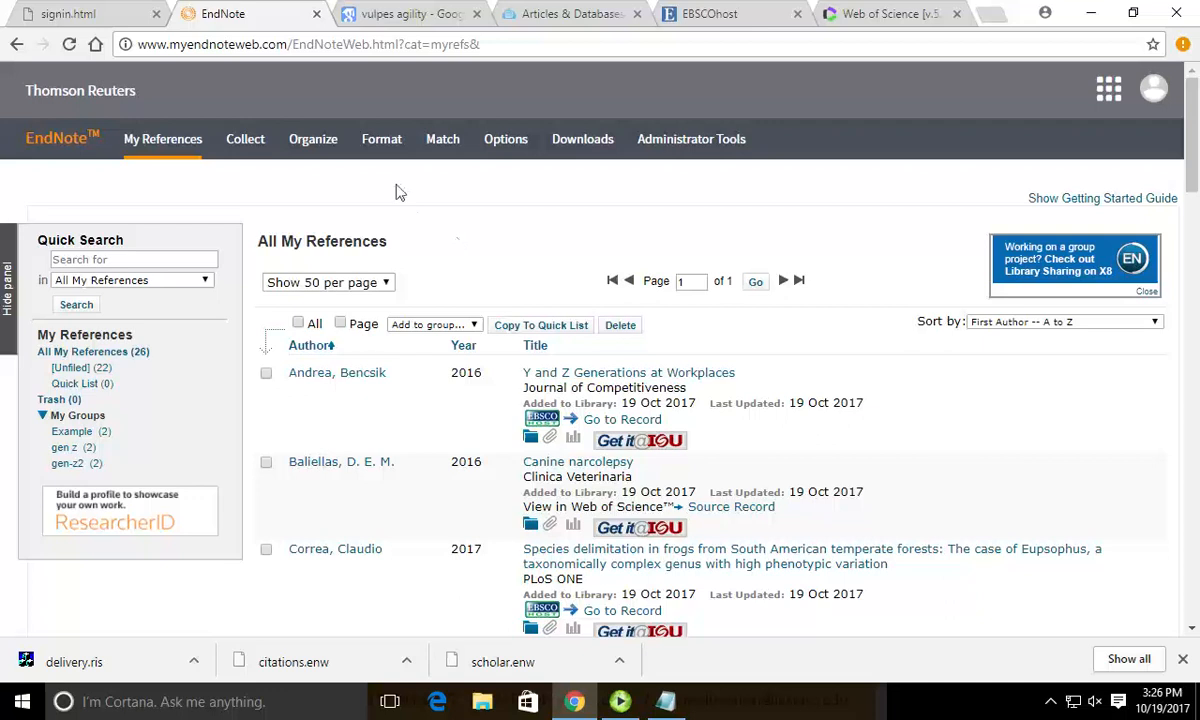
{"action": "mouse_move", "coordinate": [326, 150]}
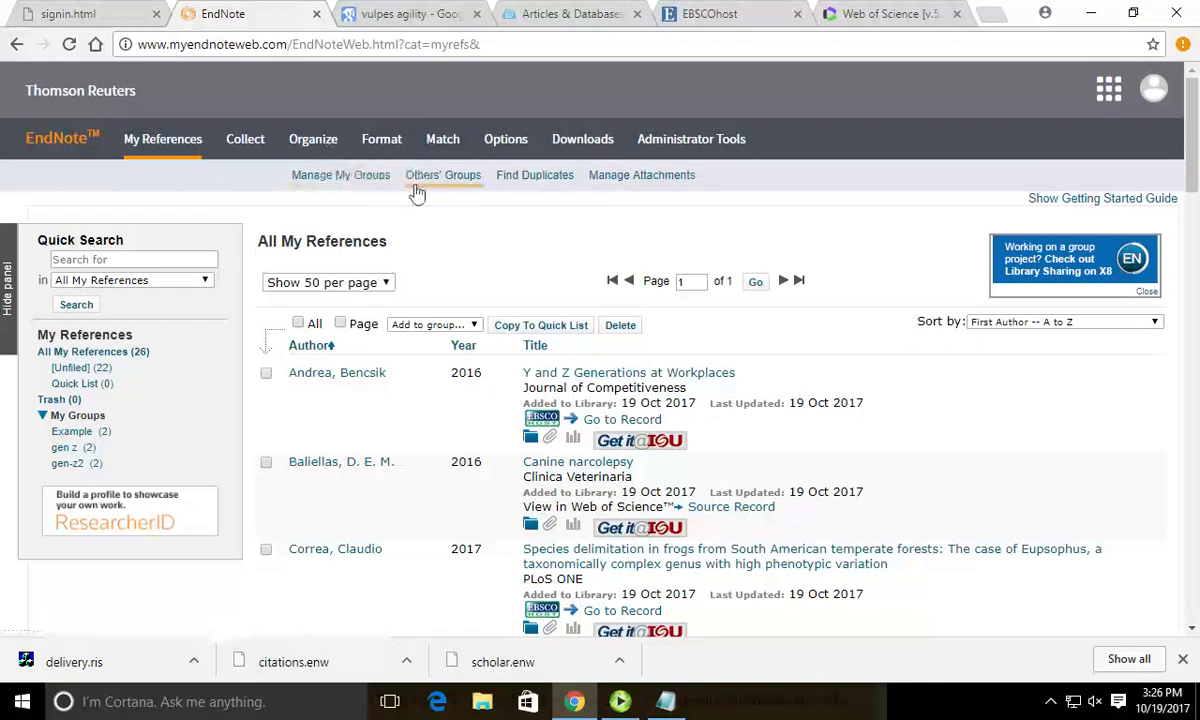
{"action": "left_click", "coordinate": [515, 182]}
{"action": "left_click", "coordinate": [135, 660]}
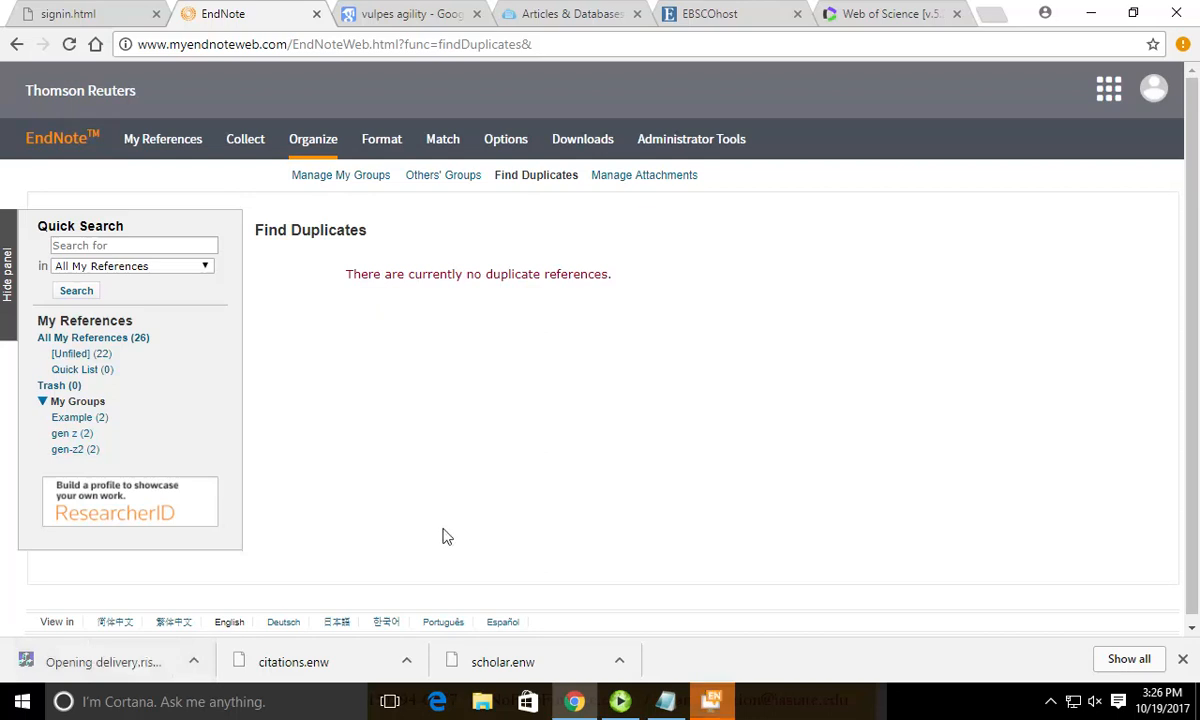
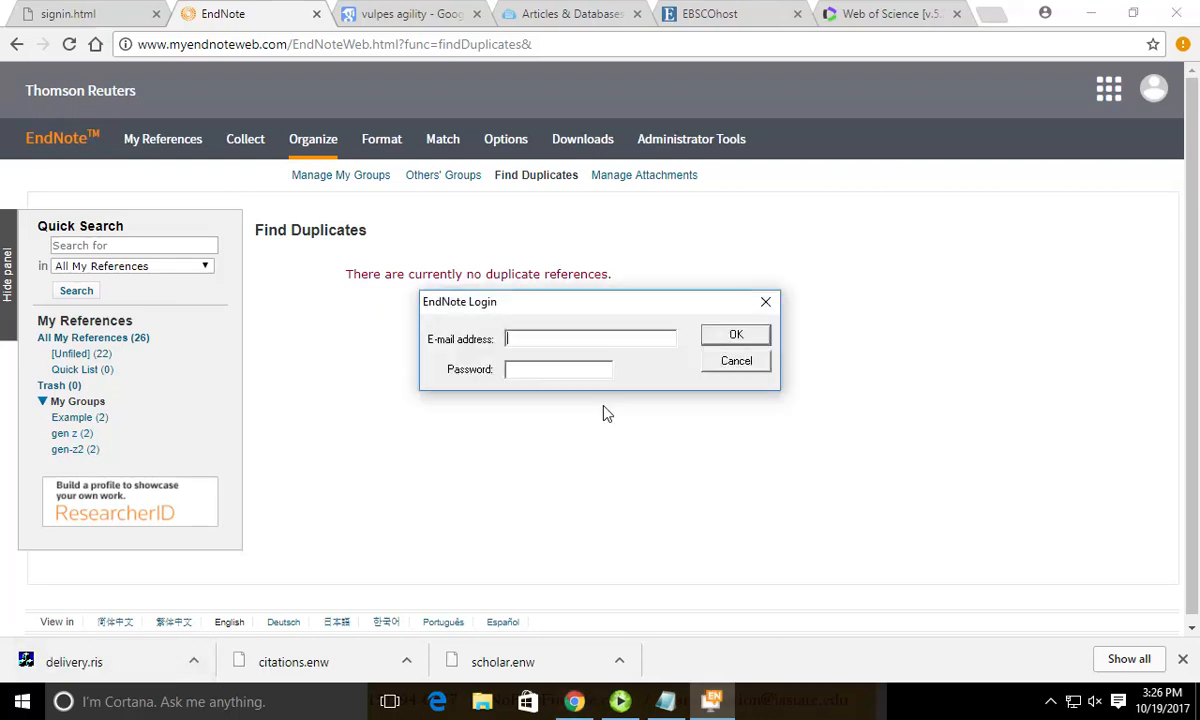
Sign in to EndNote with the account e-mail to add the delivery.ris references, and dismiss the export message.
{"action": "key", "text": "Escape"}
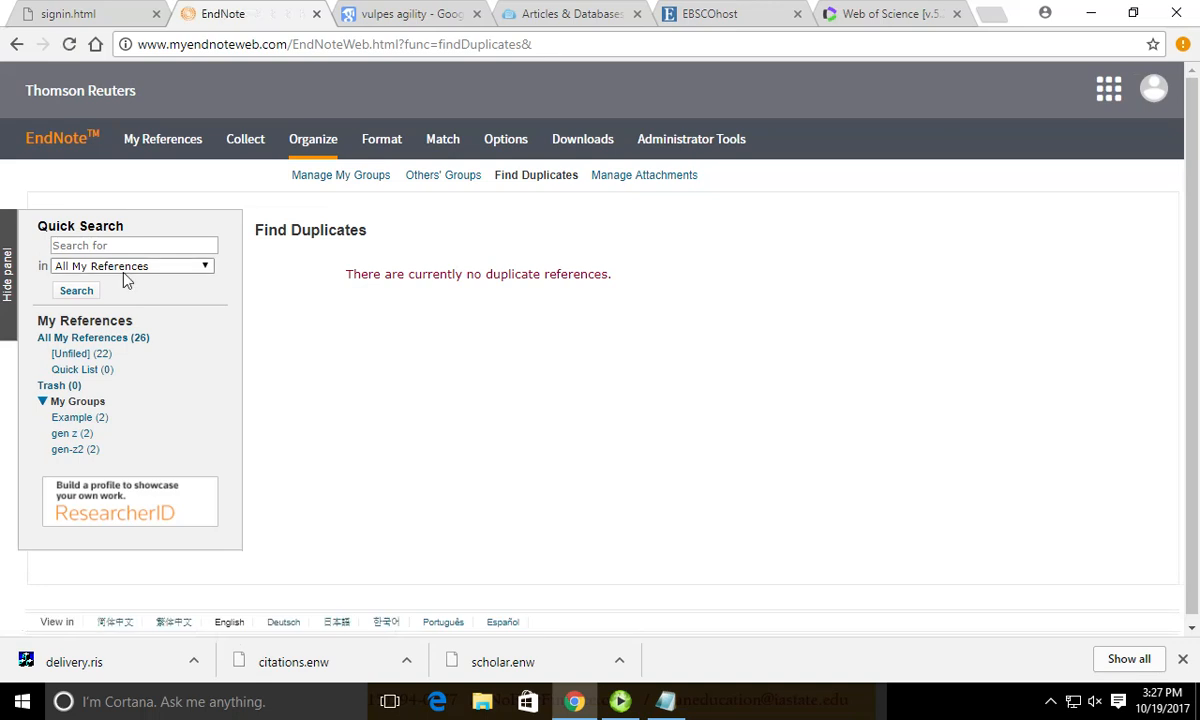
{"action": "left_click", "coordinate": [105, 353]}
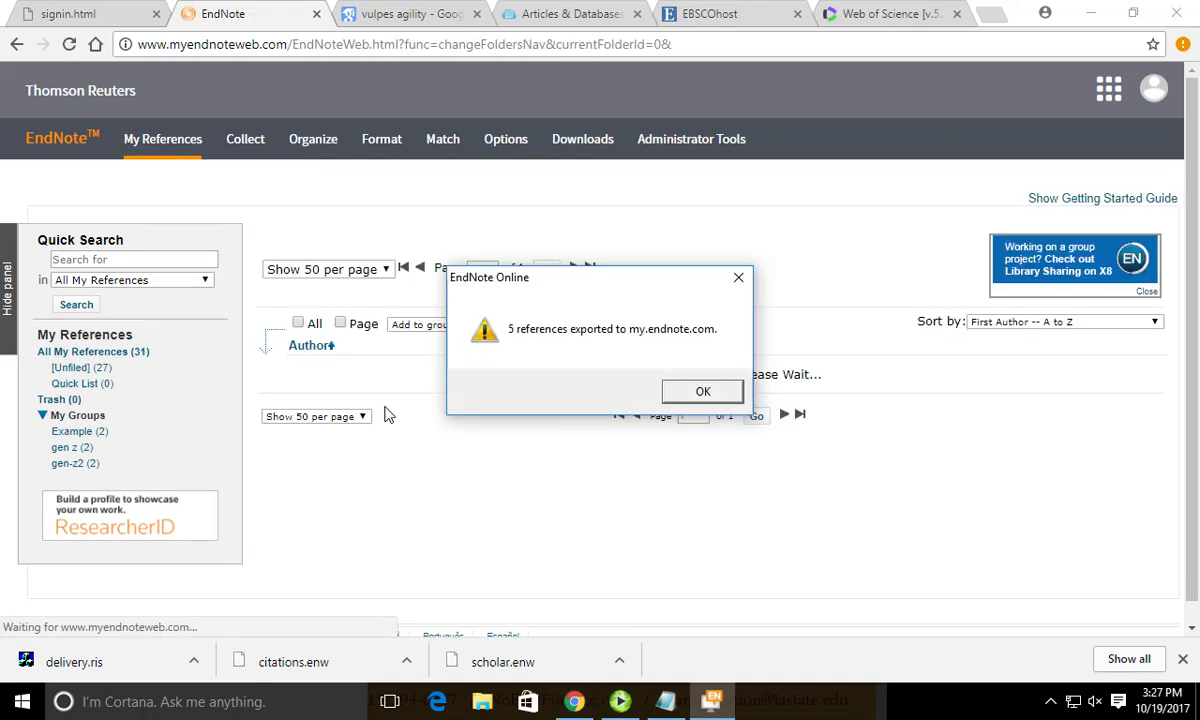
{"action": "left_click", "coordinate": [722, 395]}
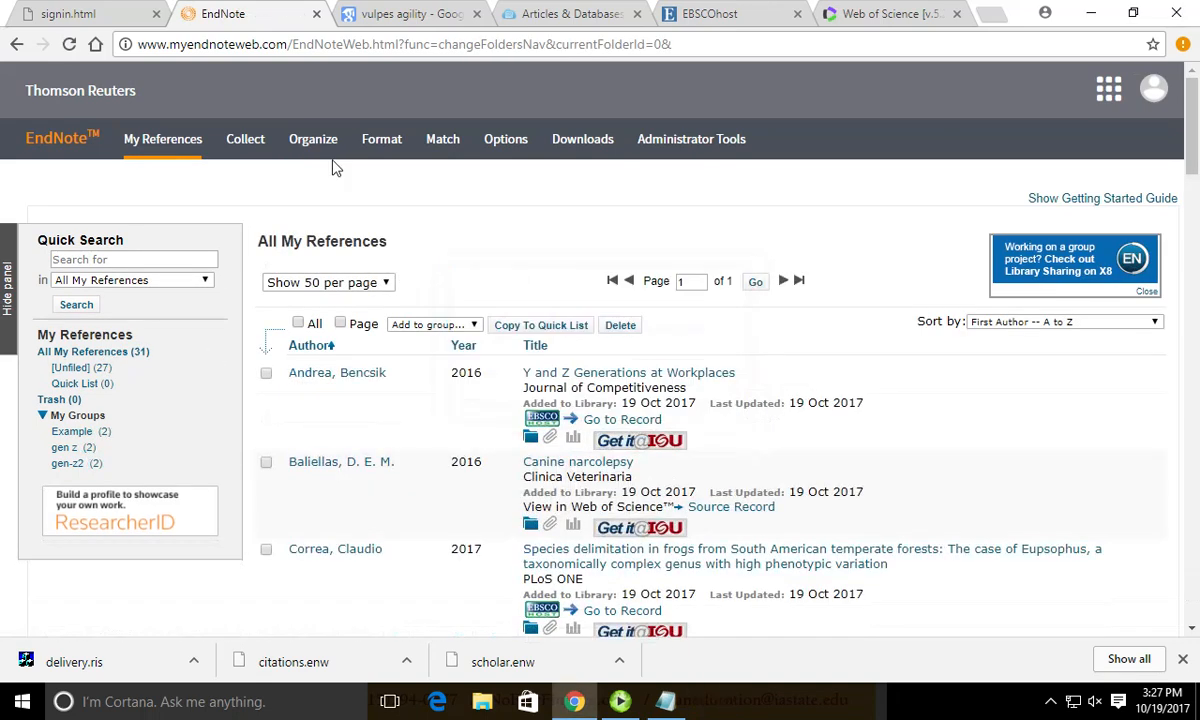
Find the duplicate references and delete the marked copies, bringing the library back to 26.
{"action": "left_click", "coordinate": [313, 139]}
{"action": "left_click", "coordinate": [536, 175]}
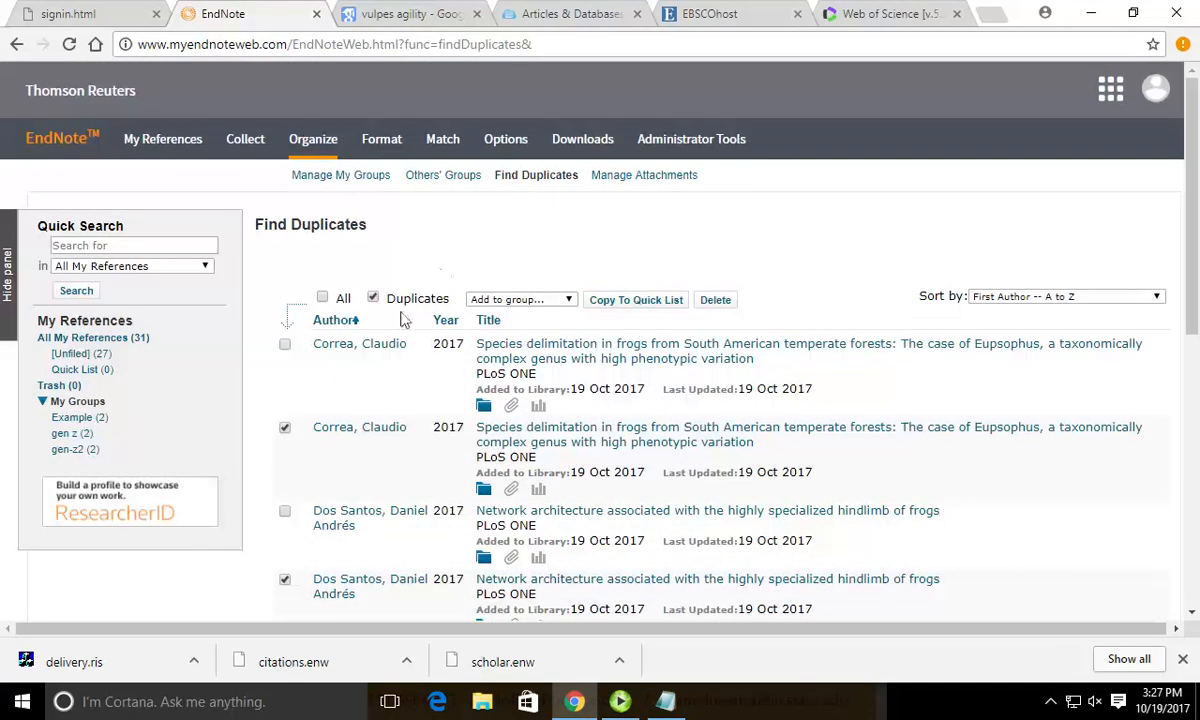
{"action": "left_click", "coordinate": [285, 427]}
{"action": "left_click", "coordinate": [285, 427]}
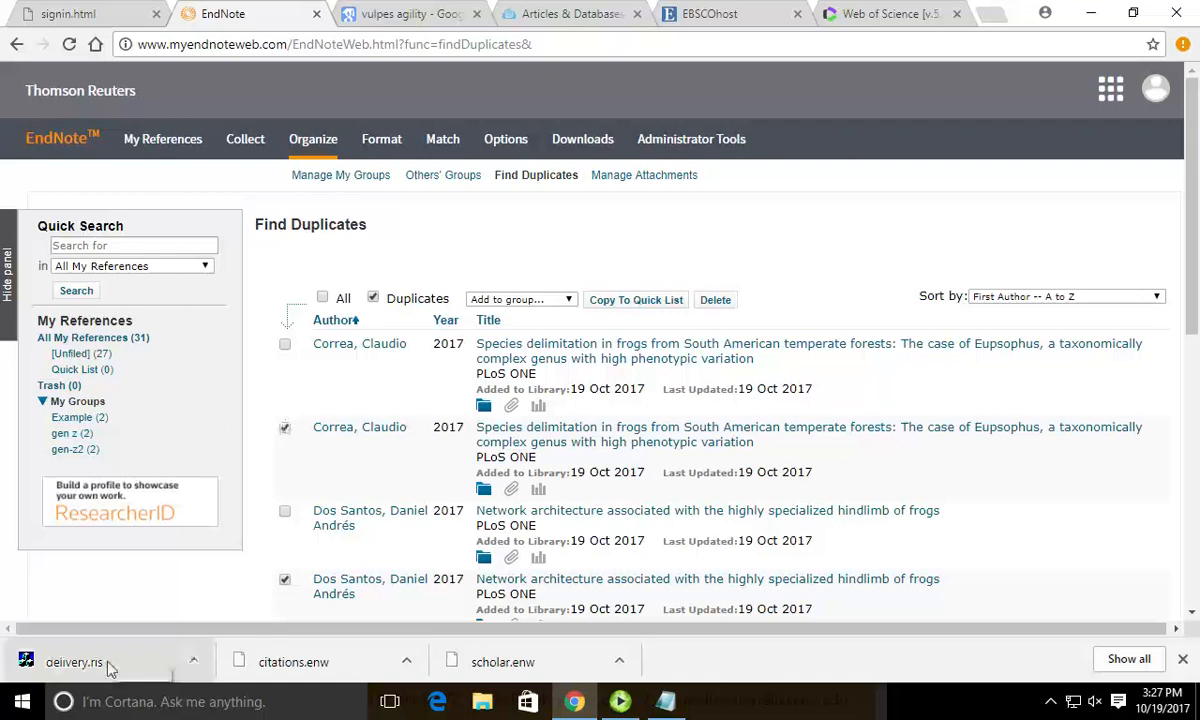
{"action": "scroll", "coordinate": [420, 463], "scroll_direction": "down", "scroll_amount": 1}
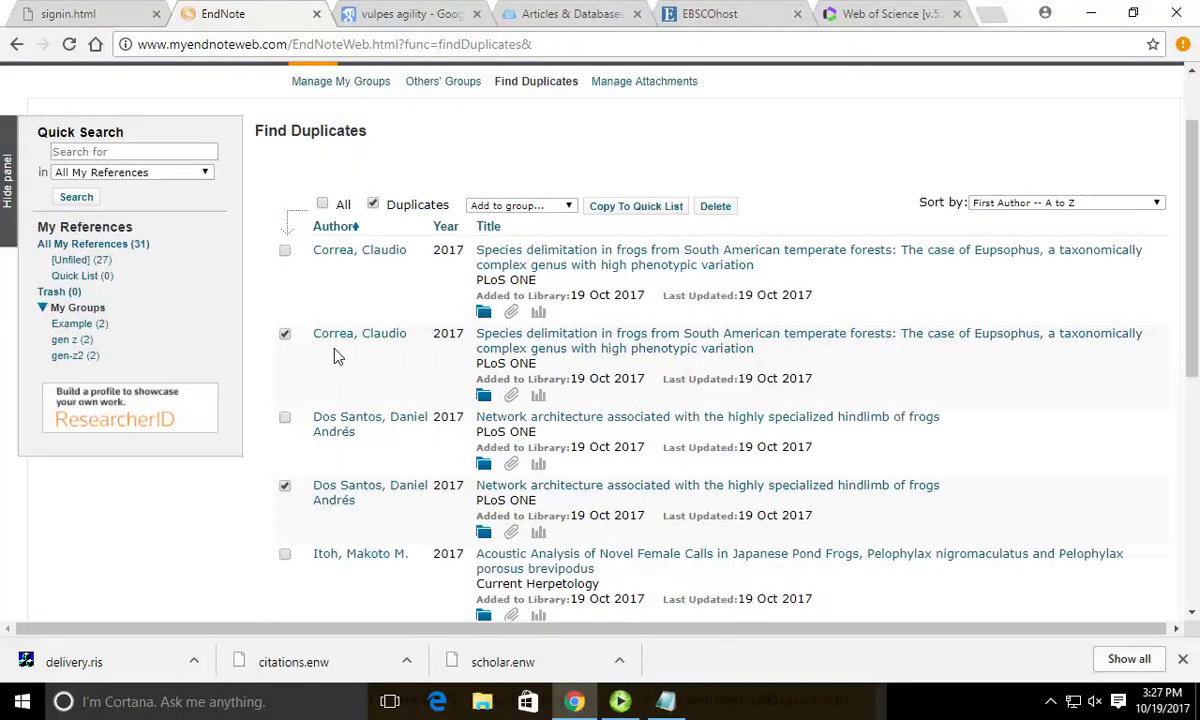
{"action": "left_click", "coordinate": [715, 206]}
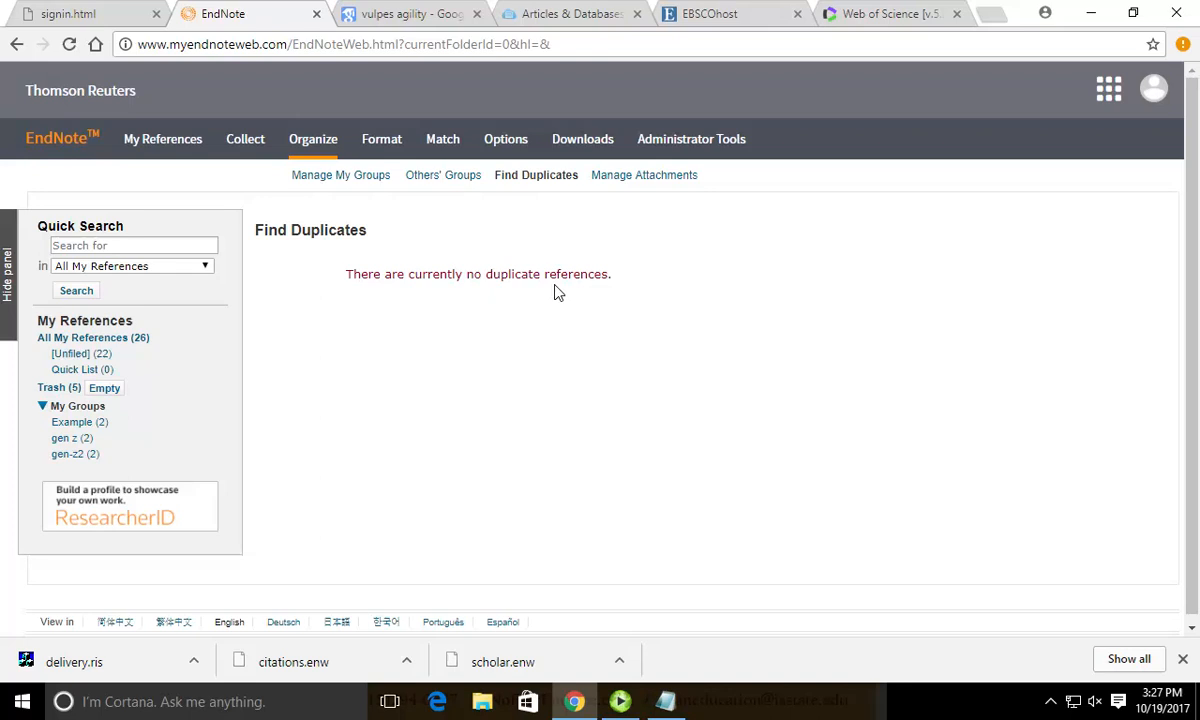
{"action": "left_click", "coordinate": [338, 176]}
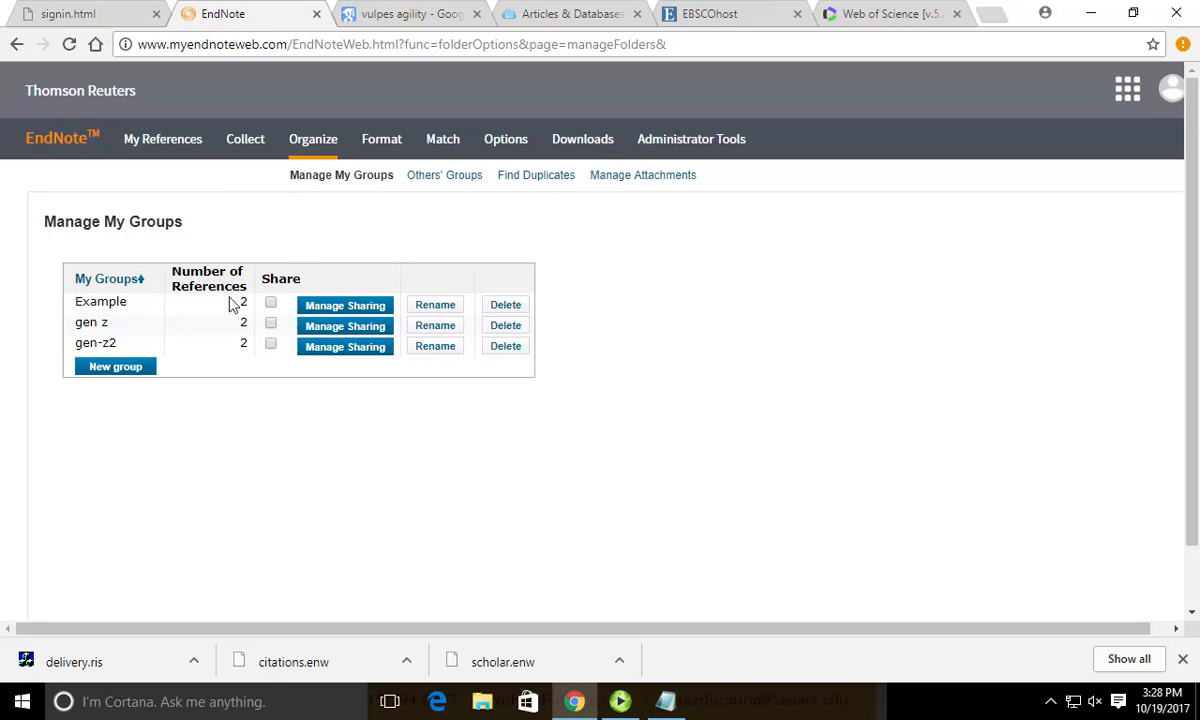
Share the Example group, giving shared users Read & Write access.
{"action": "left_click", "coordinate": [270, 304]}
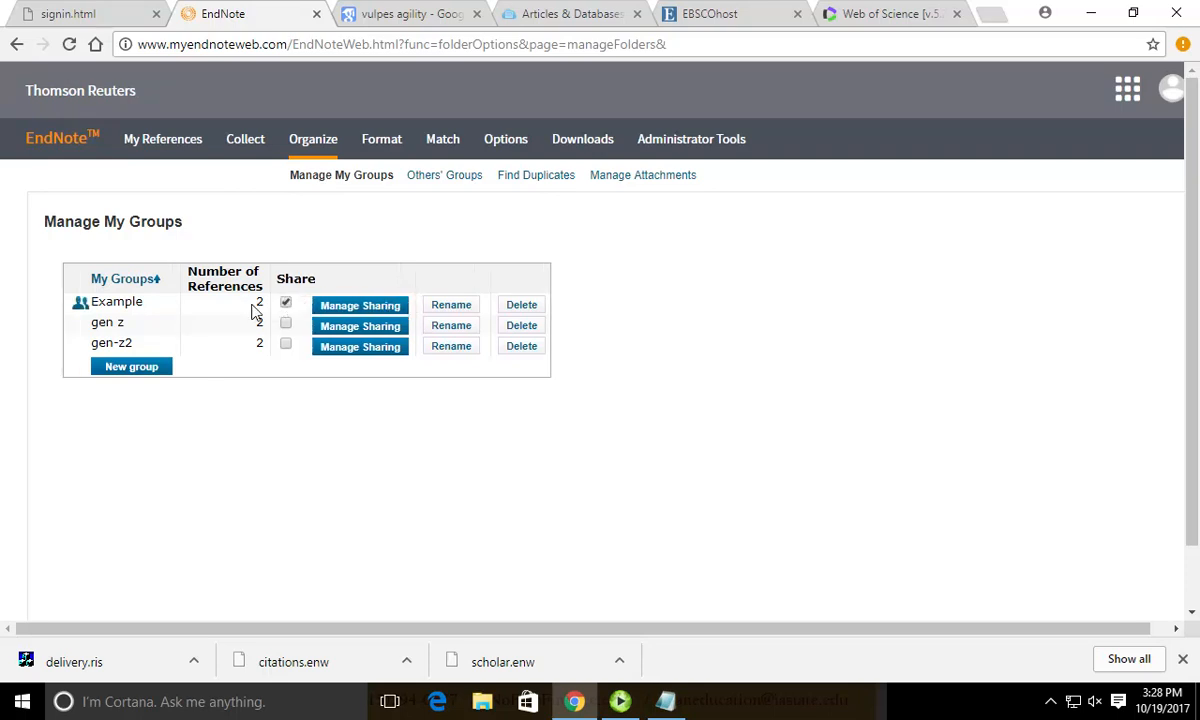
{"action": "left_click", "coordinate": [360, 305]}
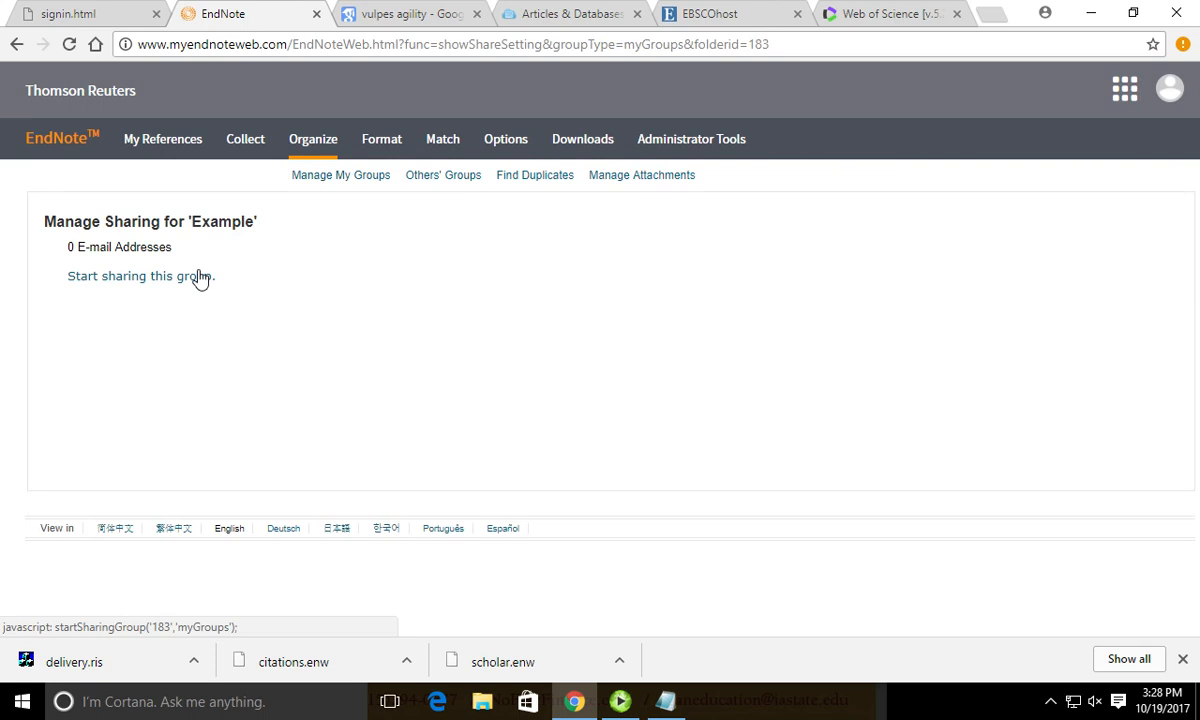
{"action": "left_click", "coordinate": [200, 276]}
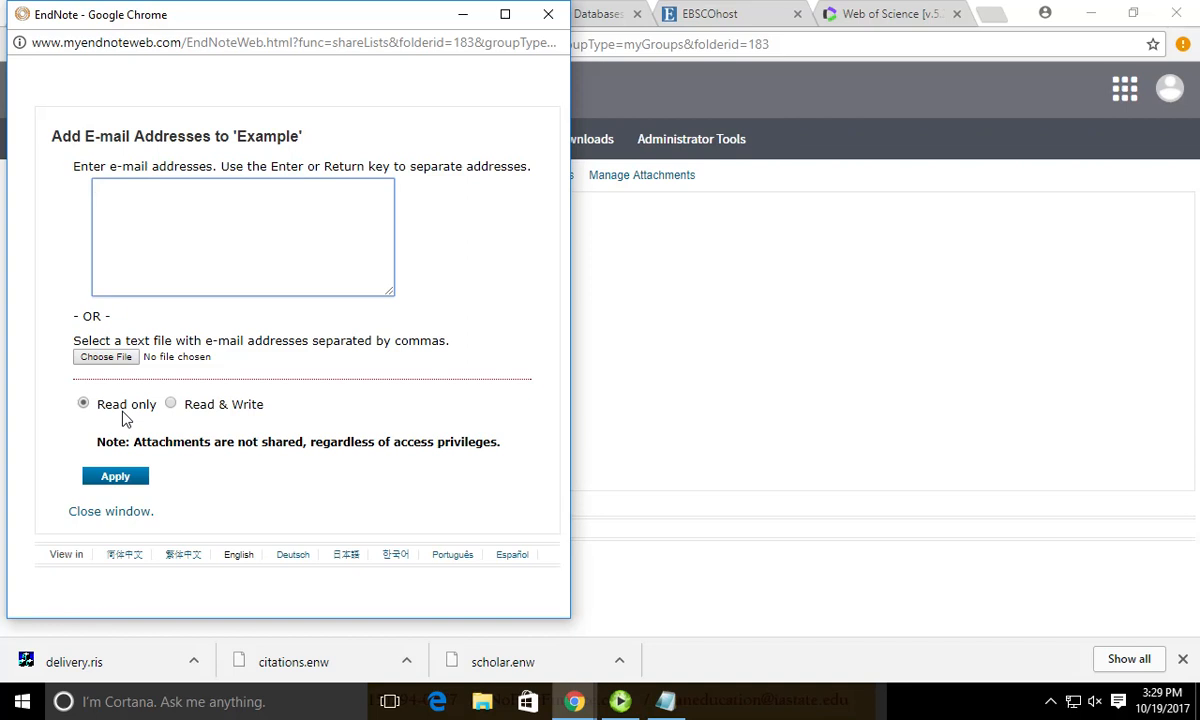
{"action": "left_click", "coordinate": [172, 405]}
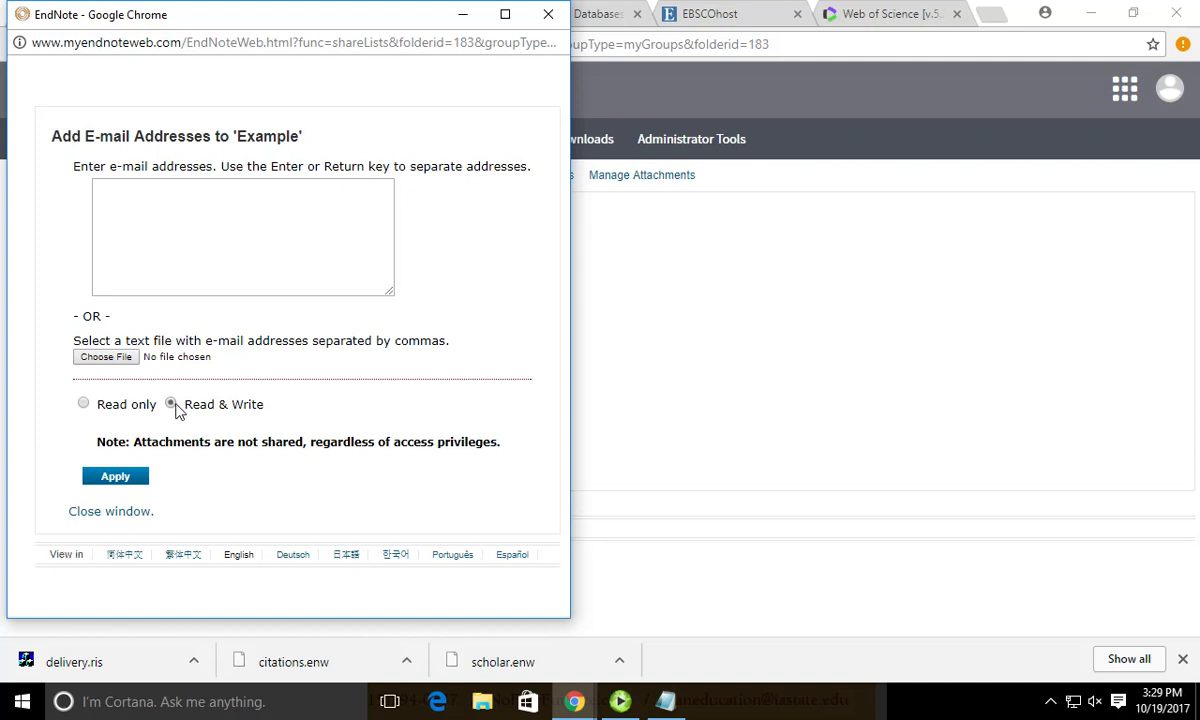
{"action": "left_click", "coordinate": [546, 18]}
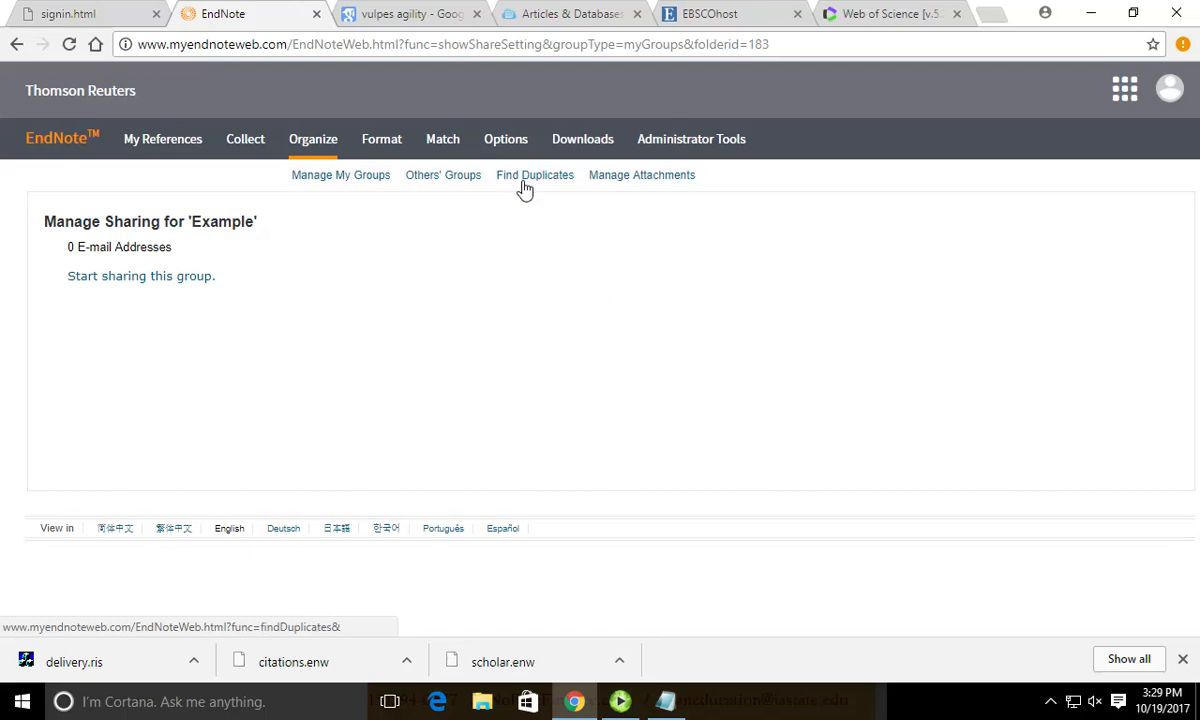
Return to all 26 references and check the first reference's file attachments, finding none.
{"action": "left_click", "coordinate": [185, 140]}
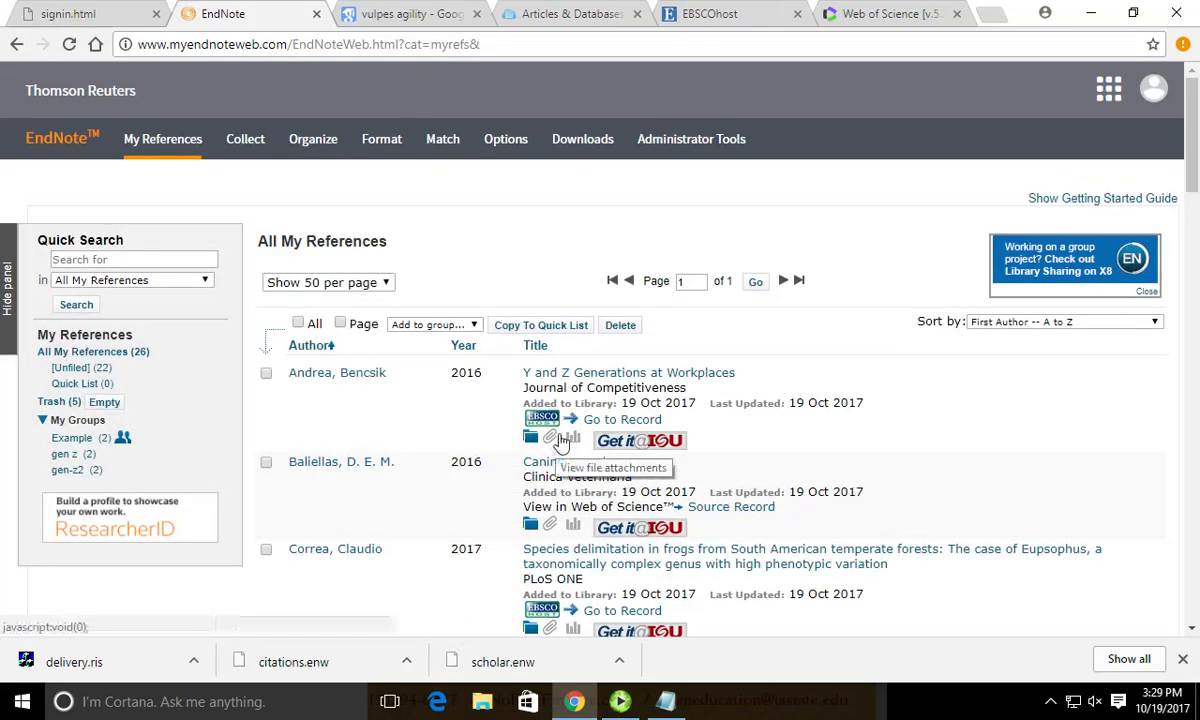
{"action": "left_click", "coordinate": [550, 440]}
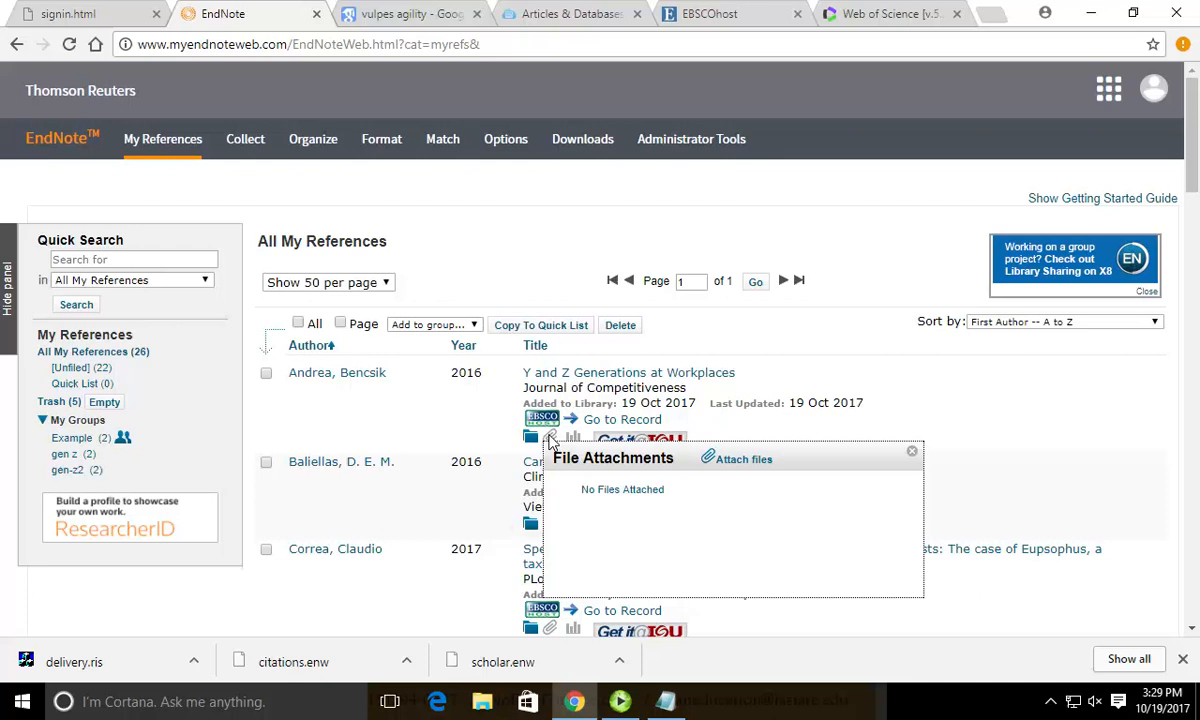
{"action": "left_click", "coordinate": [740, 459]}
{"action": "left_click", "coordinate": [920, 461]}
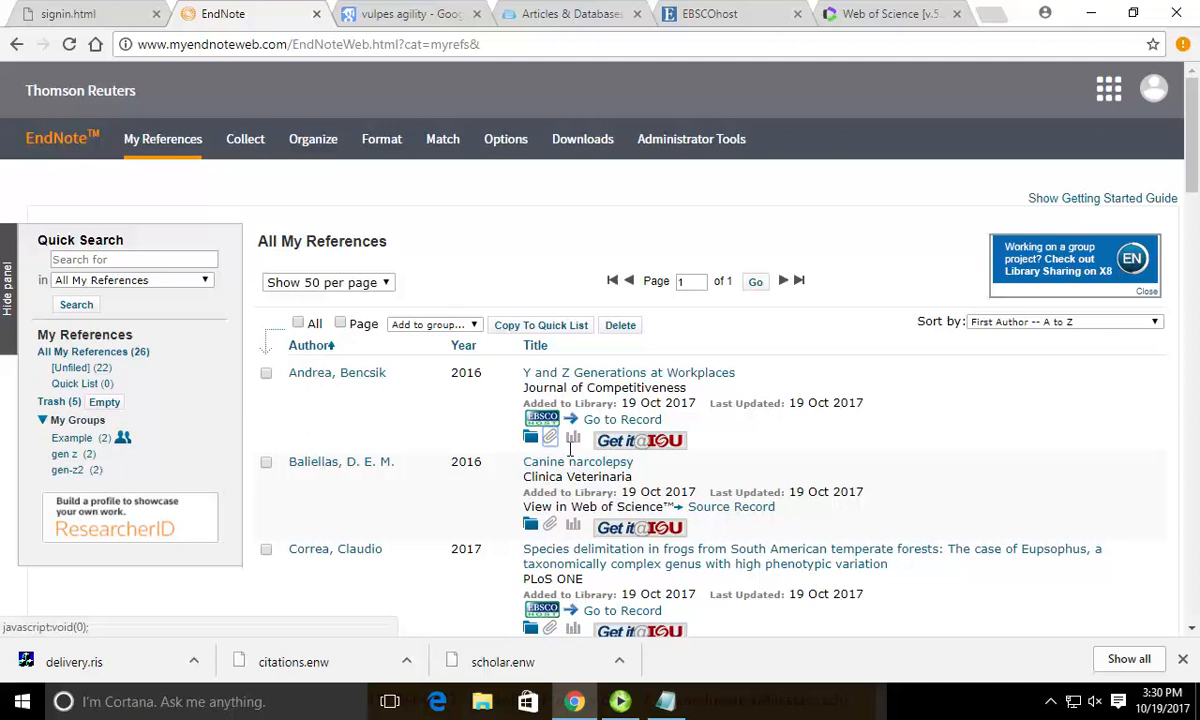
{"action": "mouse_move", "coordinate": [260, 140]}
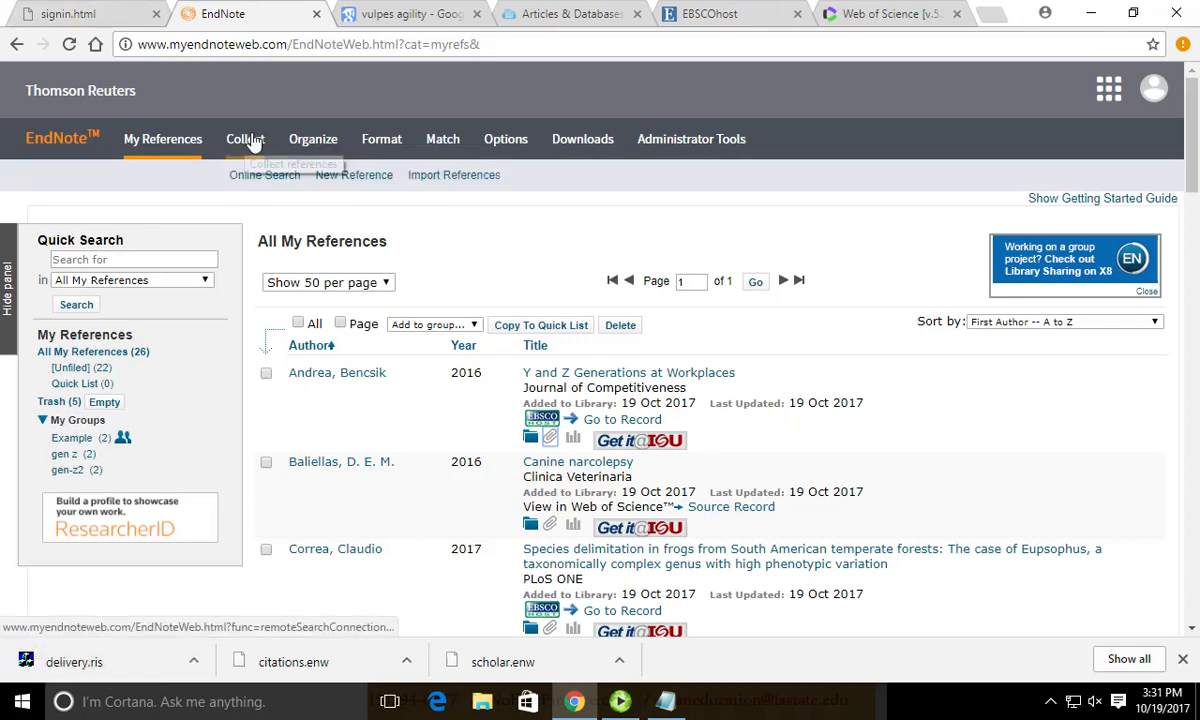
Choose delivery.ris for import with the RefMan RIS import option.
{"action": "left_click", "coordinate": [427, 176]}
{"action": "left_click", "coordinate": [203, 277]}
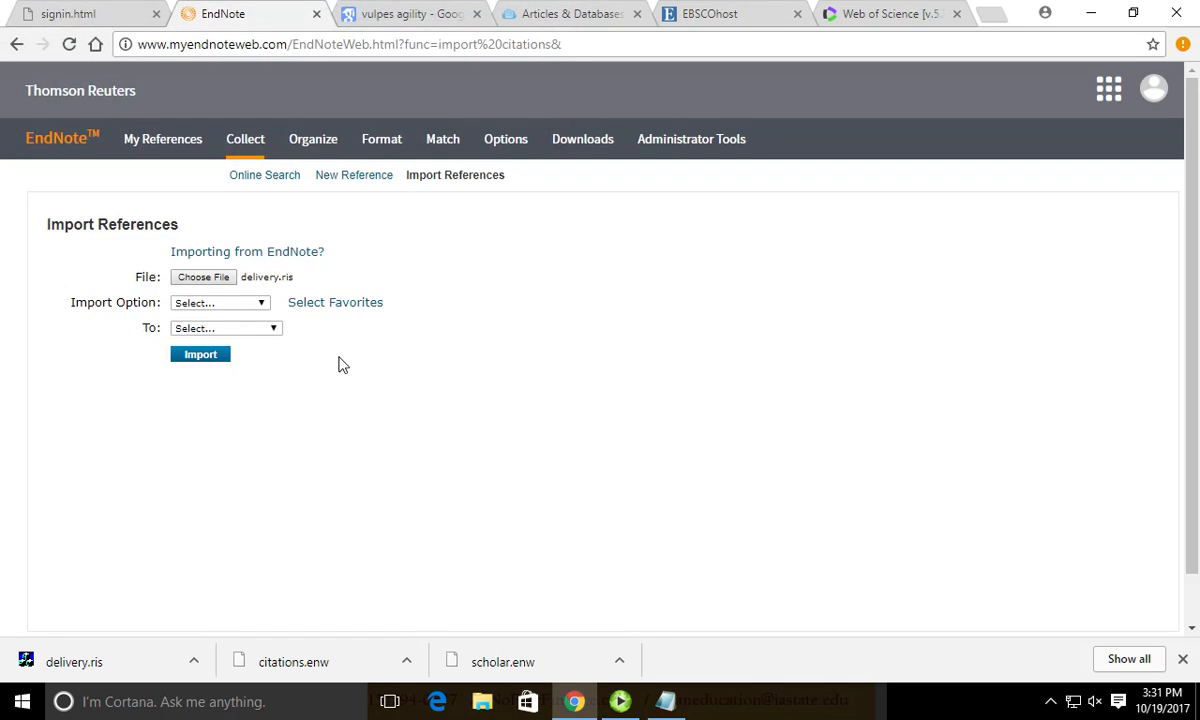
{"action": "left_click", "coordinate": [266, 305]}
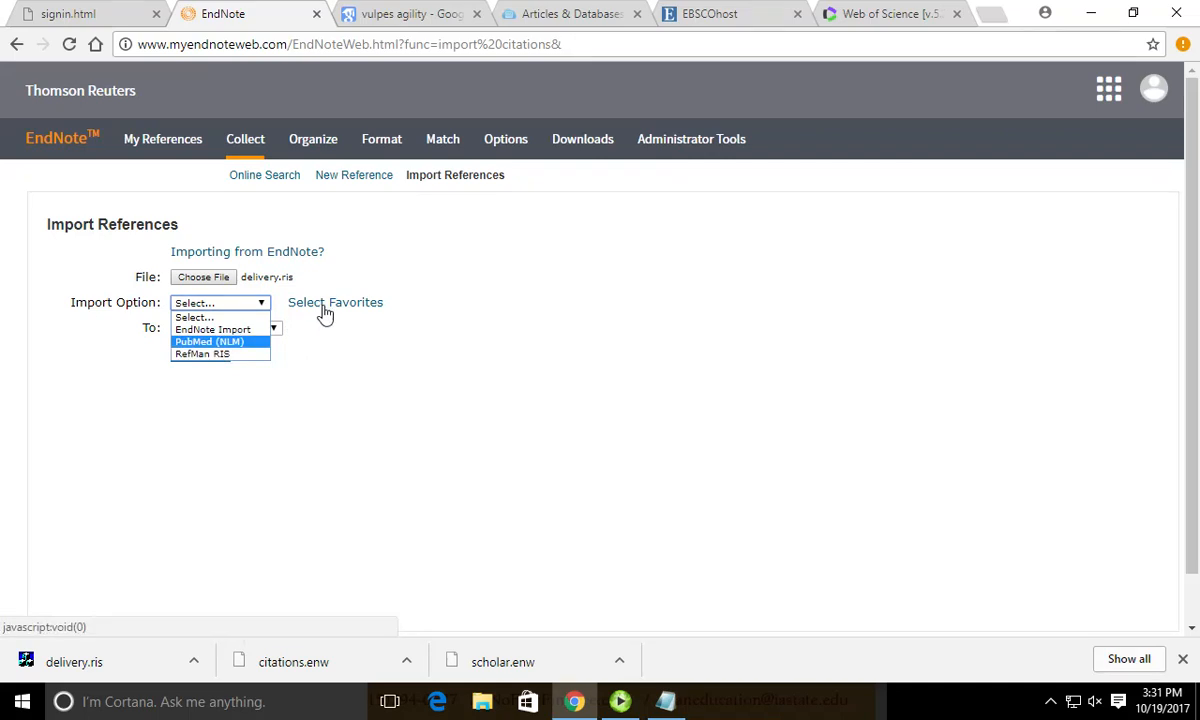
{"action": "left_click", "coordinate": [230, 354]}
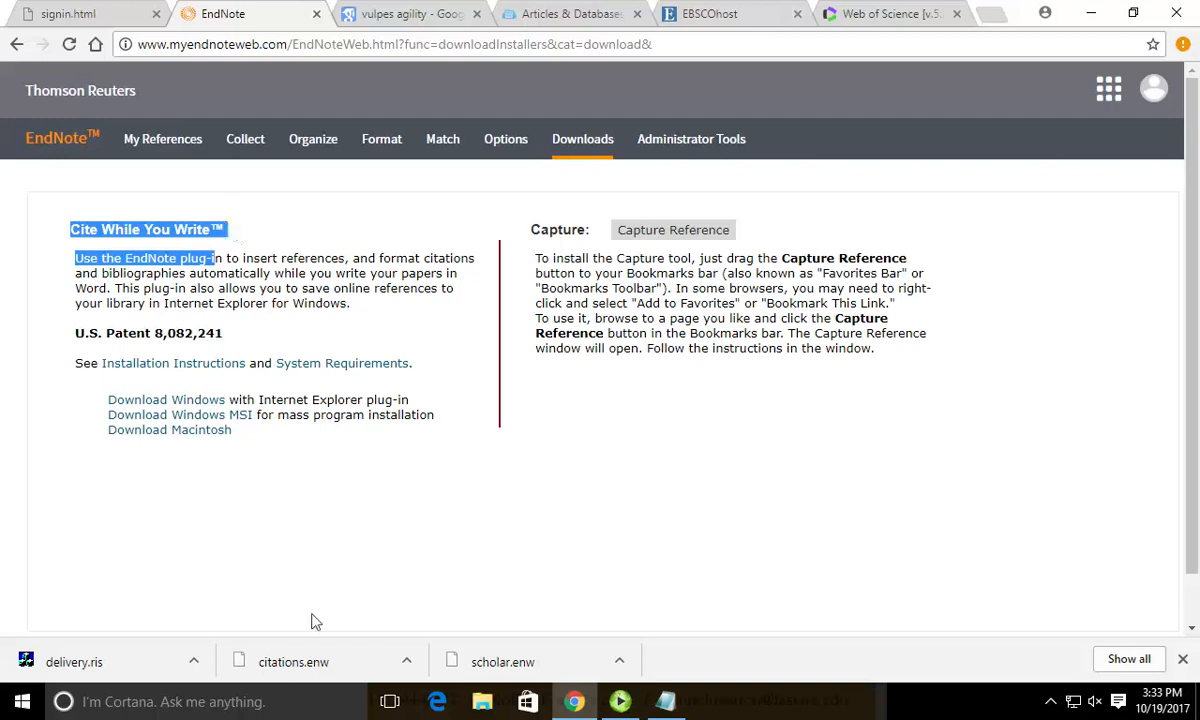
Launch Word 2016 from the Start menu and create a blank Document1.
{"action": "left_click", "coordinate": [22, 701]}
{"action": "left_click", "coordinate": [70, 370]}
{"action": "left_click", "coordinate": [523, 228]}
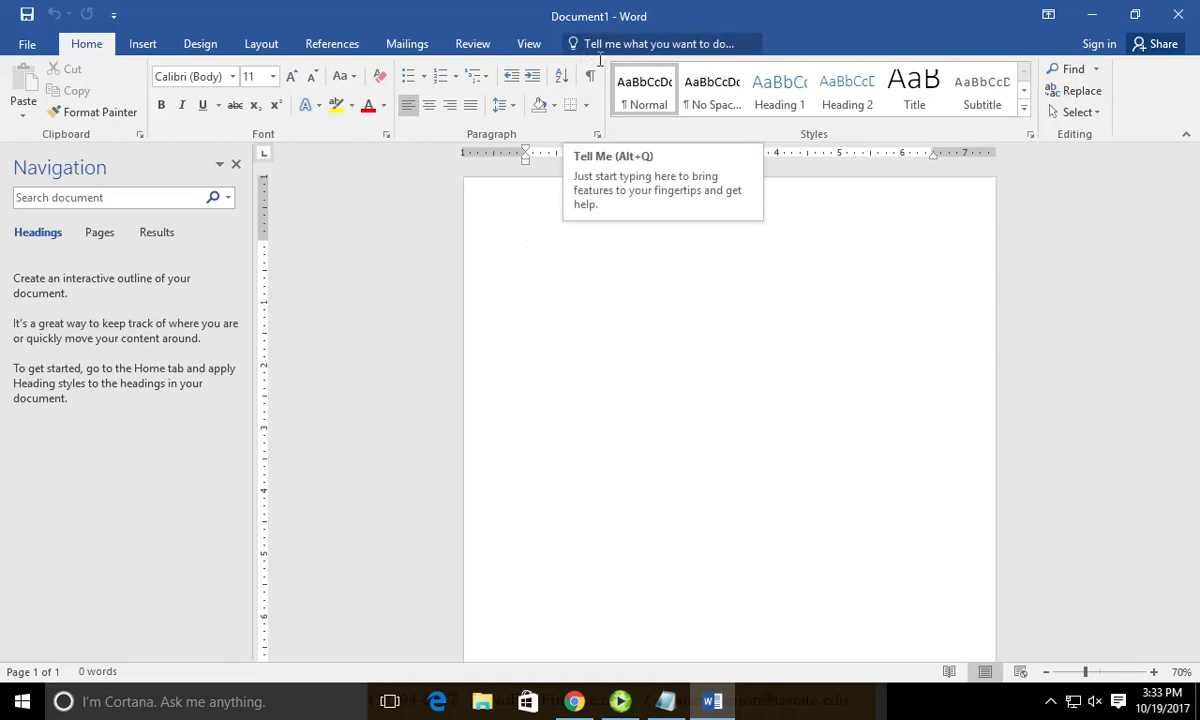
Enable the Cite While You Write COM add-in through Word Options > Add-ins.
{"action": "left_click", "coordinate": [27, 44]}
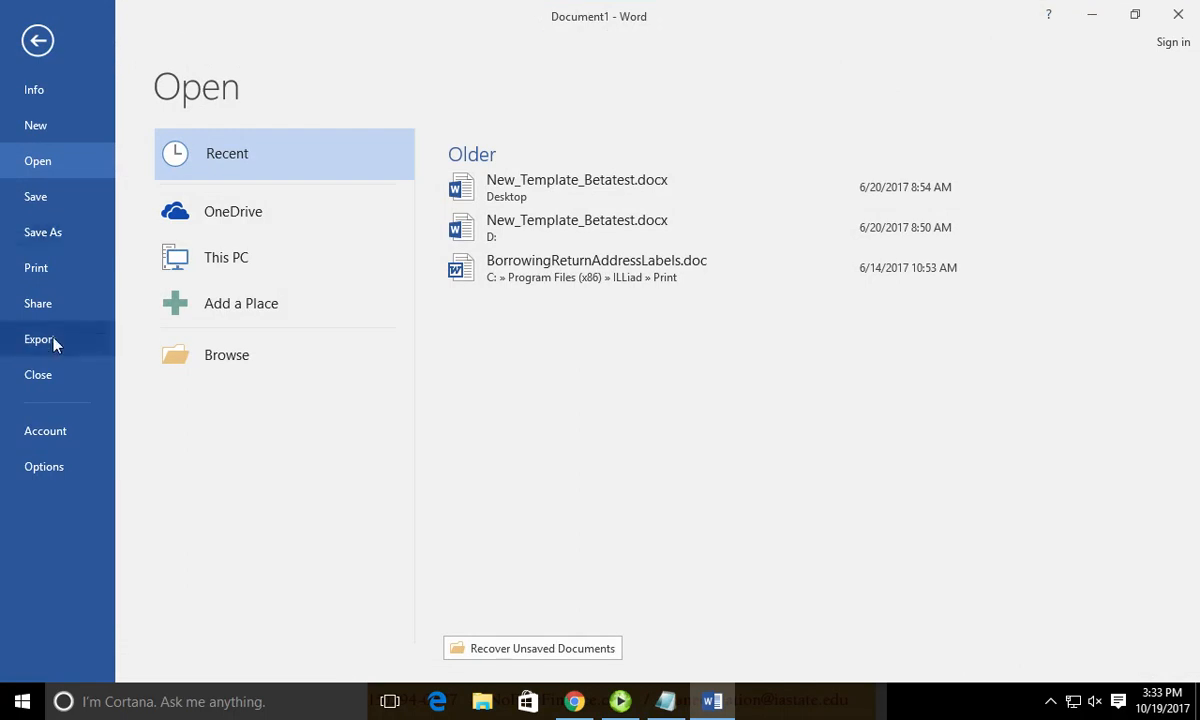
{"action": "left_click", "coordinate": [40, 464]}
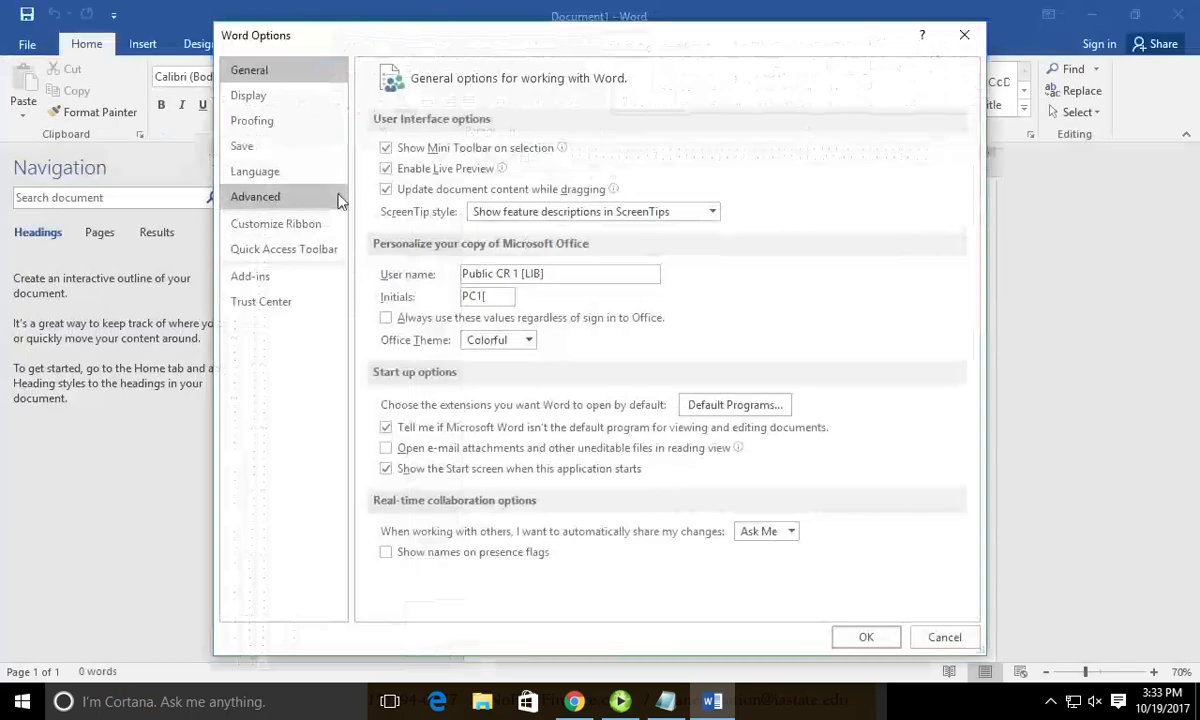
{"action": "left_click", "coordinate": [262, 276]}
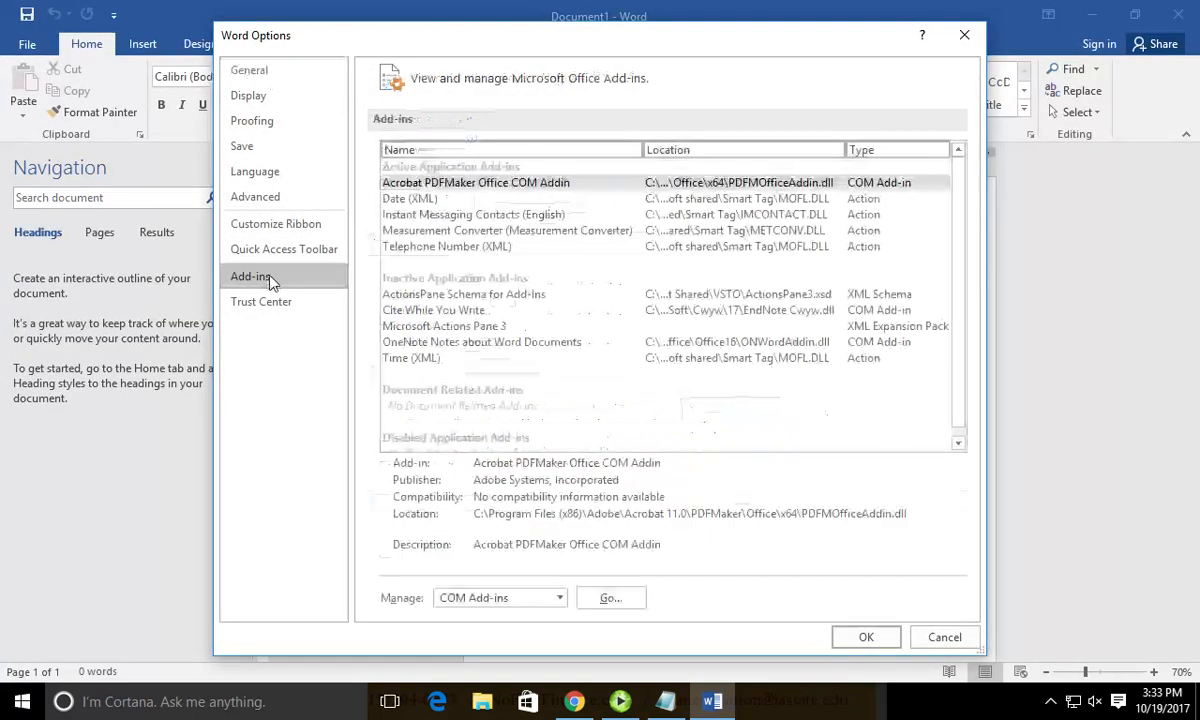
{"action": "left_click", "coordinate": [866, 637]}
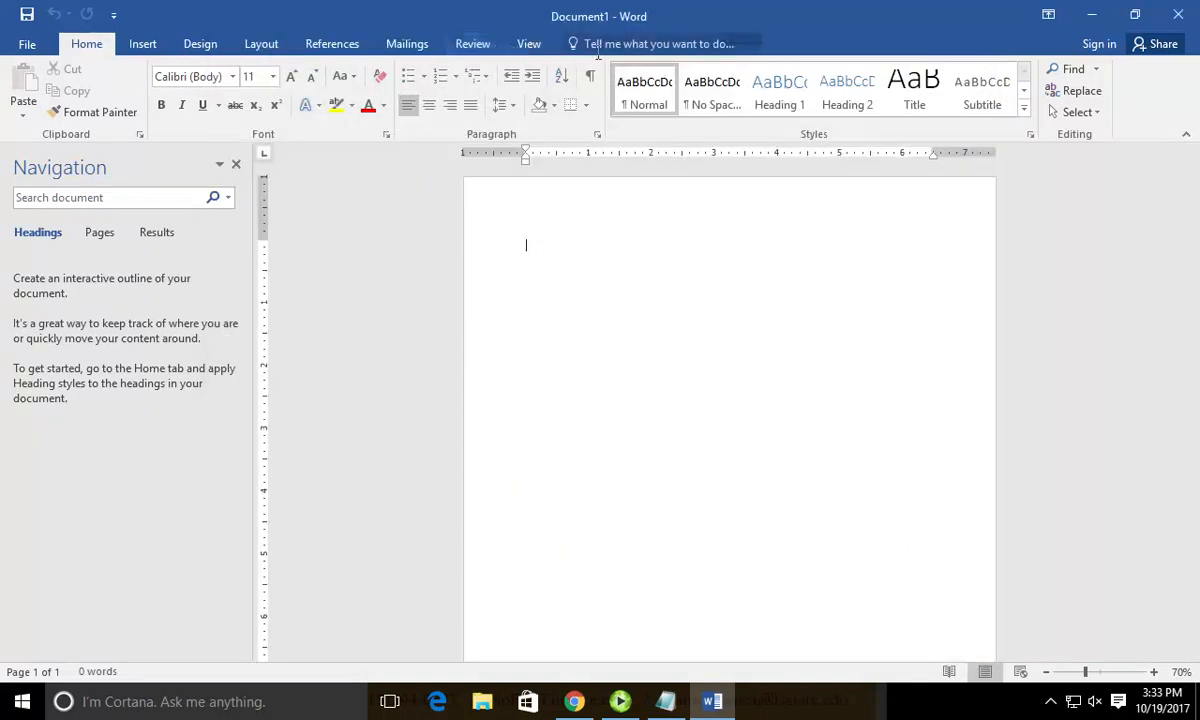
{"action": "left_click", "coordinate": [27, 44]}
{"action": "left_click", "coordinate": [44, 466]}
{"action": "left_click", "coordinate": [250, 276]}
{"action": "left_click", "coordinate": [433, 310]}
{"action": "left_click", "coordinate": [613, 597]}
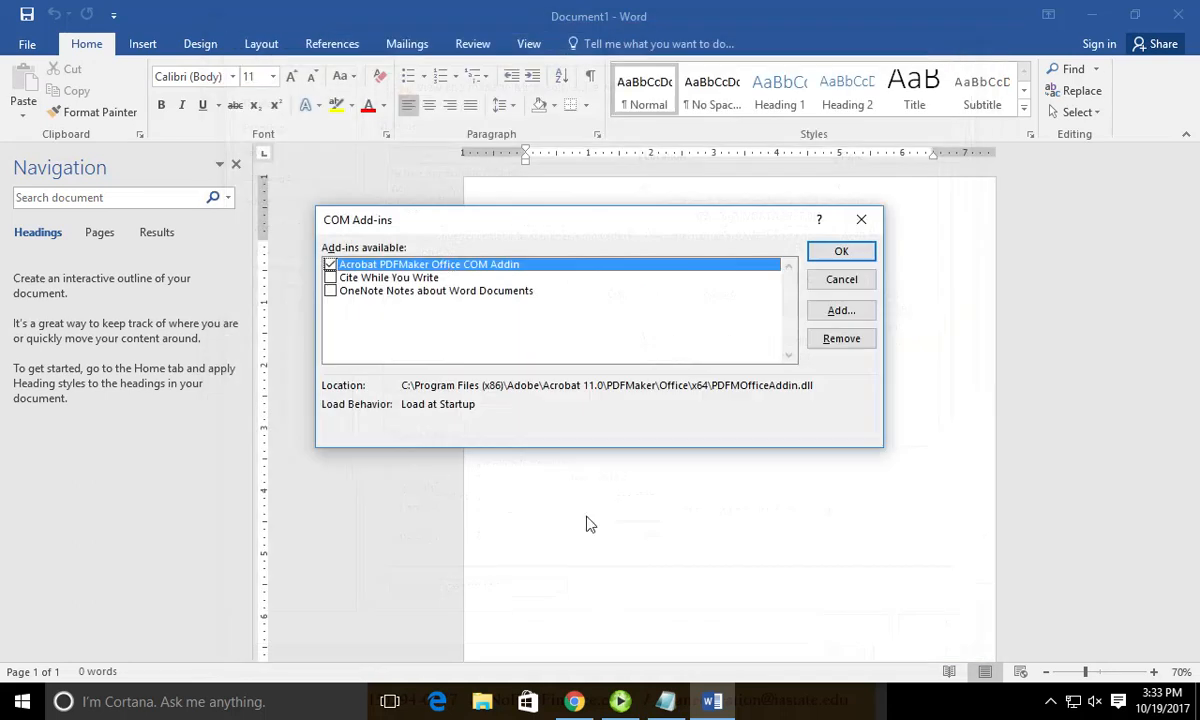
{"action": "left_click", "coordinate": [330, 277]}
{"action": "left_click", "coordinate": [842, 252]}
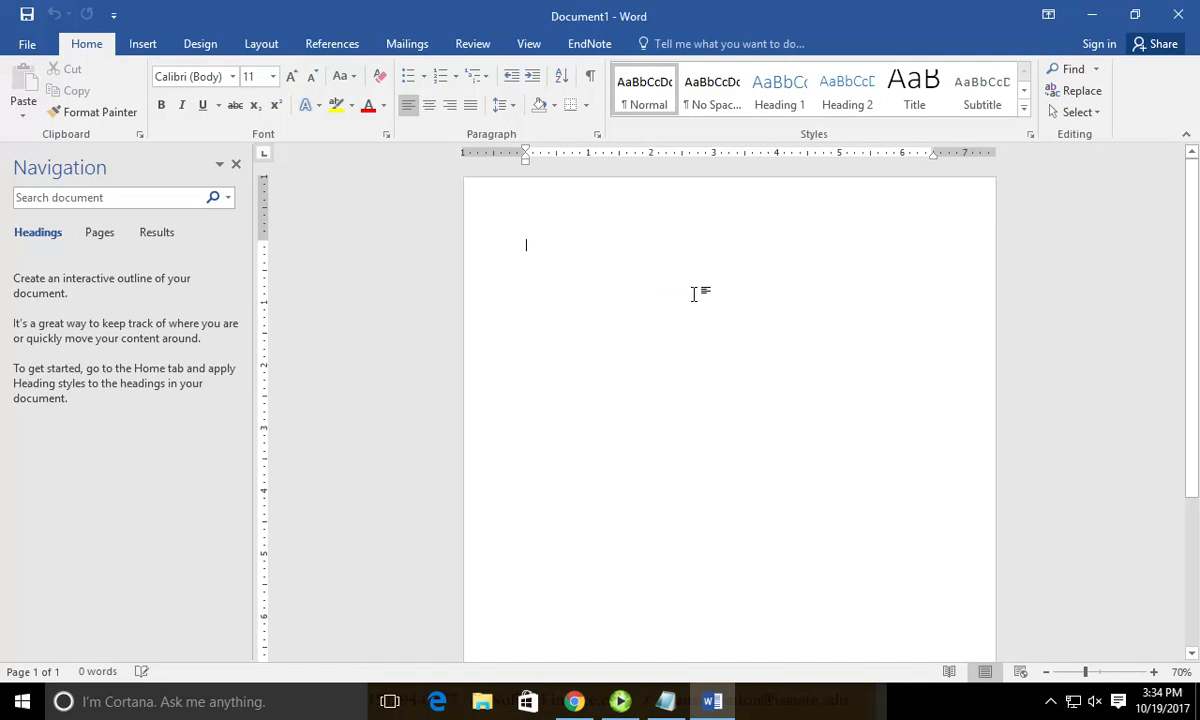
Log in to EndNote from Word's EndNote tab with the account e-mail and password.
{"action": "left_click", "coordinate": [586, 48]}
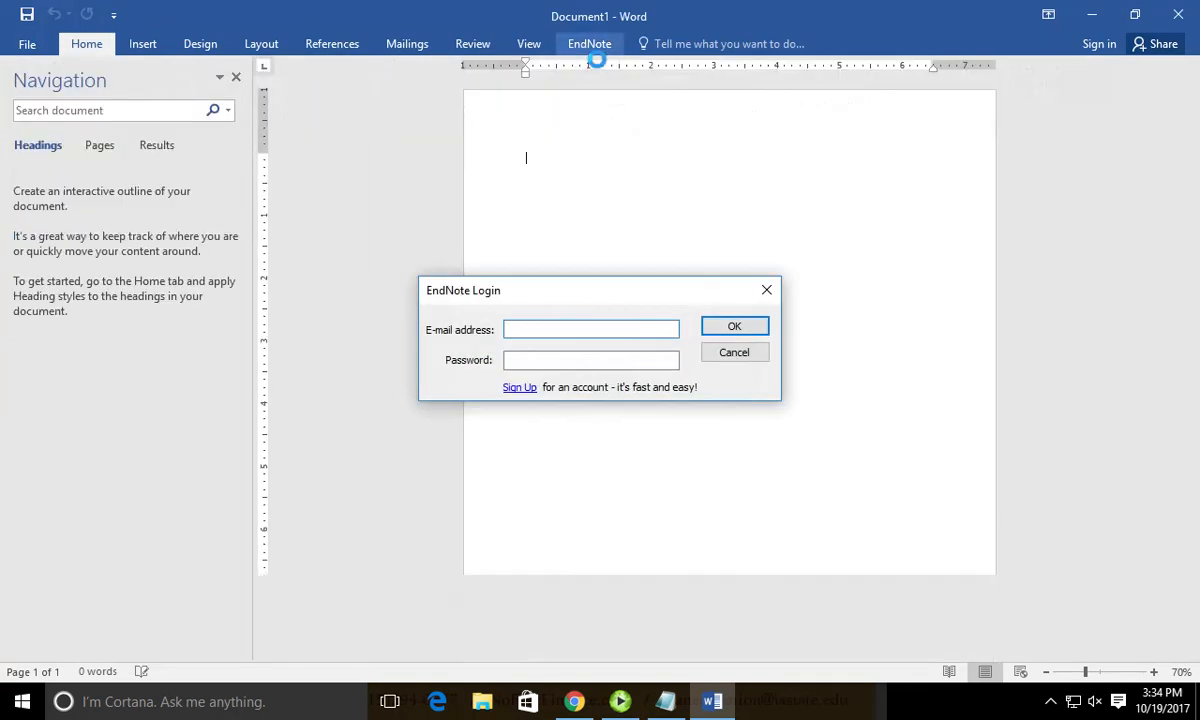
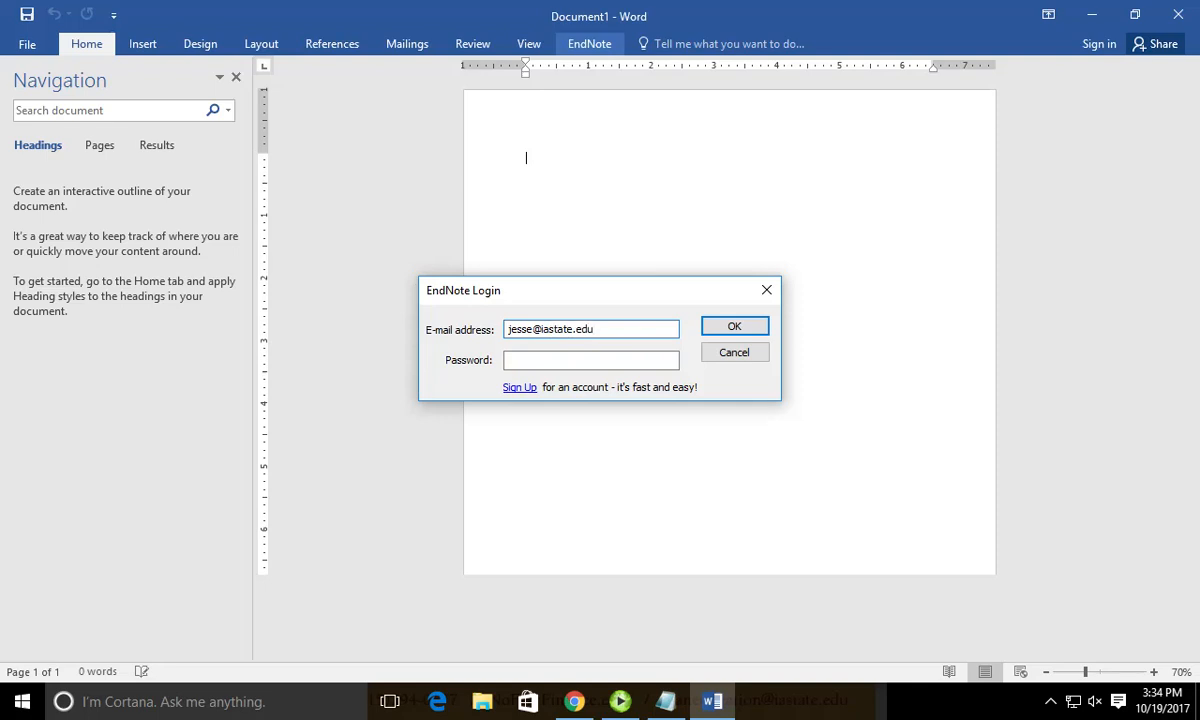
{"action": "type", "text": "********"}
{"action": "key", "text": "Return"}
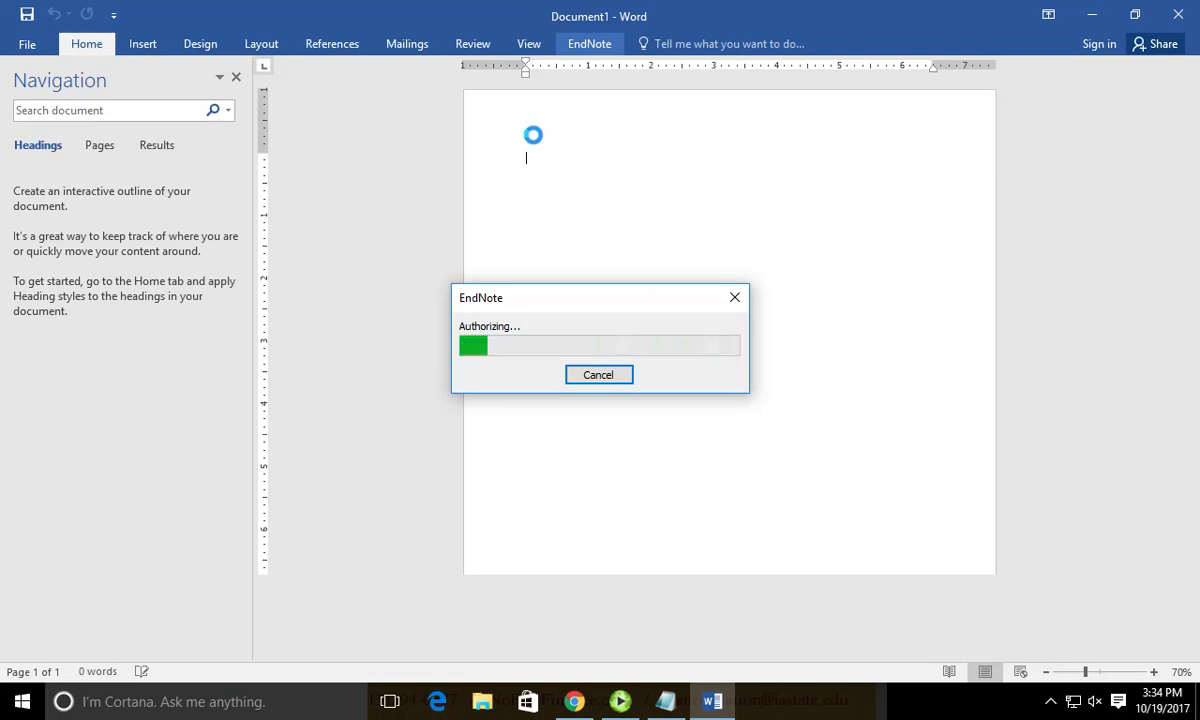
{"action": "key", "text": "ctrl+F1"}
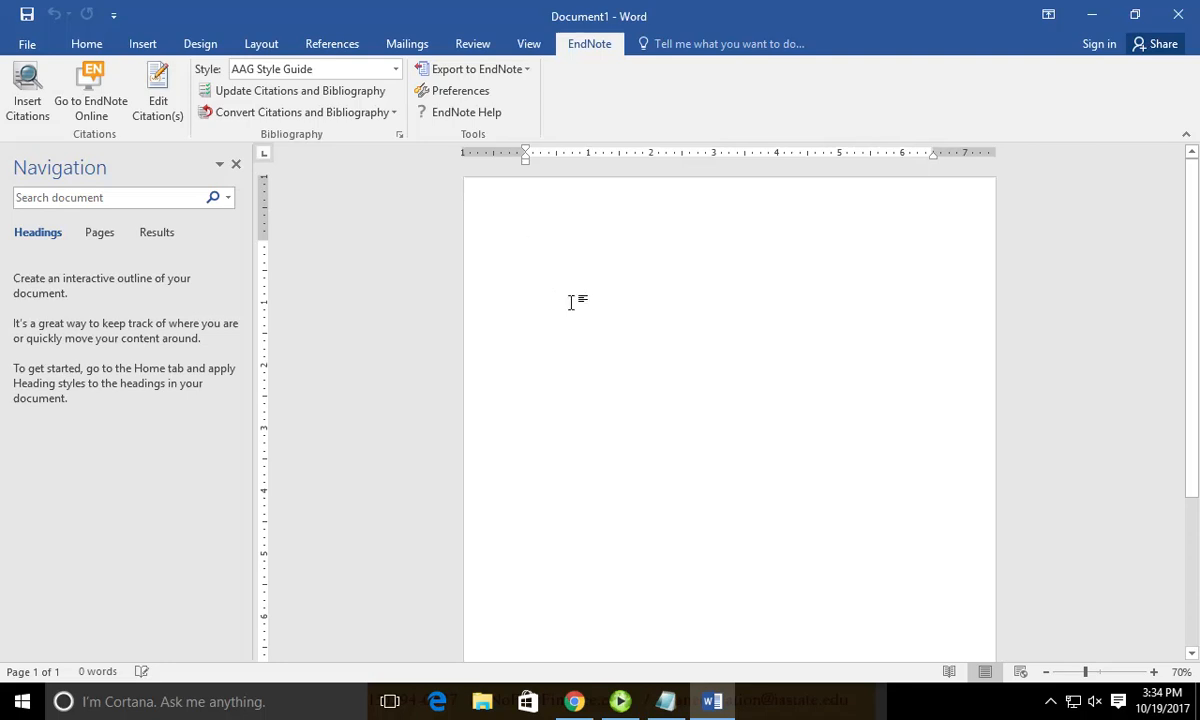
Close the Navigation pane and paste 'The quick brown fox jumps over the lazy dog.'.
{"action": "left_click", "coordinate": [236, 164]}
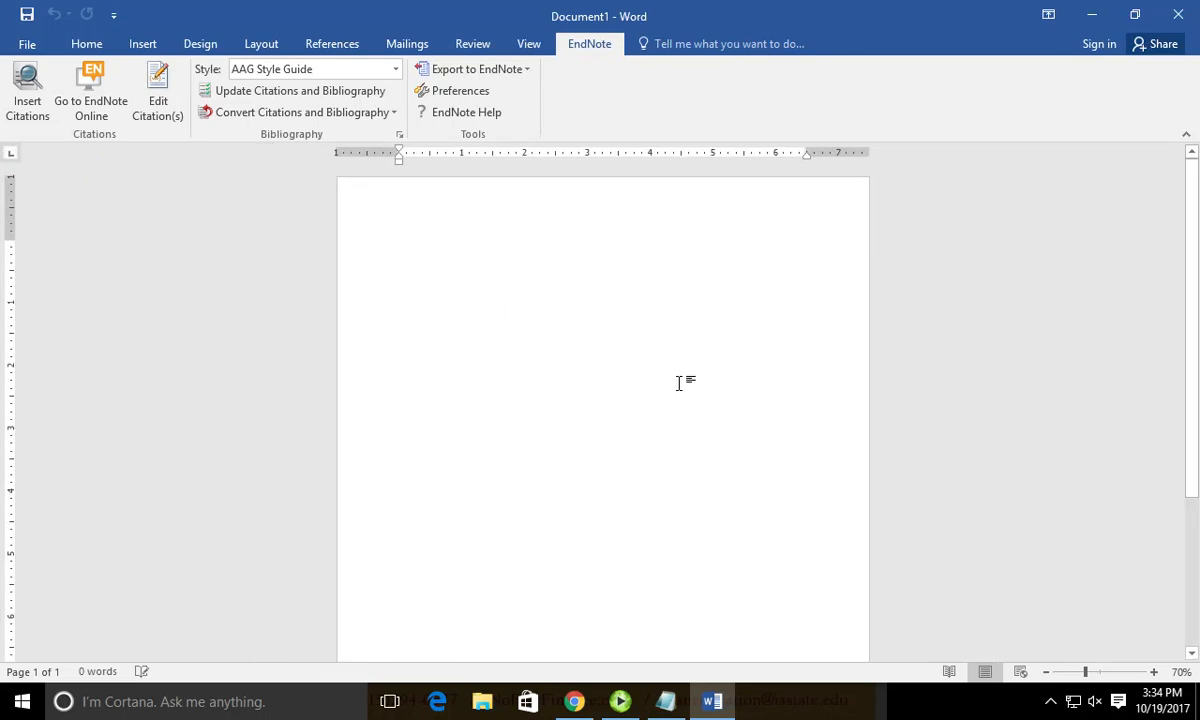
{"action": "type", "text": "The quick brown fox jumps over the lazy dog."}
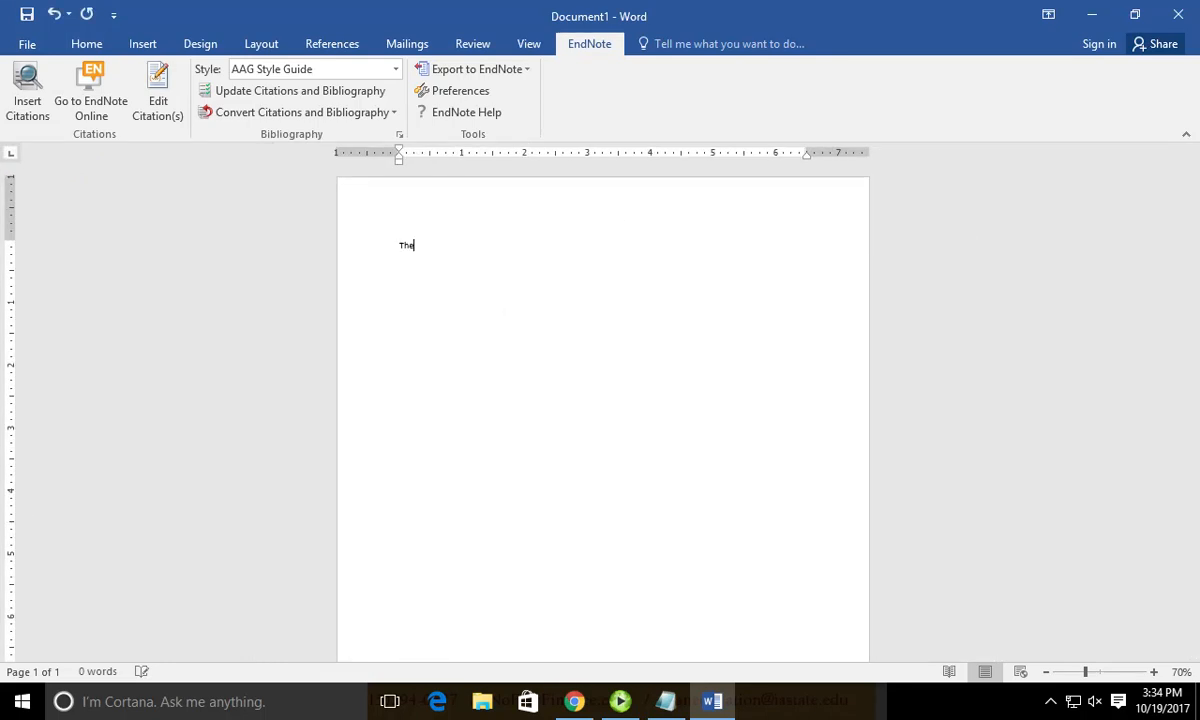
{"action": "key", "text": "ctrl+a"}
Enlarge the fox sentence's font using the Home font size list.
{"action": "left_click", "coordinate": [27, 44]}
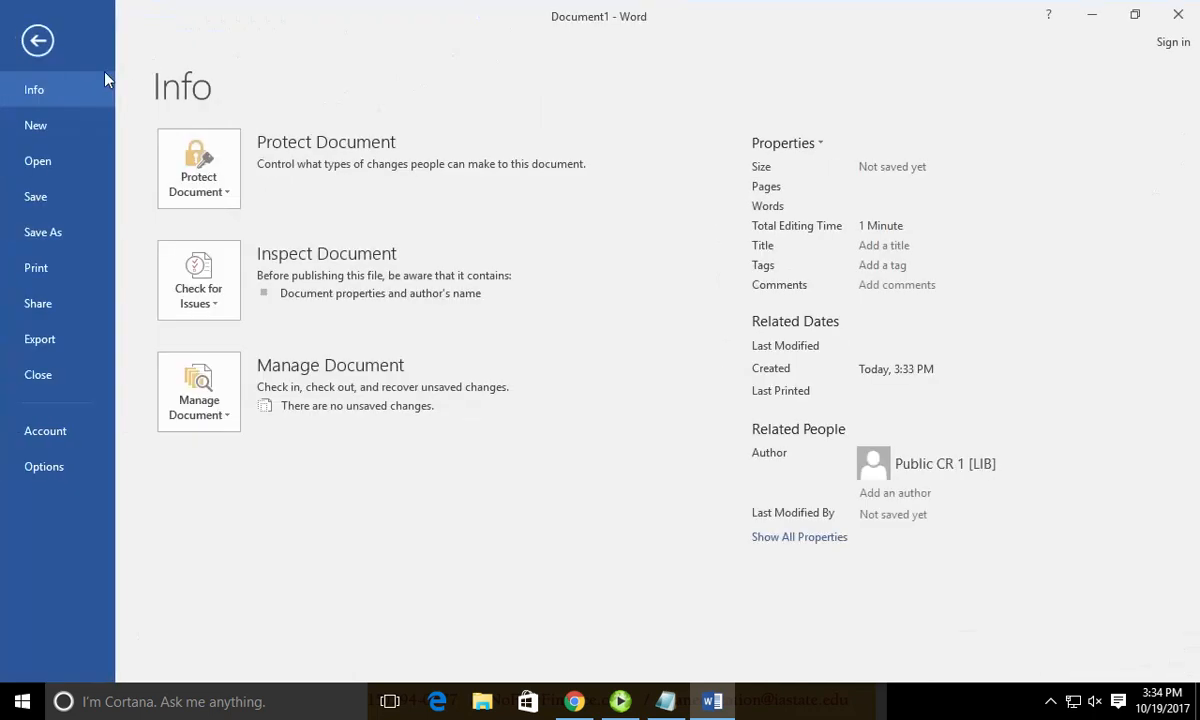
{"action": "left_click", "coordinate": [45, 38]}
{"action": "left_click", "coordinate": [76, 45]}
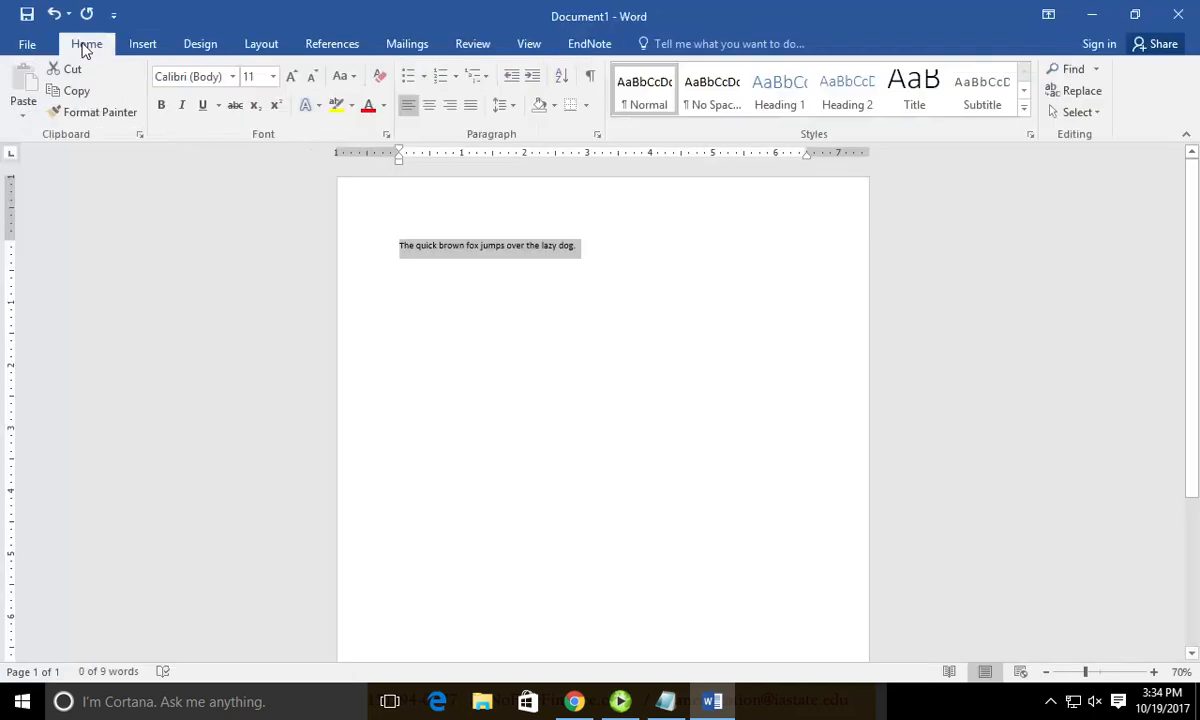
{"action": "left_click", "coordinate": [270, 76]}
{"action": "left_click", "coordinate": [251, 258]}
{"action": "left_click", "coordinate": [589, 44]}
{"action": "left_click", "coordinate": [563, 327]}
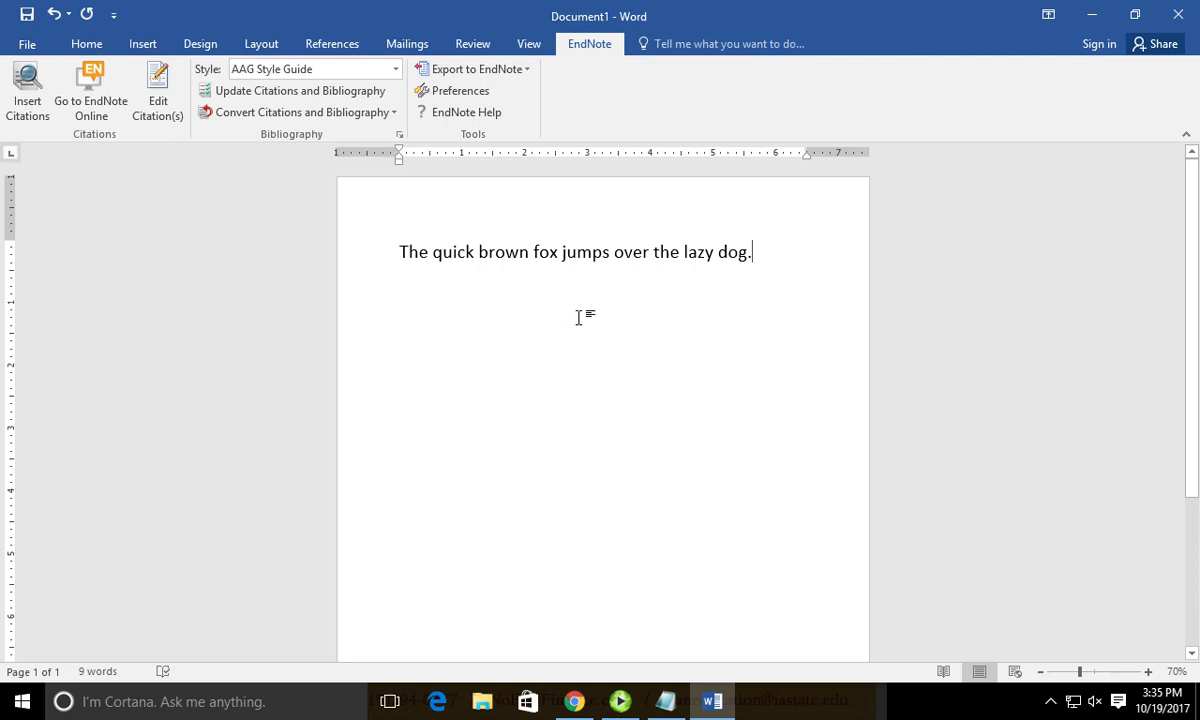
Insert a Fairley 1970 citation right after 'fox' via an EndNote search for fox.
{"action": "left_click", "coordinate": [536, 257]}
{"action": "left_click", "coordinate": [562, 258]}
{"action": "left_click", "coordinate": [30, 100]}
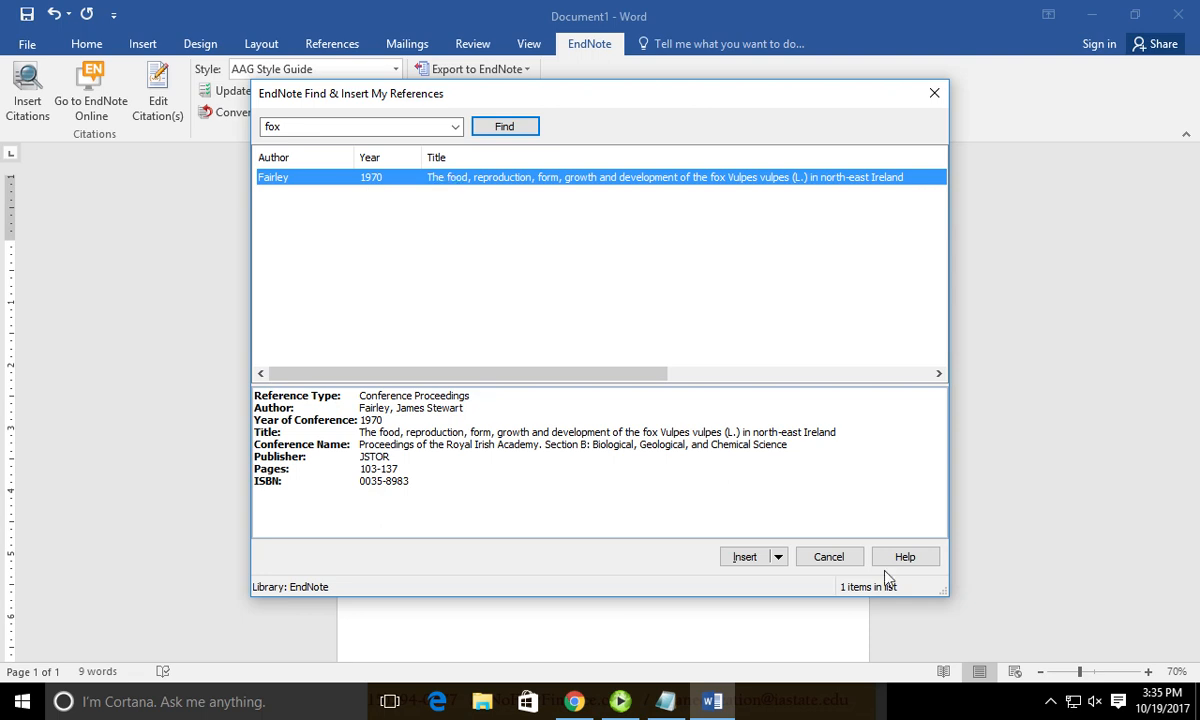
{"action": "left_click", "coordinate": [779, 558]}
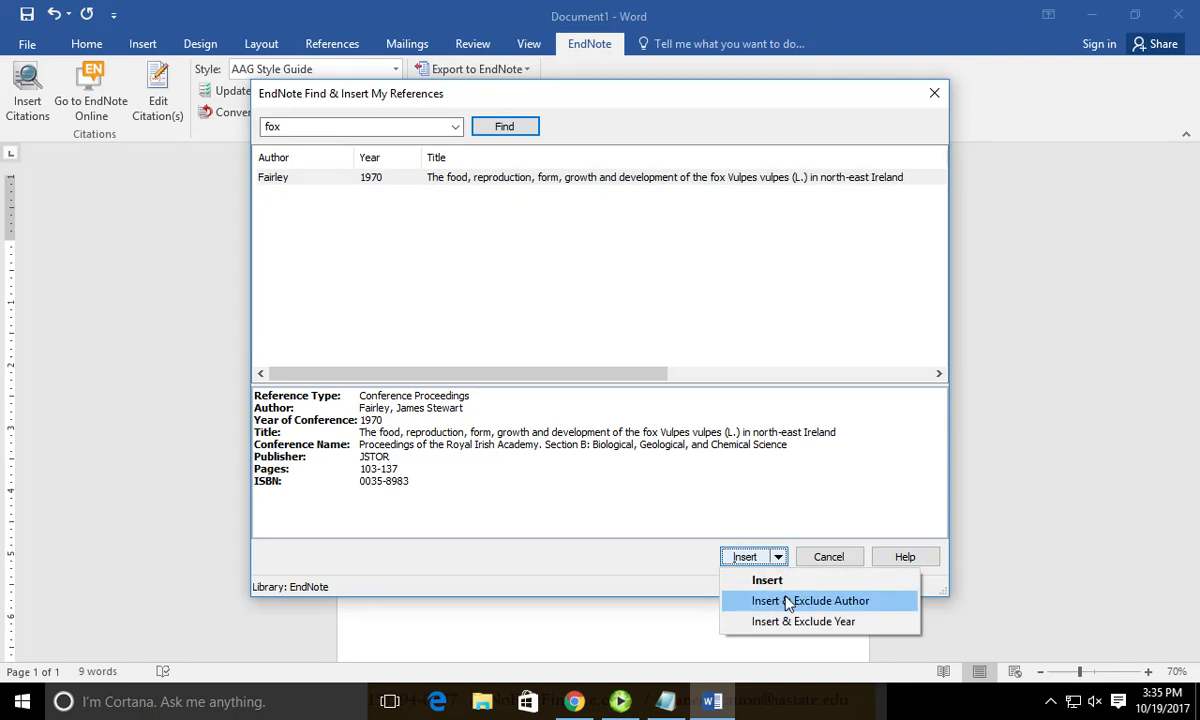
{"action": "left_click", "coordinate": [768, 580]}
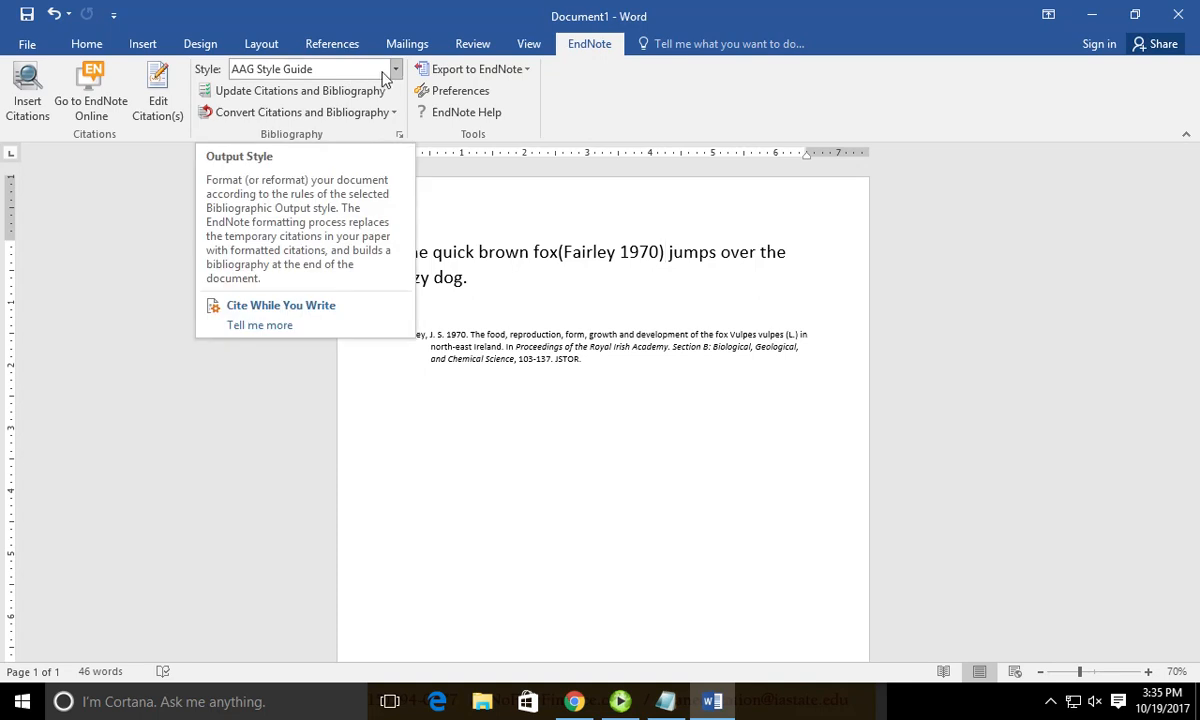
After 'lazy dog', search EndNote for 'narcolepsy' to cite the Baliellas 2016 reference.
{"action": "left_click", "coordinate": [470, 282]}
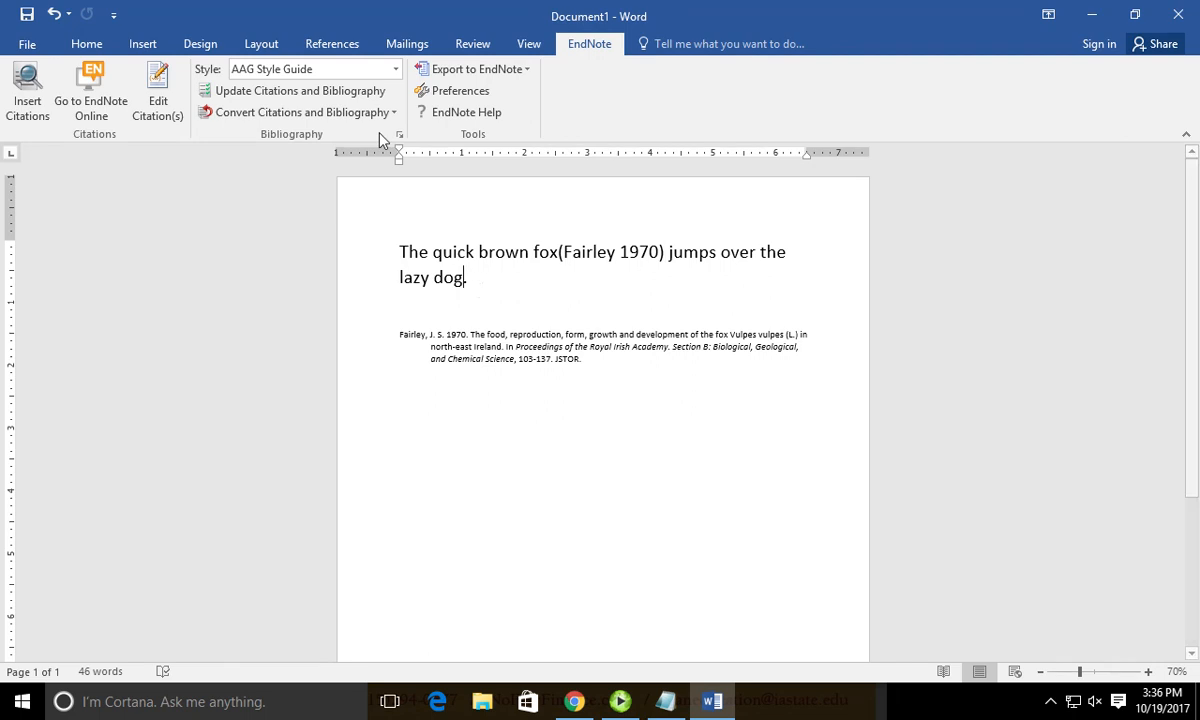
{"action": "left_click", "coordinate": [42, 113]}
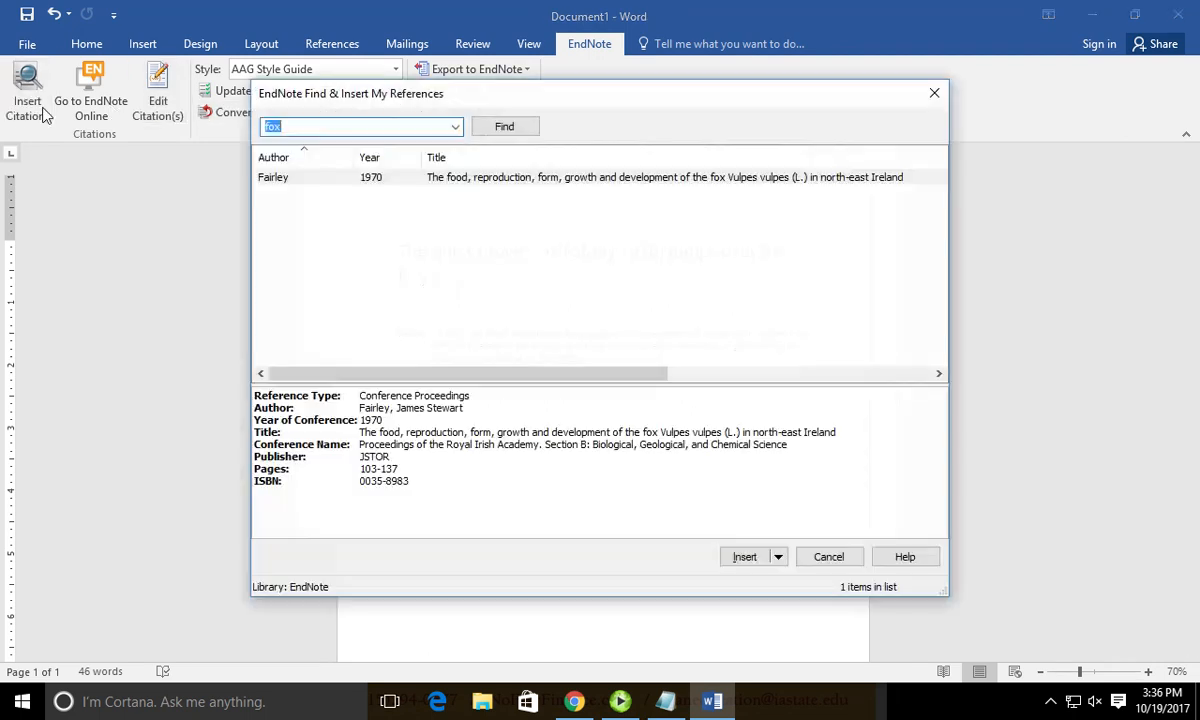
{"action": "key", "text": "BackSpace"}
{"action": "type", "text": "narcolepsy"}
{"action": "key", "text": "Return"}
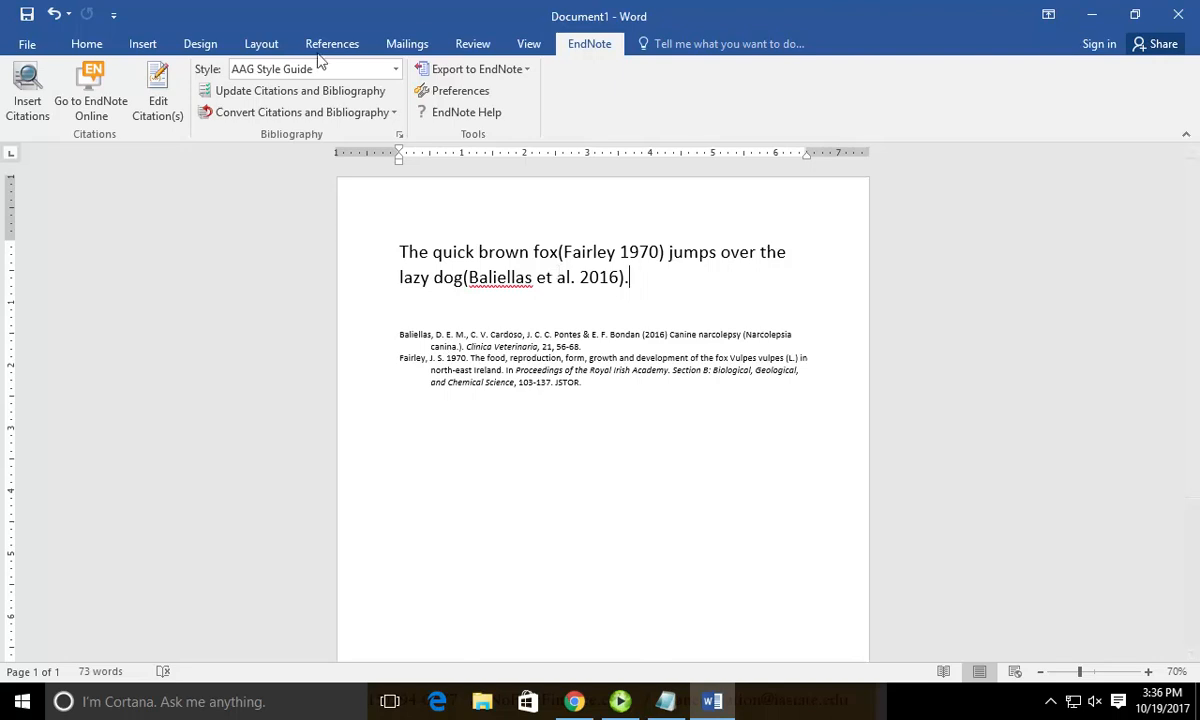
{"action": "left_click", "coordinate": [254, 70]}
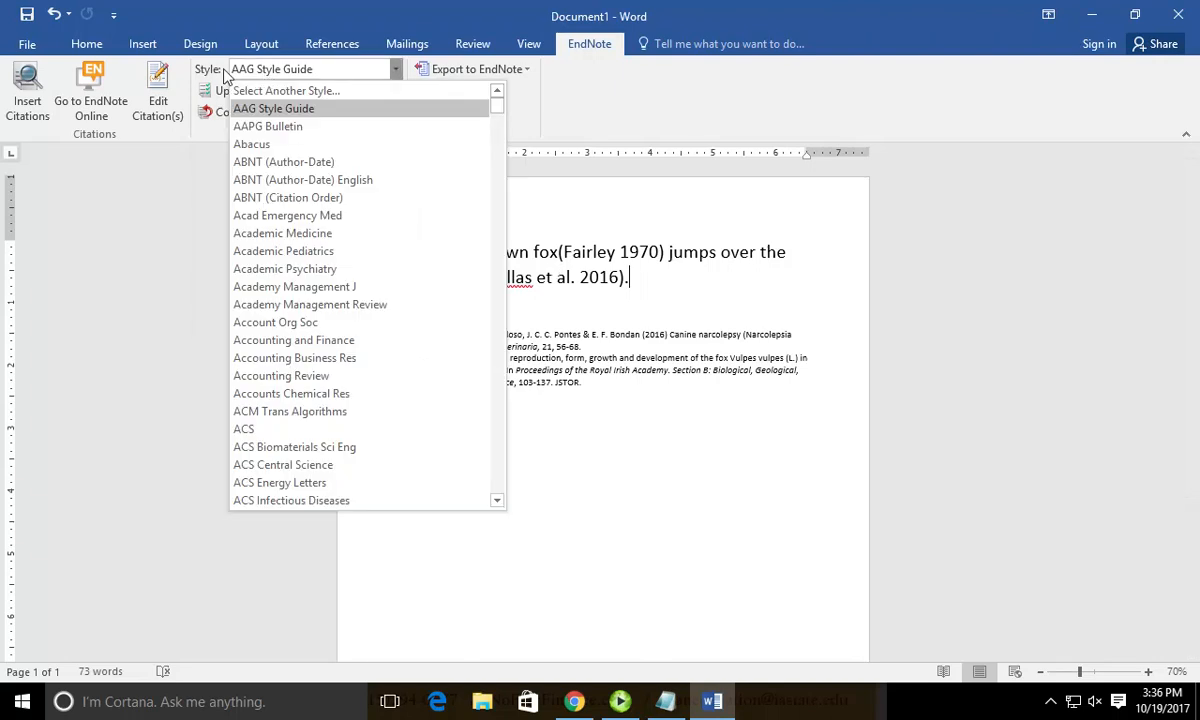
{"action": "scroll", "coordinate": [322, 180], "scroll_direction": "down", "scroll_amount": 20}
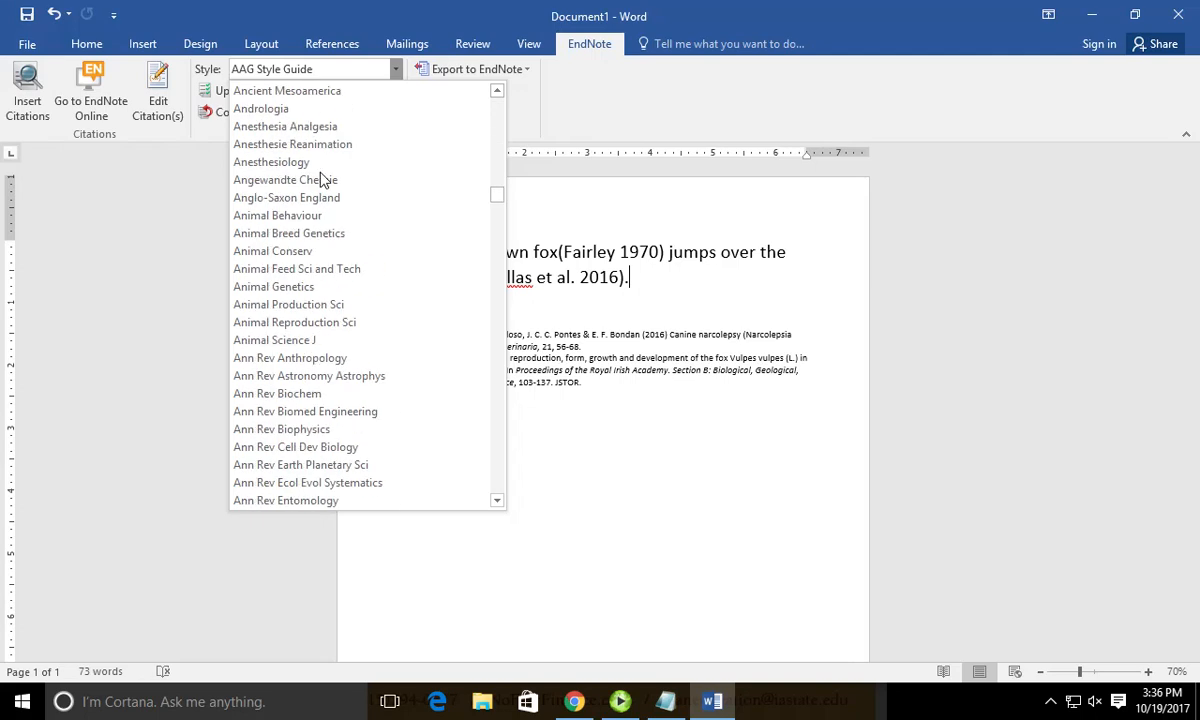
{"action": "scroll", "coordinate": [324, 190], "scroll_direction": "down", "scroll_amount": 20}
{"action": "scroll", "coordinate": [328, 207], "scroll_direction": "up", "scroll_amount": 15}
{"action": "scroll", "coordinate": [328, 207], "scroll_direction": "up", "scroll_amount": 20}
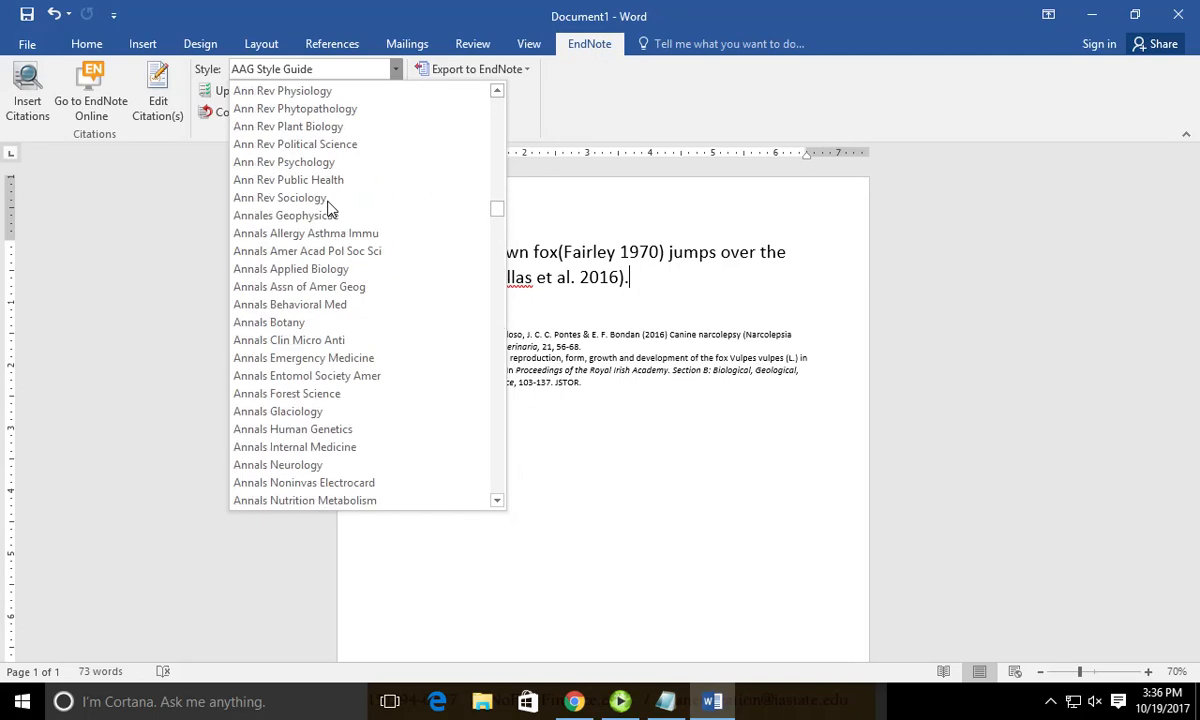
{"action": "left_click_drag", "start_coordinate": [497, 206], "coordinate": [497, 100]}
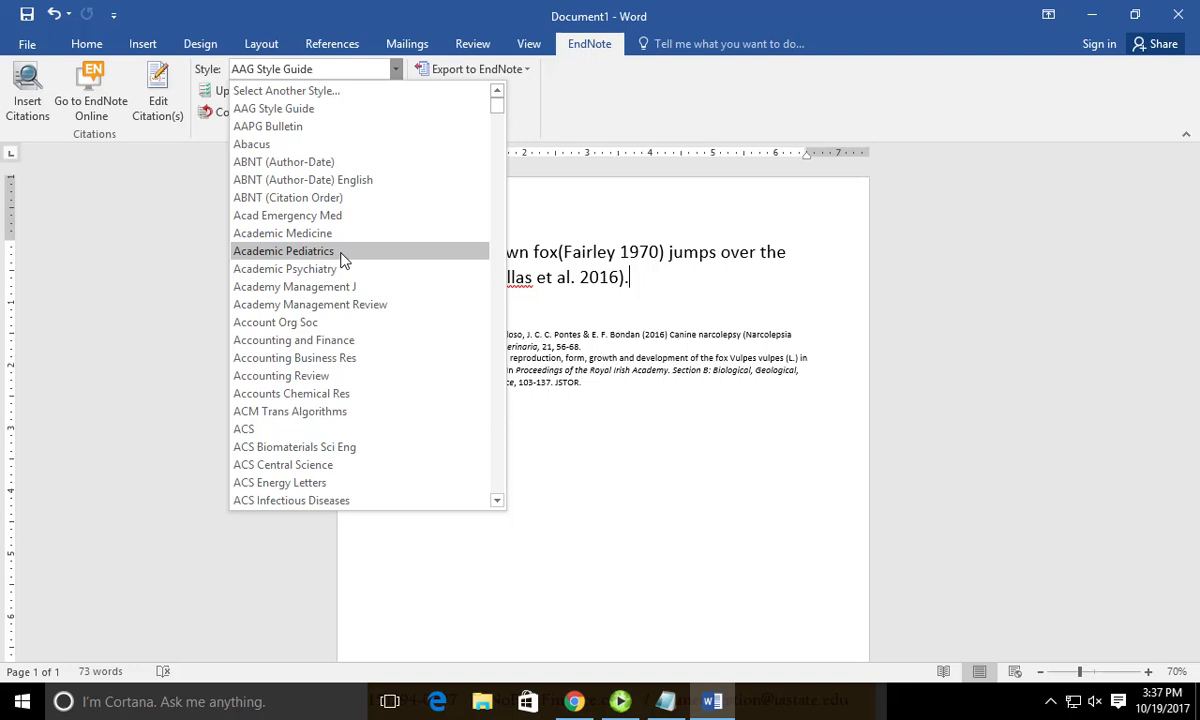
{"action": "left_click", "coordinate": [590, 260]}
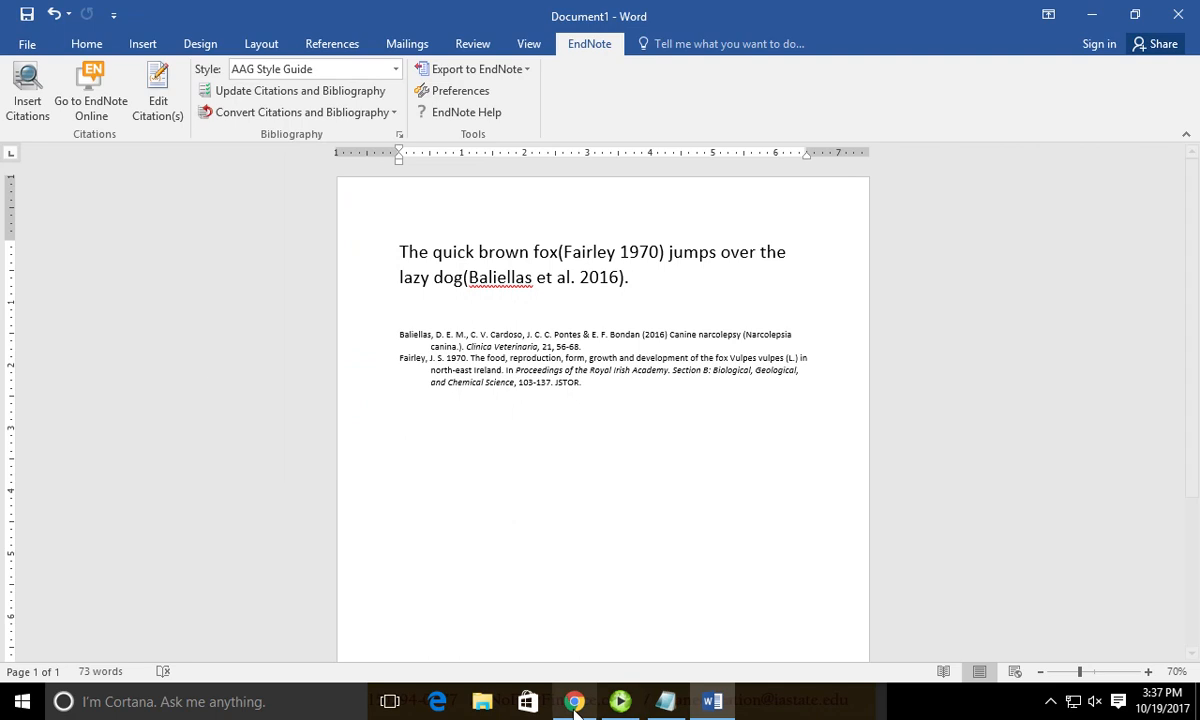
{"action": "mouse_move", "coordinate": [574, 702]}
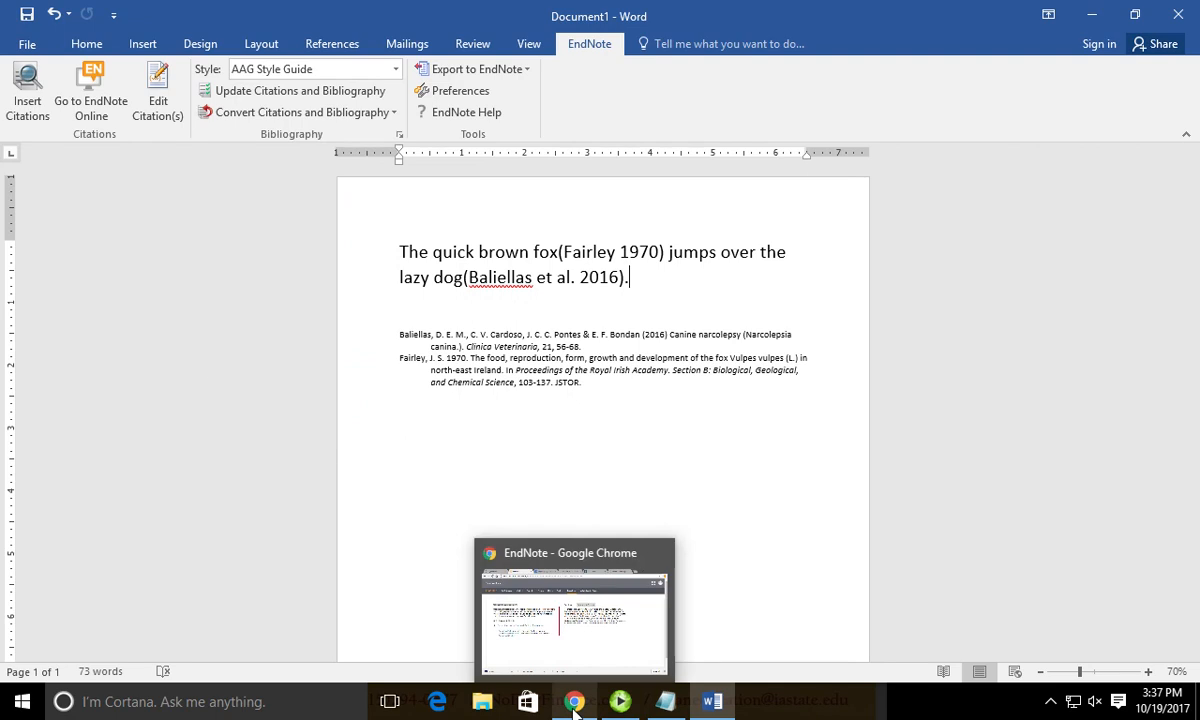
{"action": "left_click", "coordinate": [327, 70]}
{"action": "left_click", "coordinate": [455, 90]}
{"action": "left_click", "coordinate": [455, 90]}
{"action": "left_click", "coordinate": [498, 200]}
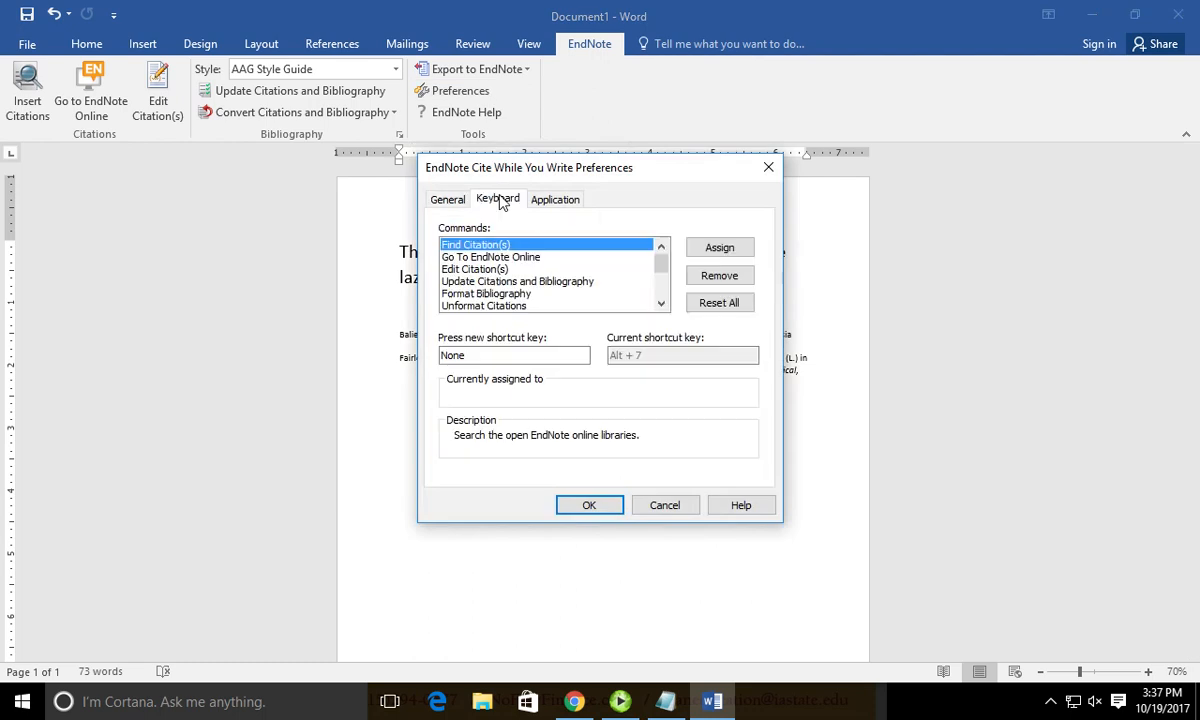
{"action": "left_click", "coordinate": [555, 199]}
{"action": "left_click", "coordinate": [664, 505]}
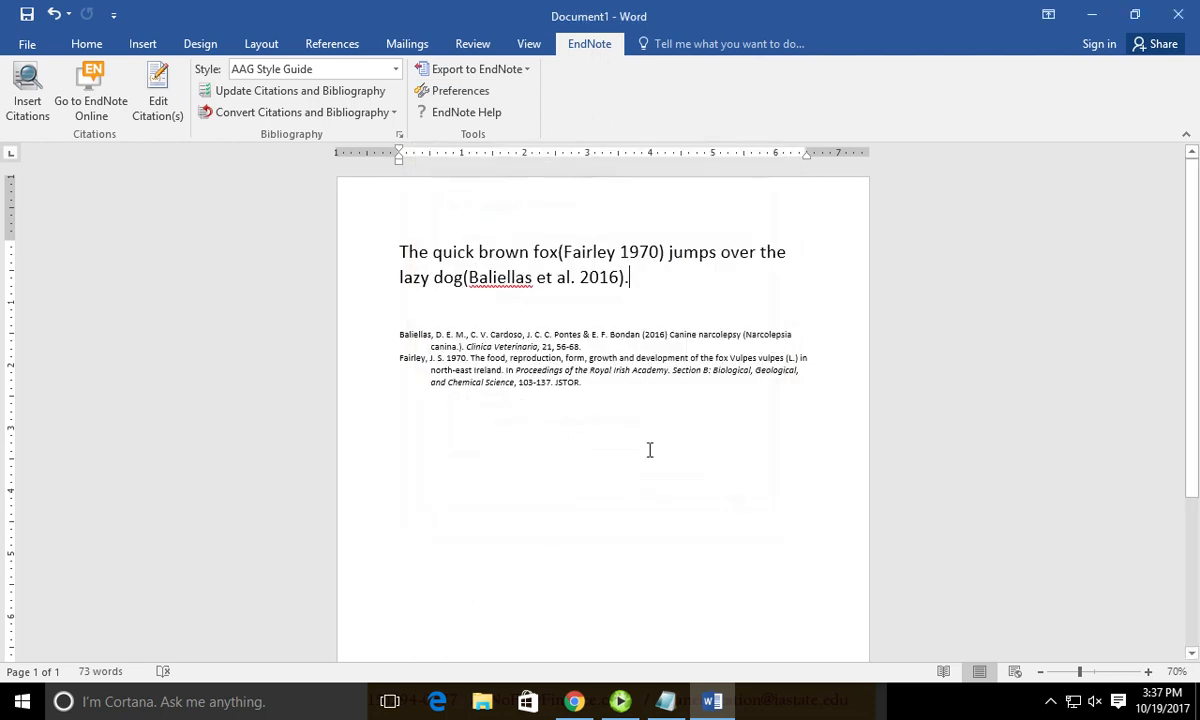
{"action": "left_click", "coordinate": [400, 137]}
{"action": "left_click", "coordinate": [682, 281]}
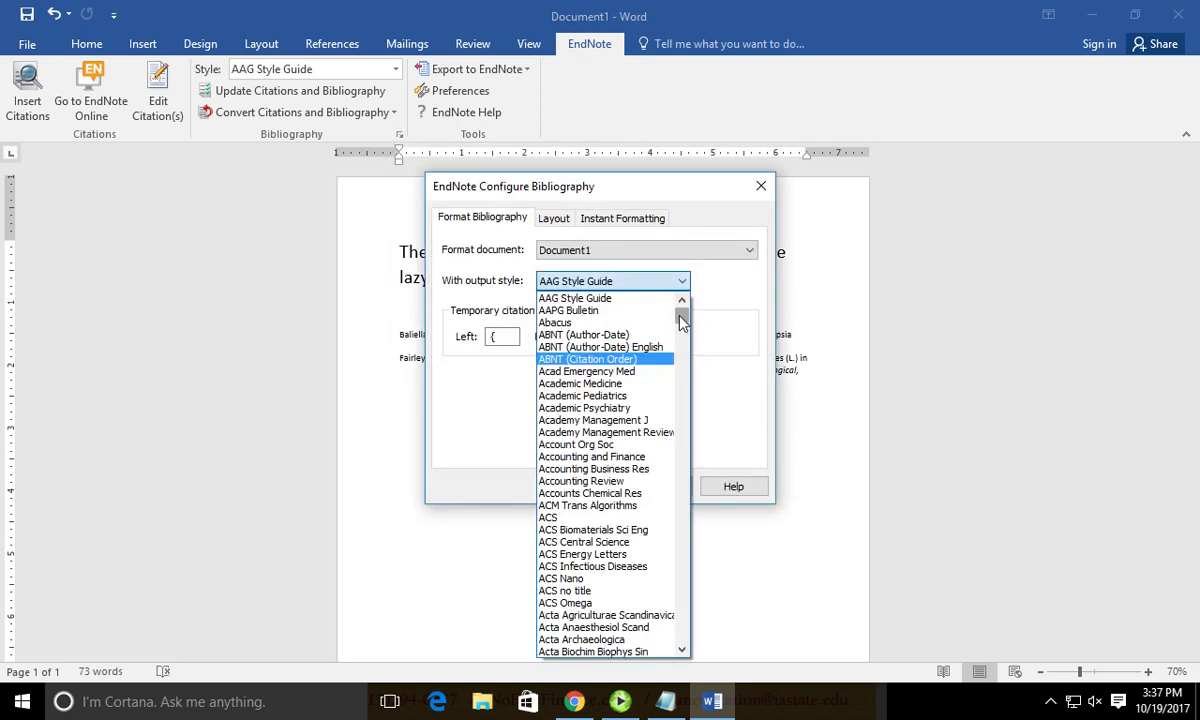
{"action": "left_click_drag", "start_coordinate": [682, 318], "coordinate": [640, 296]}
{"action": "left_click", "coordinate": [761, 186]}
{"action": "left_click", "coordinate": [761, 186]}
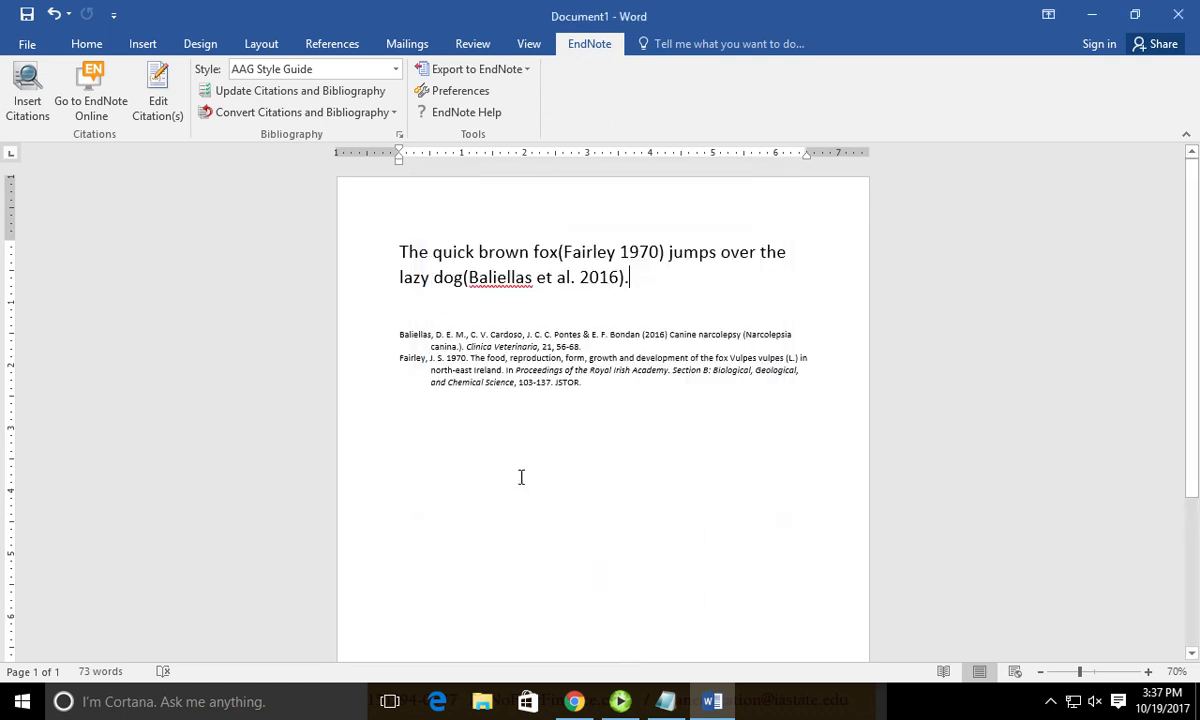
{"action": "left_click", "coordinate": [566, 699]}
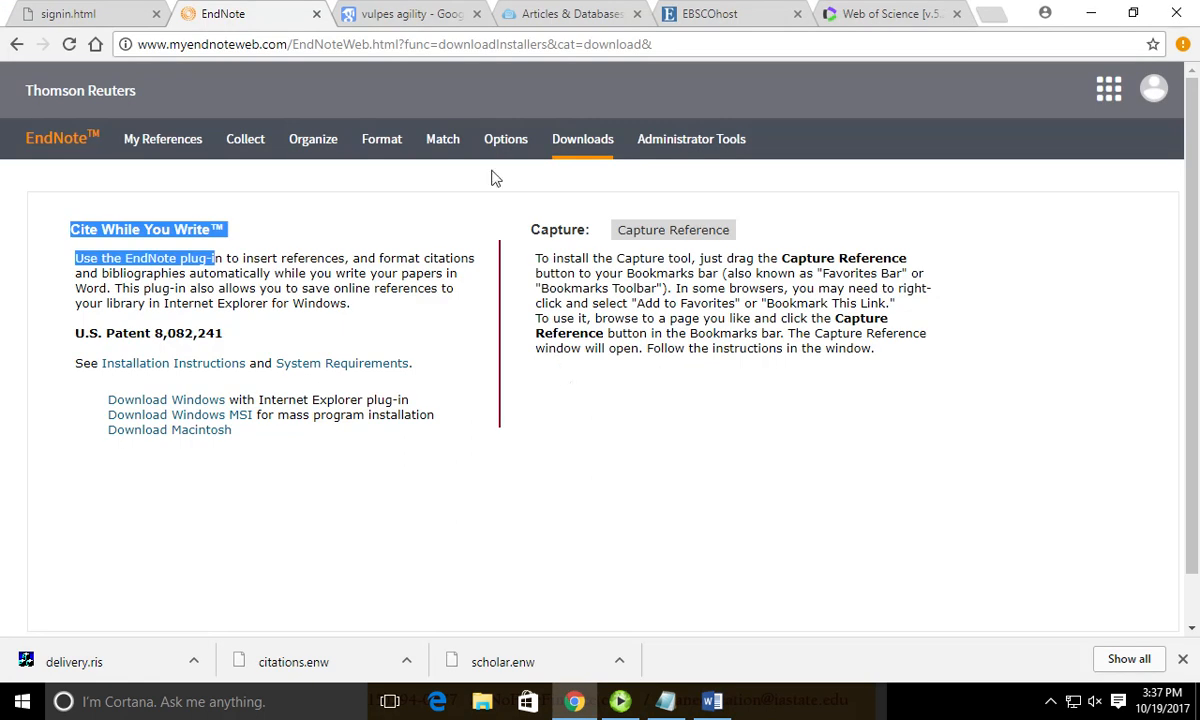
Browse the full style list on EndNote Web's Format Bibliography page, then return to Word.
{"action": "mouse_move", "coordinate": [392, 155]}
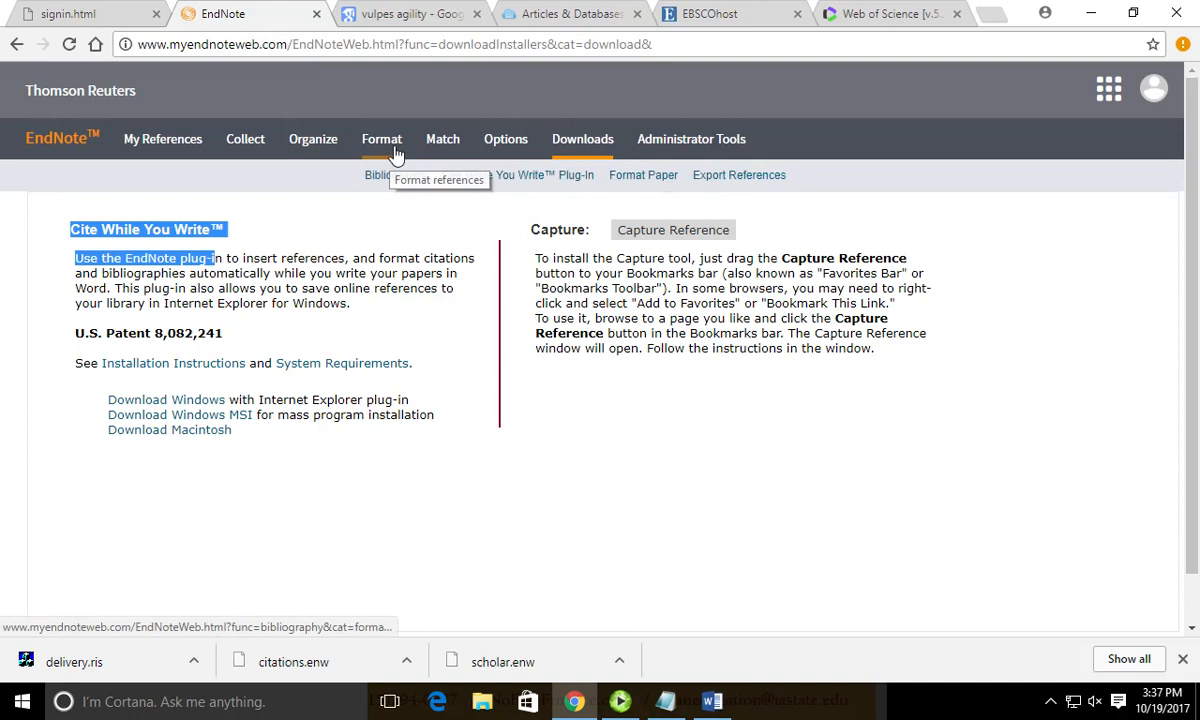
{"action": "left_click", "coordinate": [397, 178]}
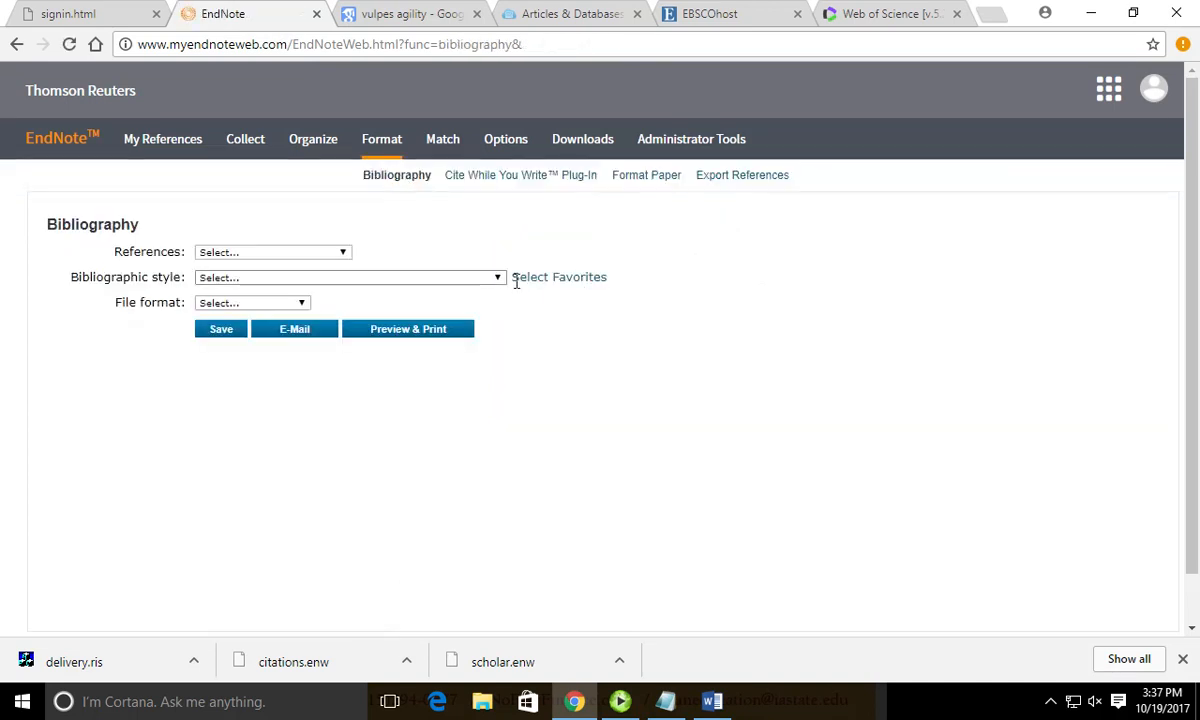
{"action": "left_click", "coordinate": [531, 284]}
{"action": "scroll", "coordinate": [632, 330], "scroll_direction": "down", "scroll_amount": 5}
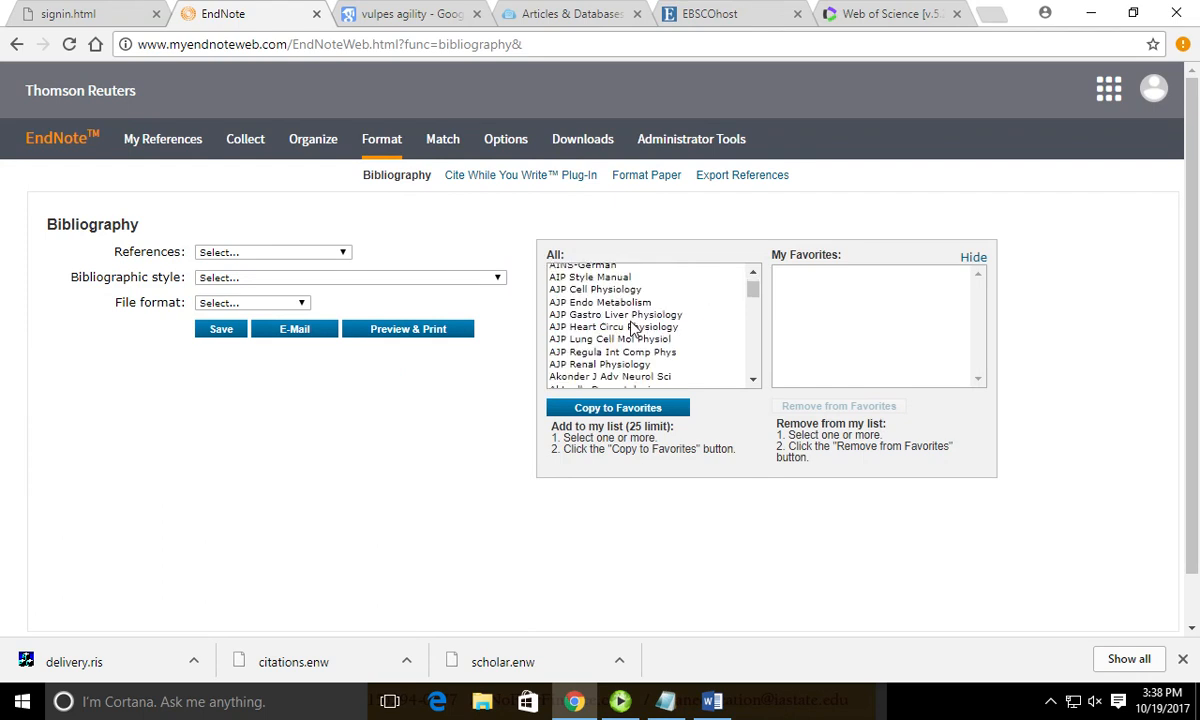
{"action": "scroll", "coordinate": [632, 330], "scroll_direction": "down", "scroll_amount": 10}
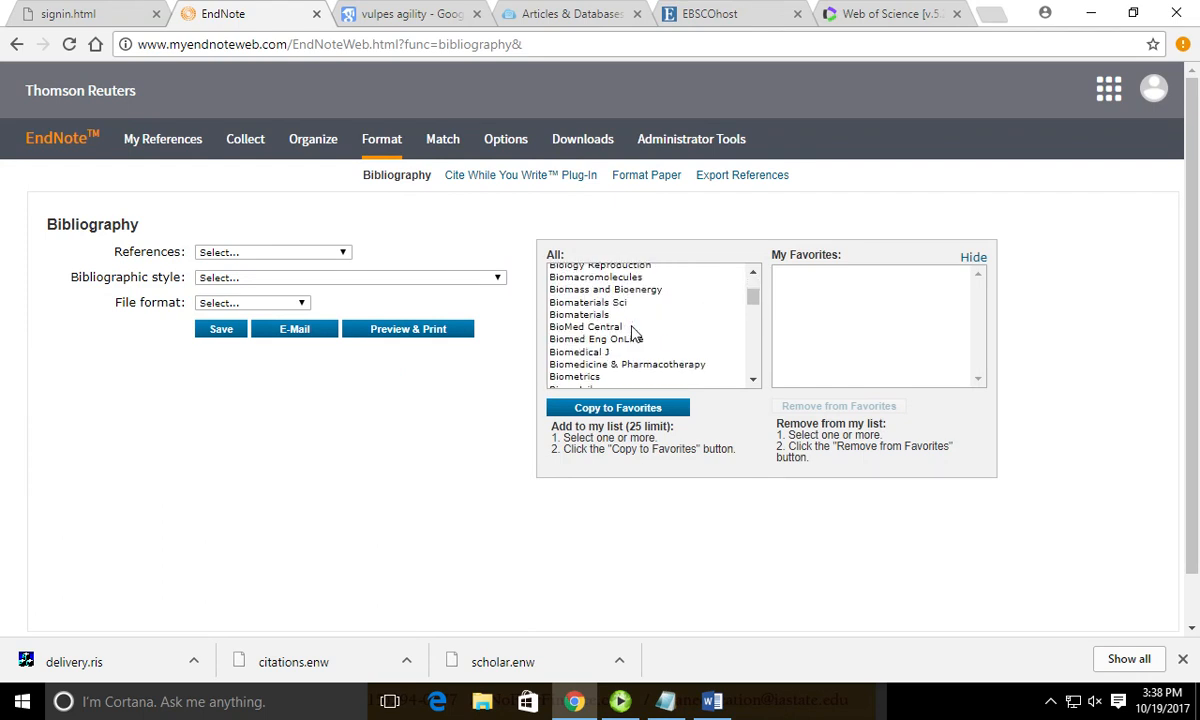
{"action": "left_click", "coordinate": [970, 258]}
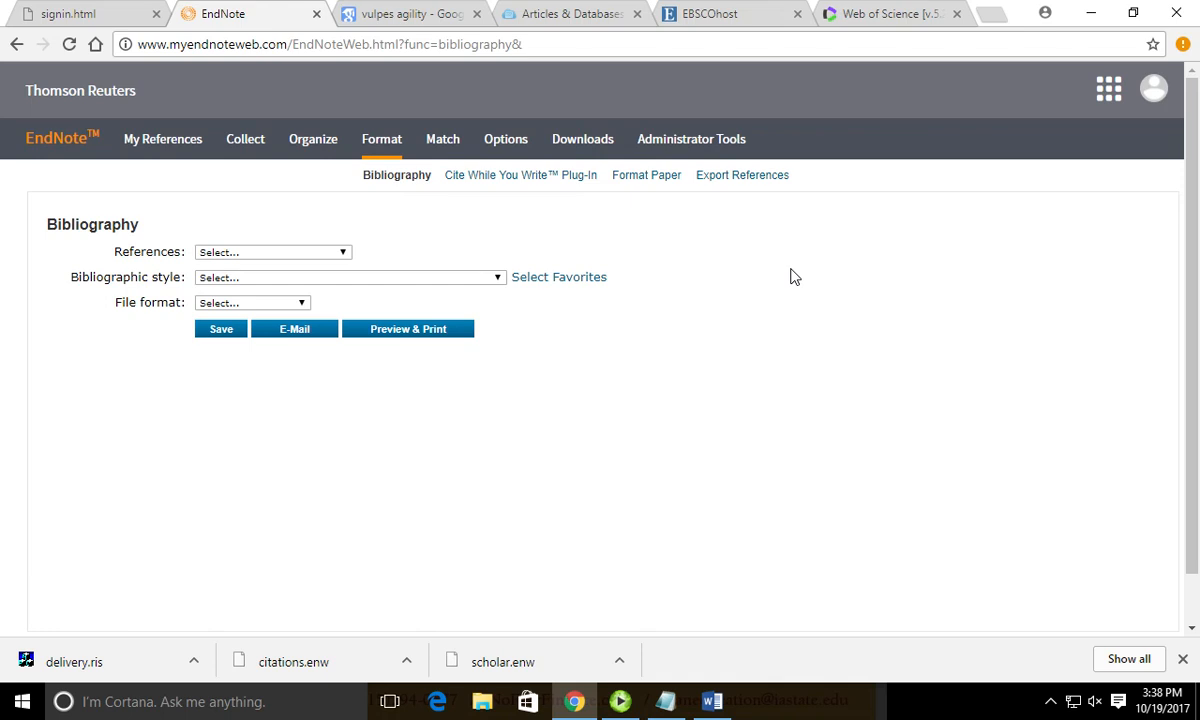
{"action": "left_click", "coordinate": [711, 701]}
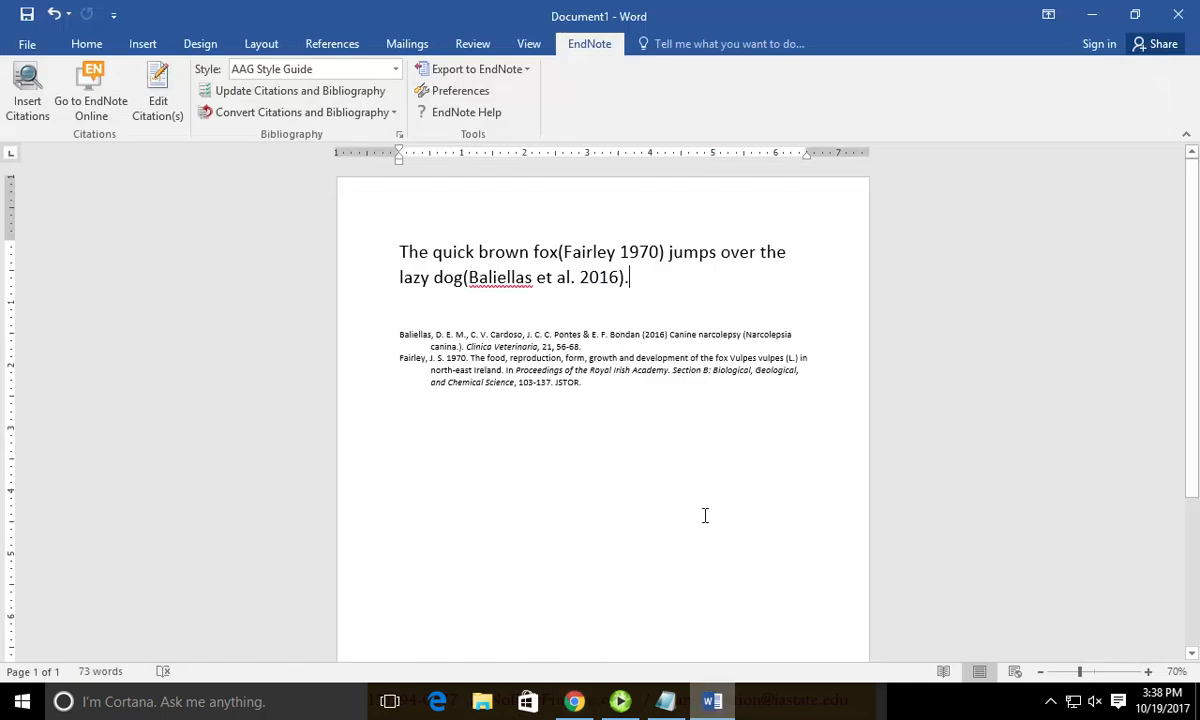
{"action": "left_click", "coordinate": [462, 92]}
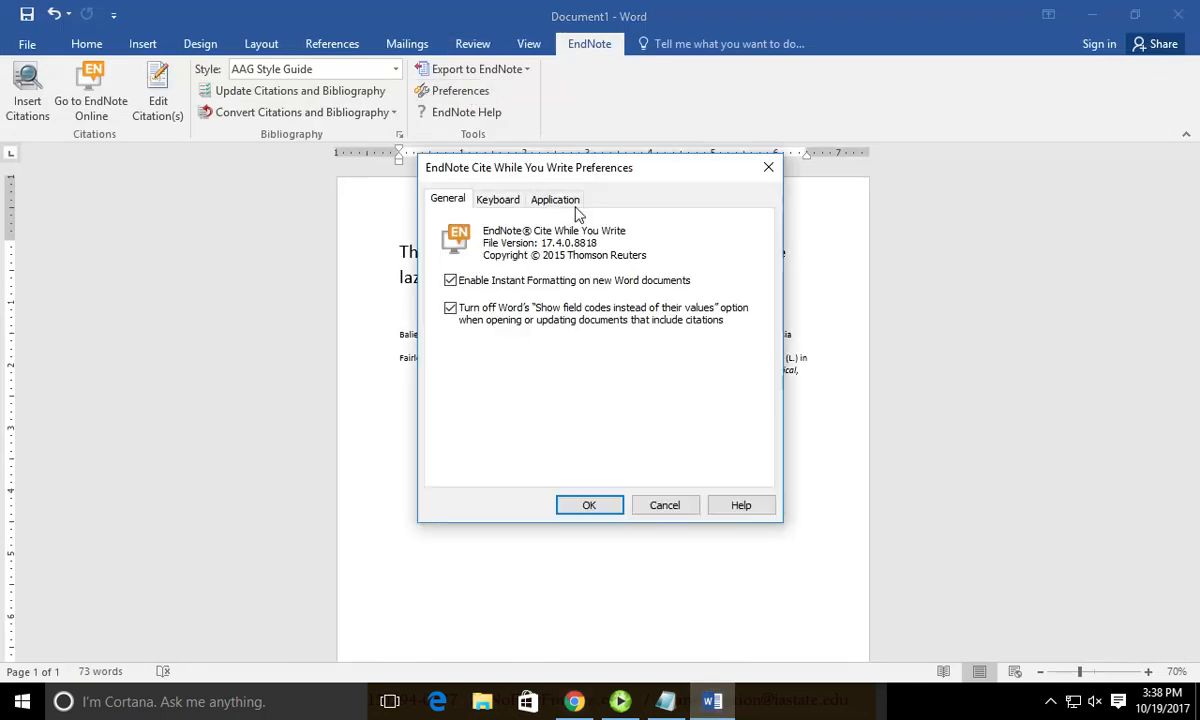
{"action": "left_click", "coordinate": [562, 200]}
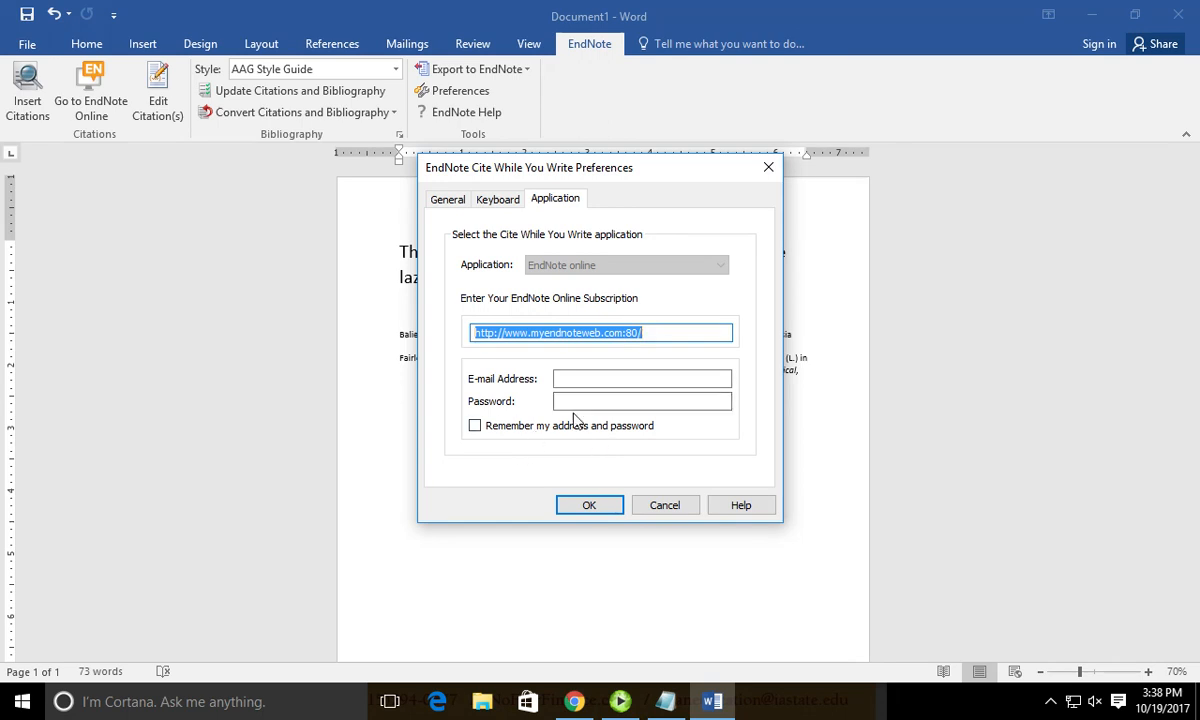
{"action": "left_click", "coordinate": [656, 504]}
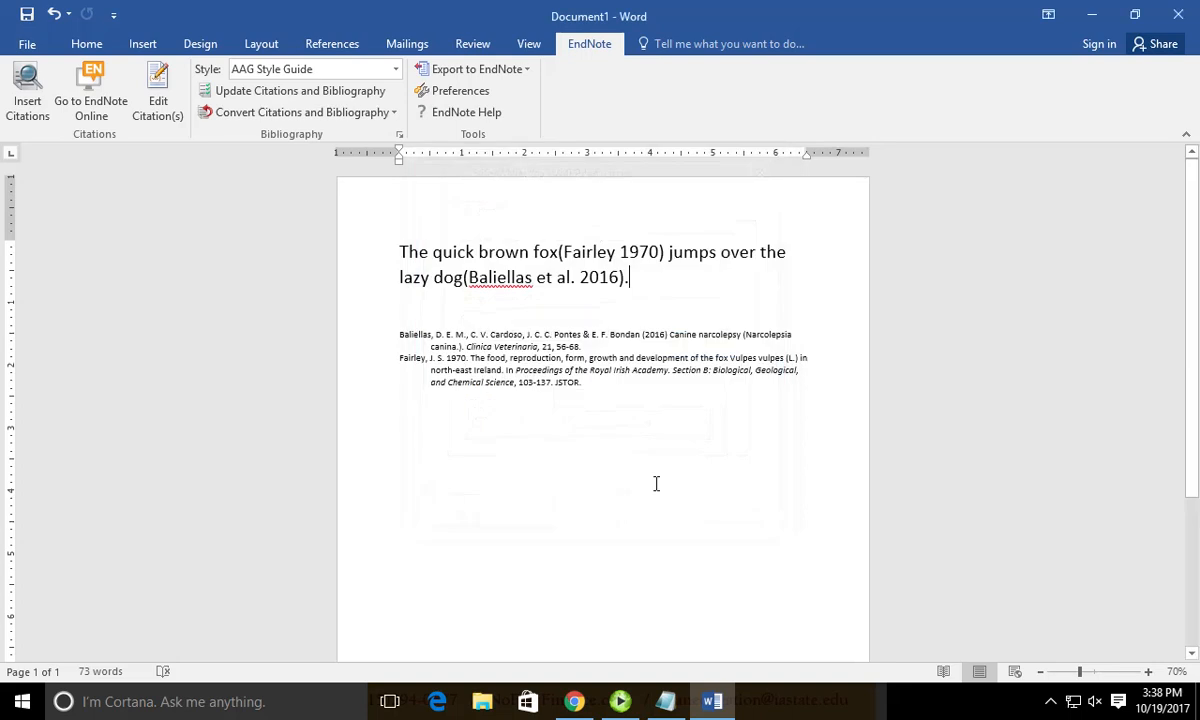
{"action": "left_click", "coordinate": [397, 70]}
Reformat the Word citations and bibliography in the IEEE output style, then switch to EndNote Web.
{"action": "left_click", "coordinate": [392, 72]}
{"action": "left_click", "coordinate": [399, 135]}
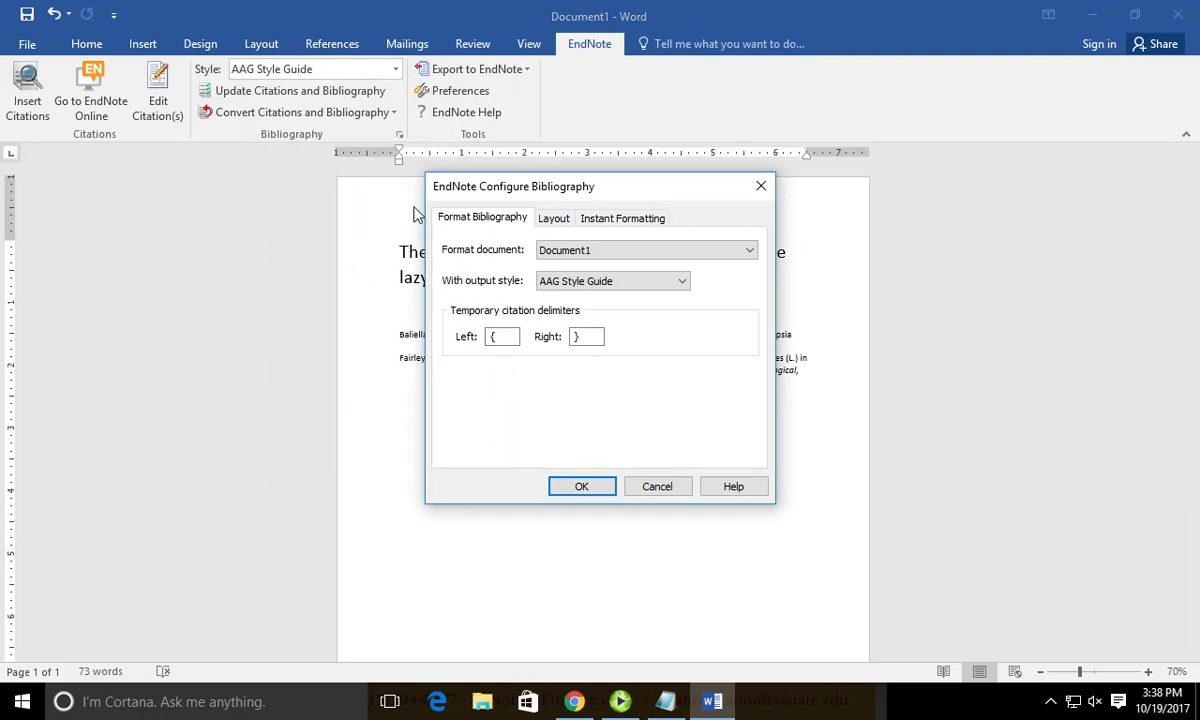
{"action": "left_click", "coordinate": [590, 289]}
{"action": "scroll", "coordinate": [600, 418], "scroll_direction": "down", "scroll_amount": 10}
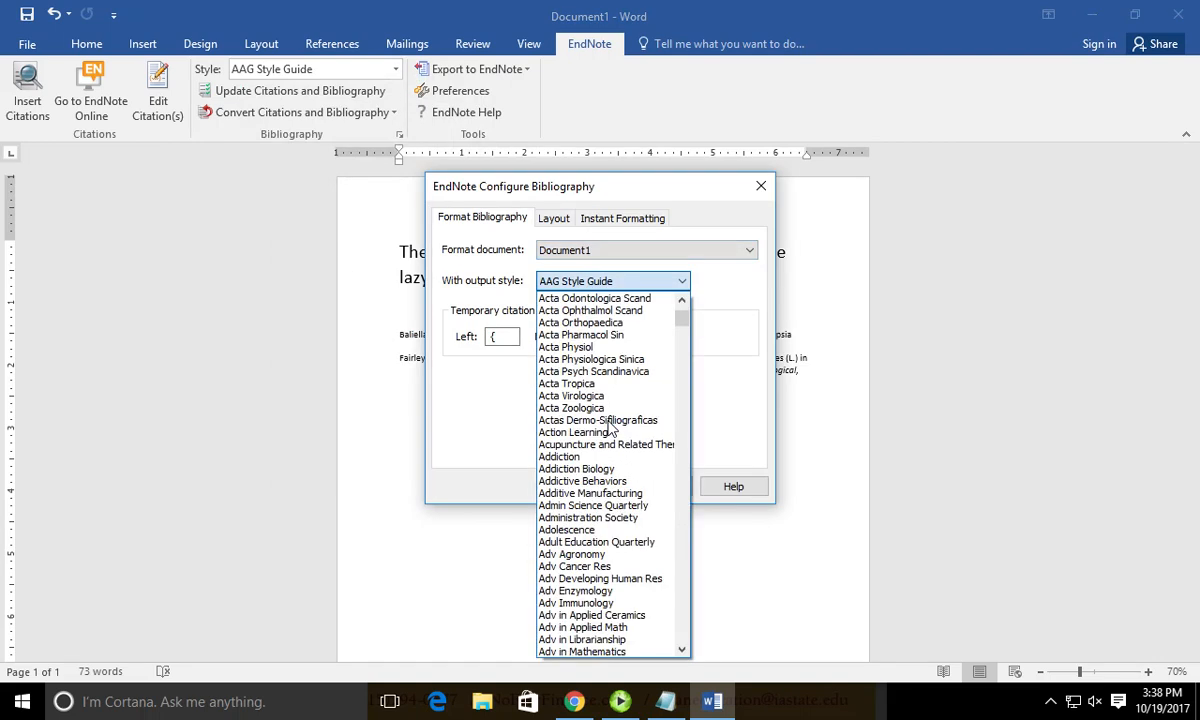
{"action": "left_click", "coordinate": [610, 422]}
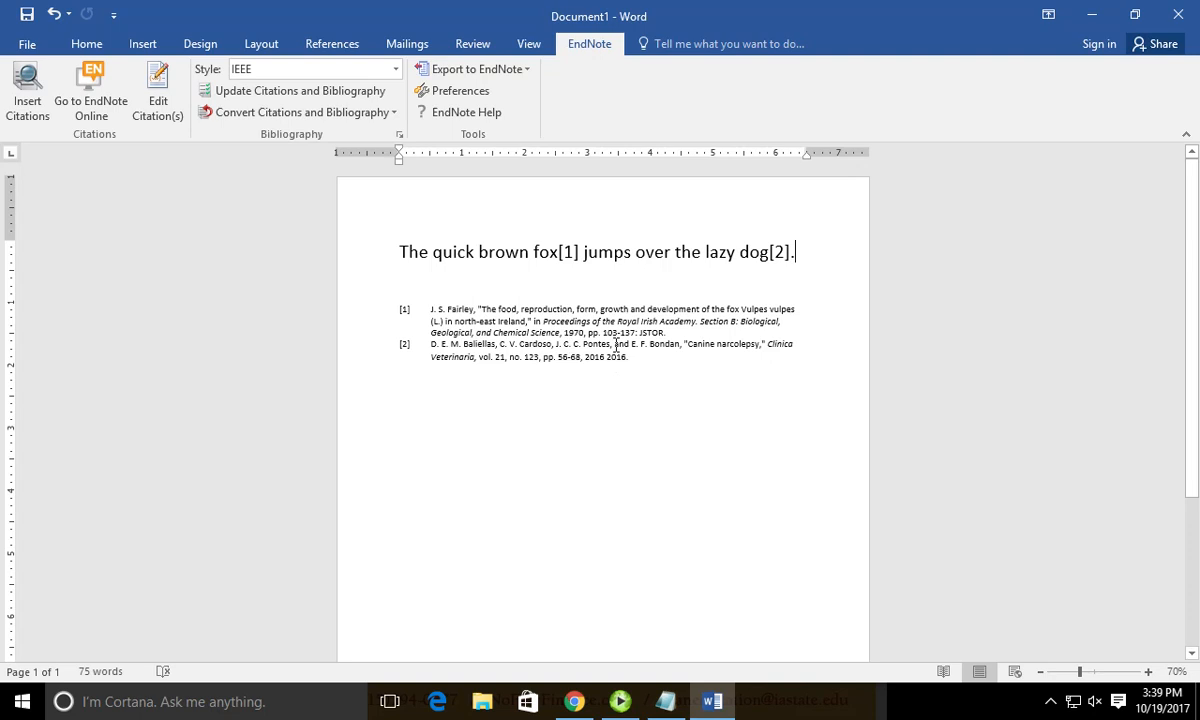
{"action": "left_click", "coordinate": [619, 327]}
{"action": "left_click", "coordinate": [574, 701]}
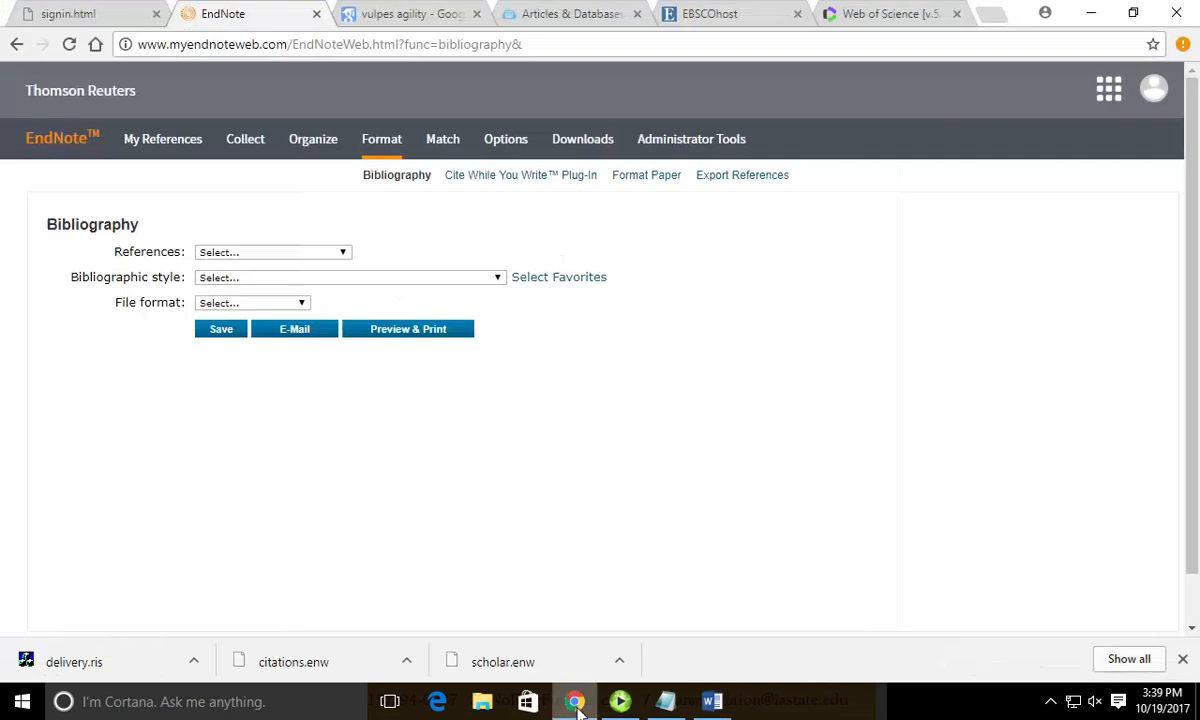
Change the Canine narcolepsy reference's first author from Baliellas to Baliella and save it.
{"action": "left_click", "coordinate": [165, 146]}
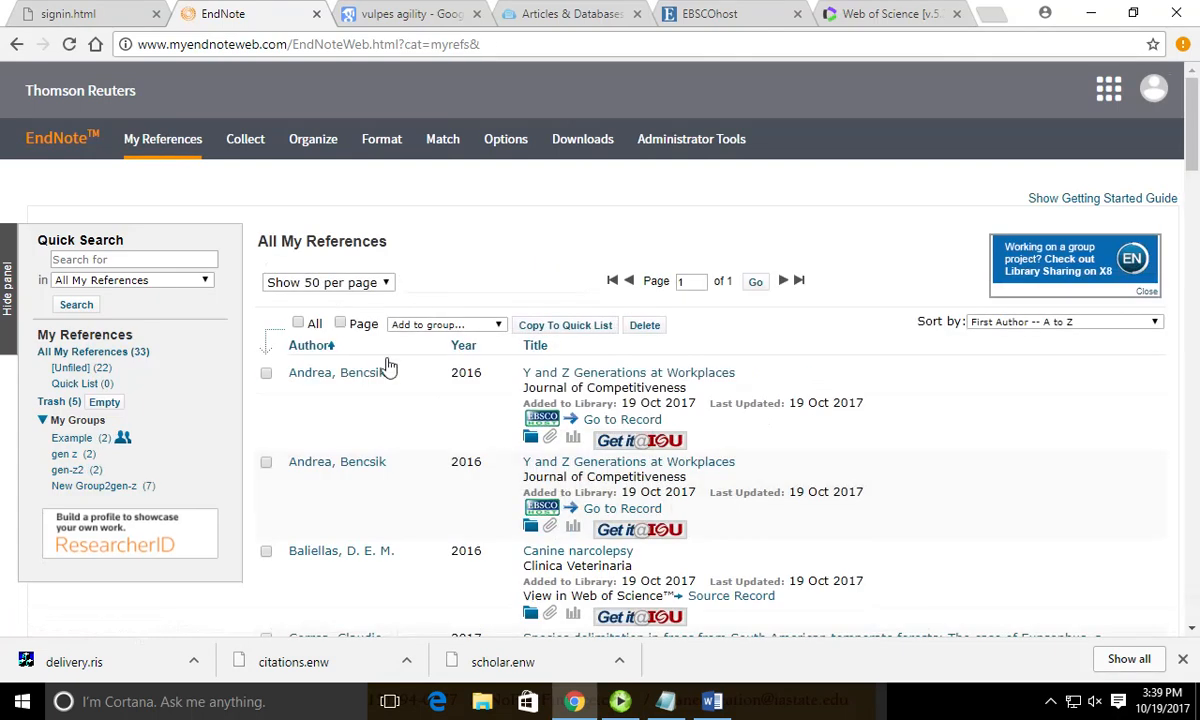
{"action": "scroll", "coordinate": [830, 480], "scroll_direction": "down", "scroll_amount": 3}
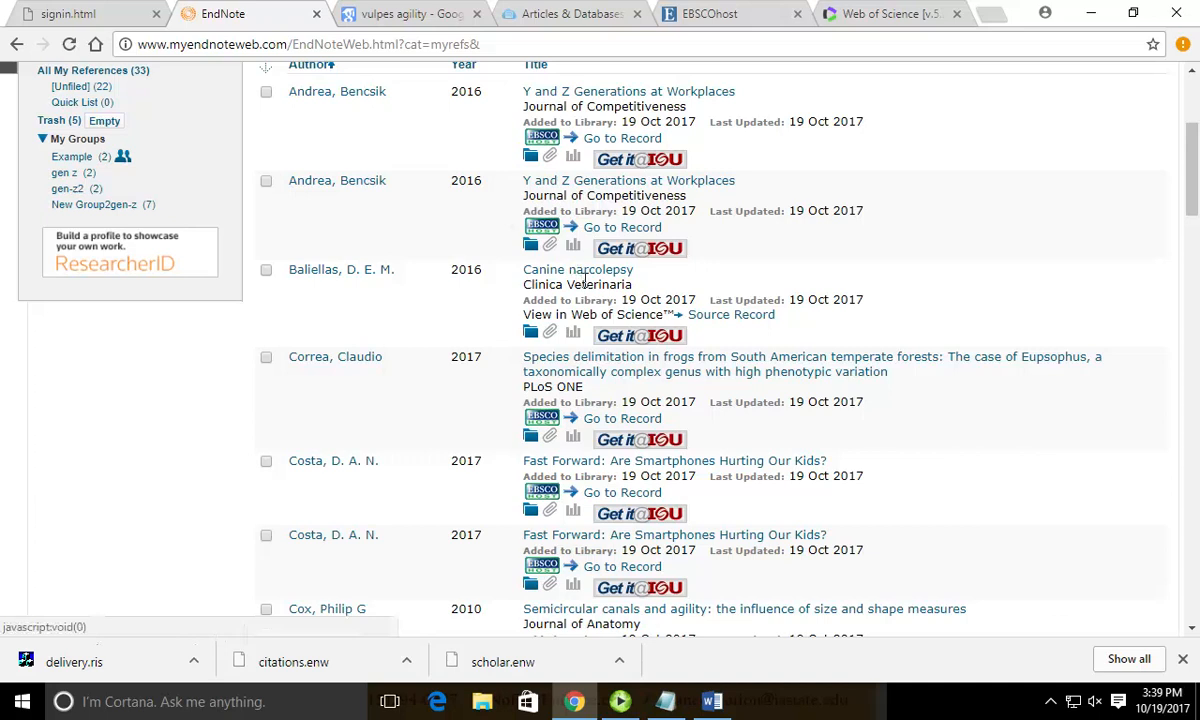
{"action": "left_click", "coordinate": [550, 270]}
{"action": "scroll", "coordinate": [584, 286], "scroll_direction": "up", "scroll_amount": 3}
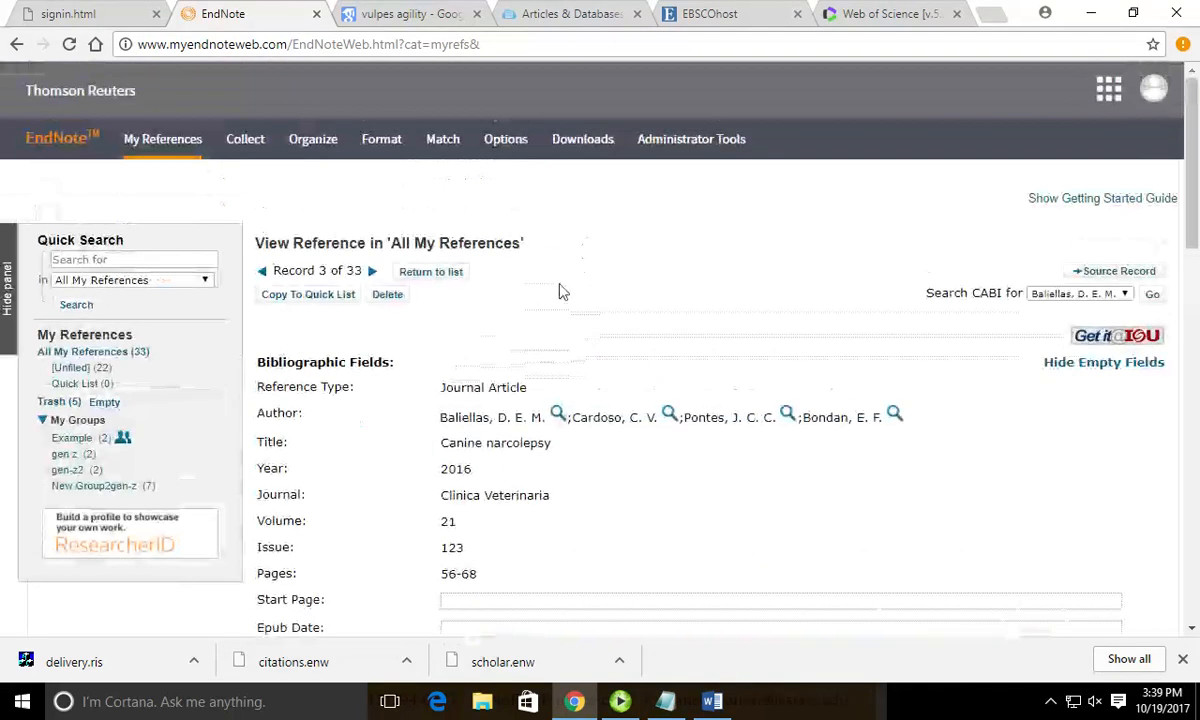
{"action": "left_click", "coordinate": [490, 418]}
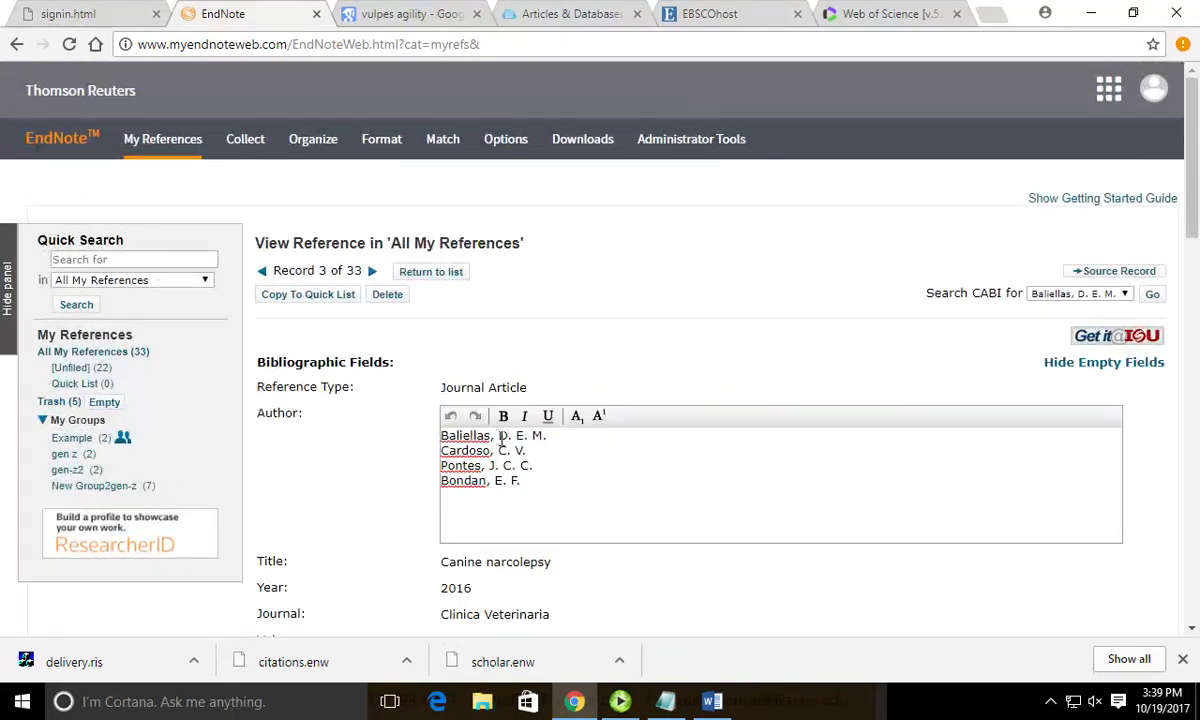
{"action": "left_click", "coordinate": [497, 440]}
{"action": "key", "text": "BackSpace"}
{"action": "left_click", "coordinate": [606, 363]}
{"action": "scroll", "coordinate": [924, 100], "scroll_direction": "down", "scroll_amount": 3}
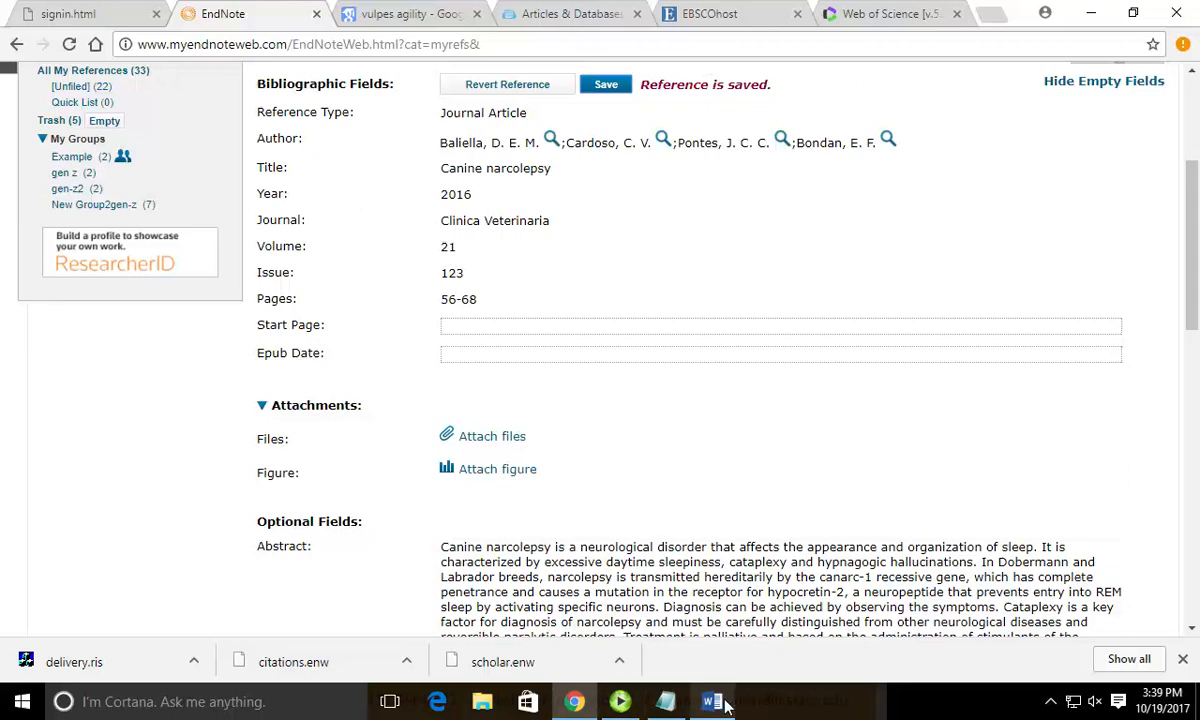
{"action": "left_click", "coordinate": [724, 704]}
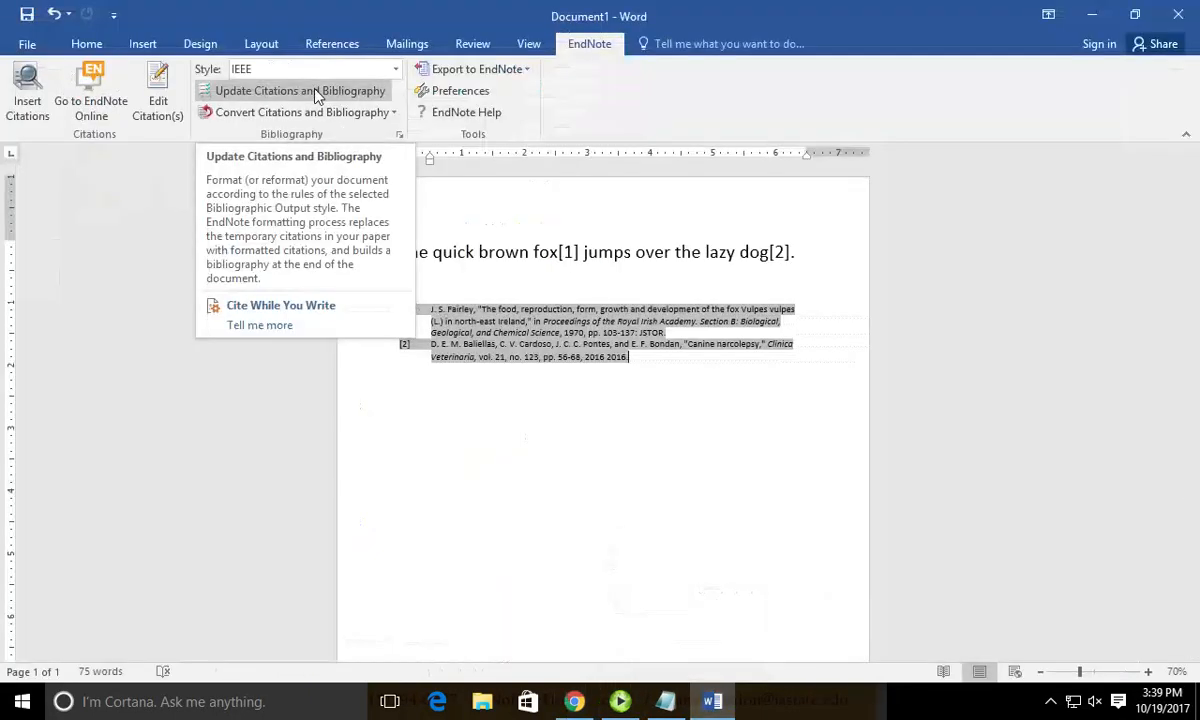
Update the Word citations and bibliography from the edited EndNote library.
{"action": "left_click", "coordinate": [223, 98]}
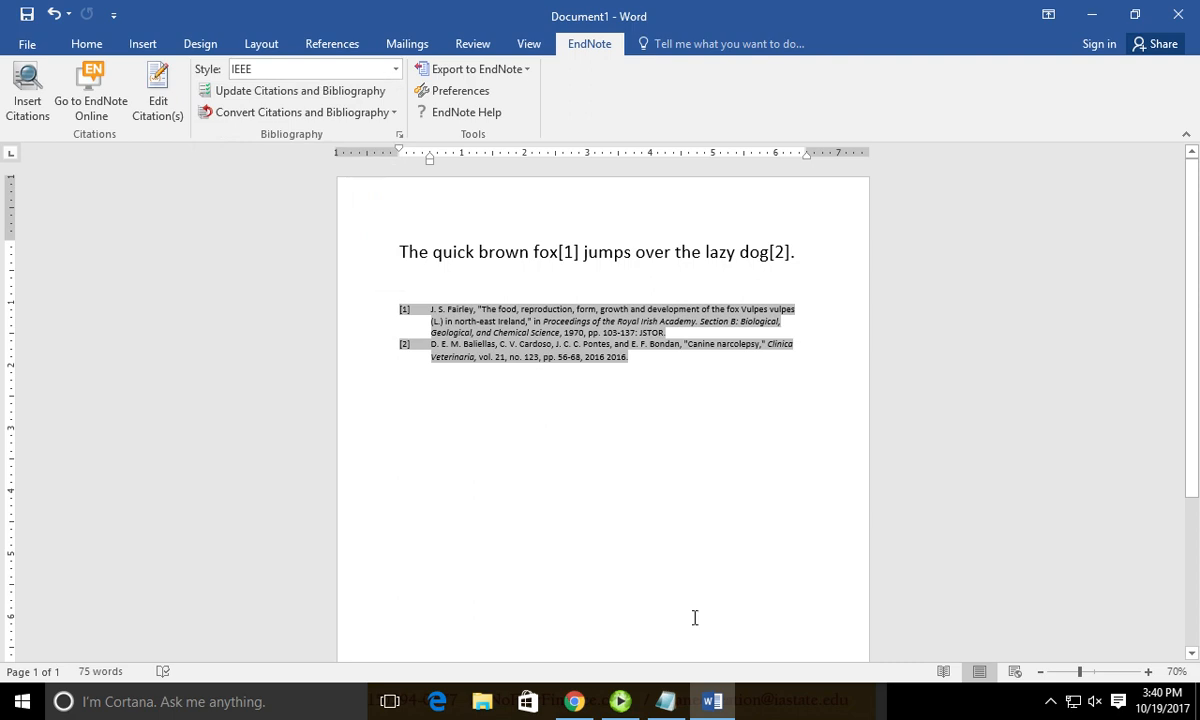
{"action": "left_click", "coordinate": [712, 702]}
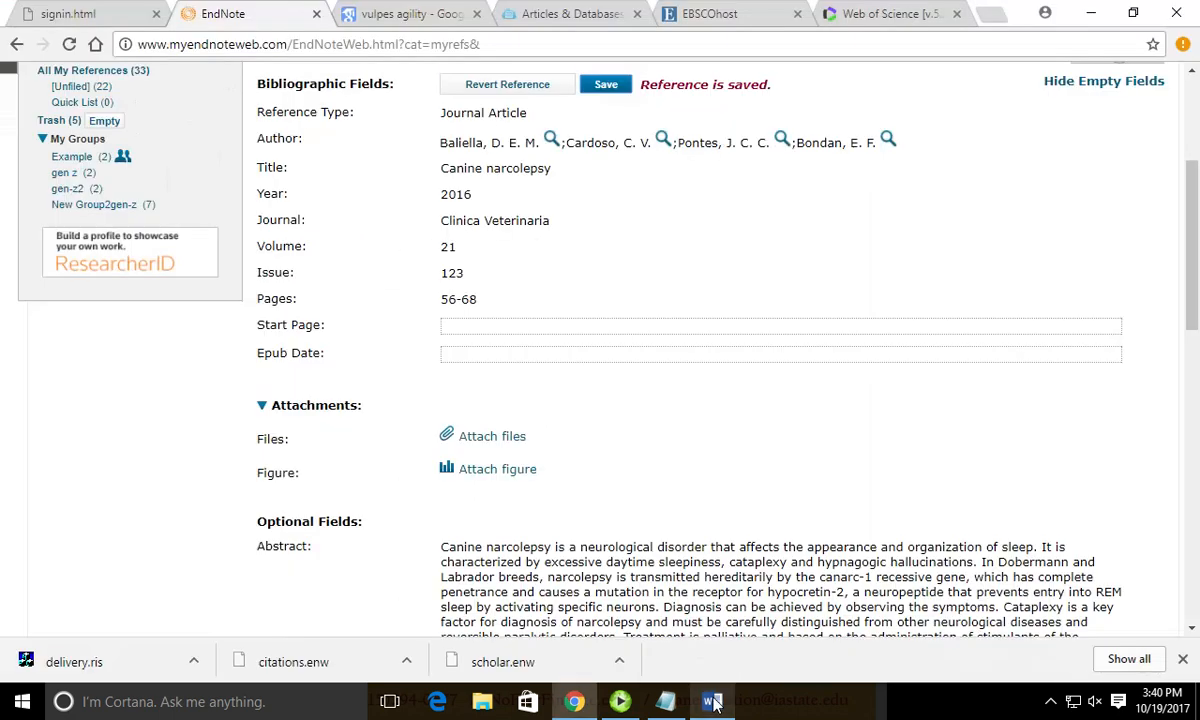
{"action": "left_click", "coordinate": [713, 702]}
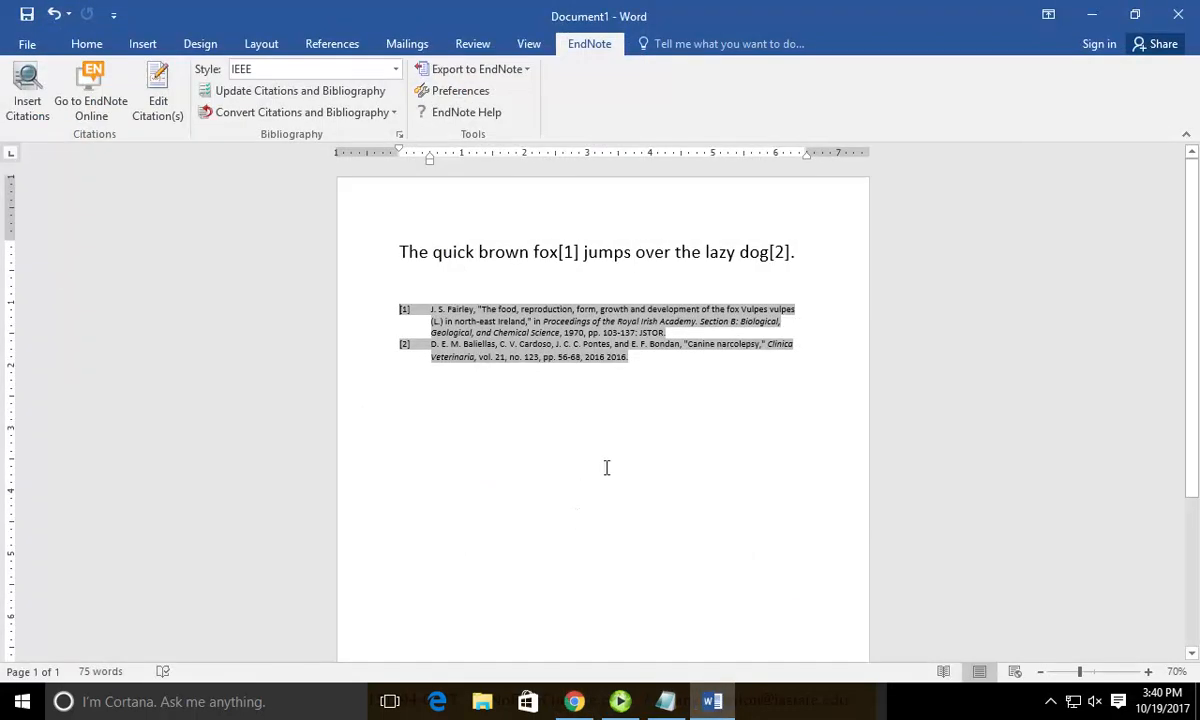
Show the EndNote citation Style list, with IEEE as the current style.
{"action": "left_click", "coordinate": [326, 277]}
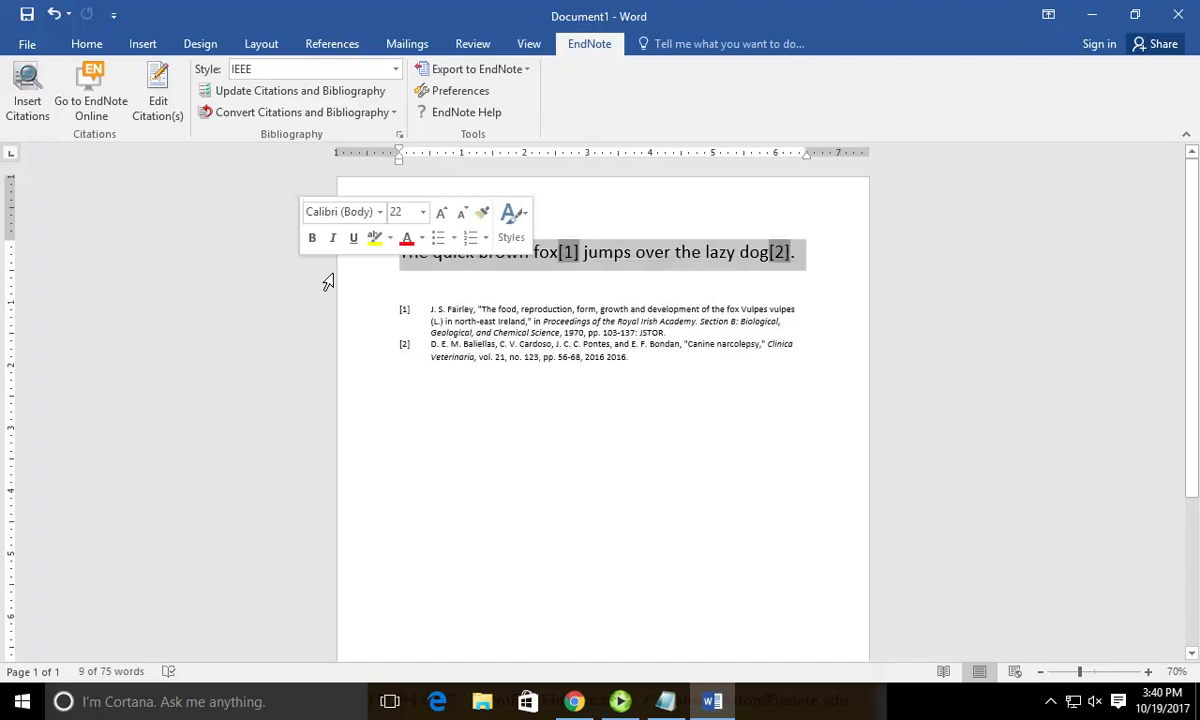
{"action": "left_click", "coordinate": [477, 372]}
{"action": "left_click", "coordinate": [657, 384]}
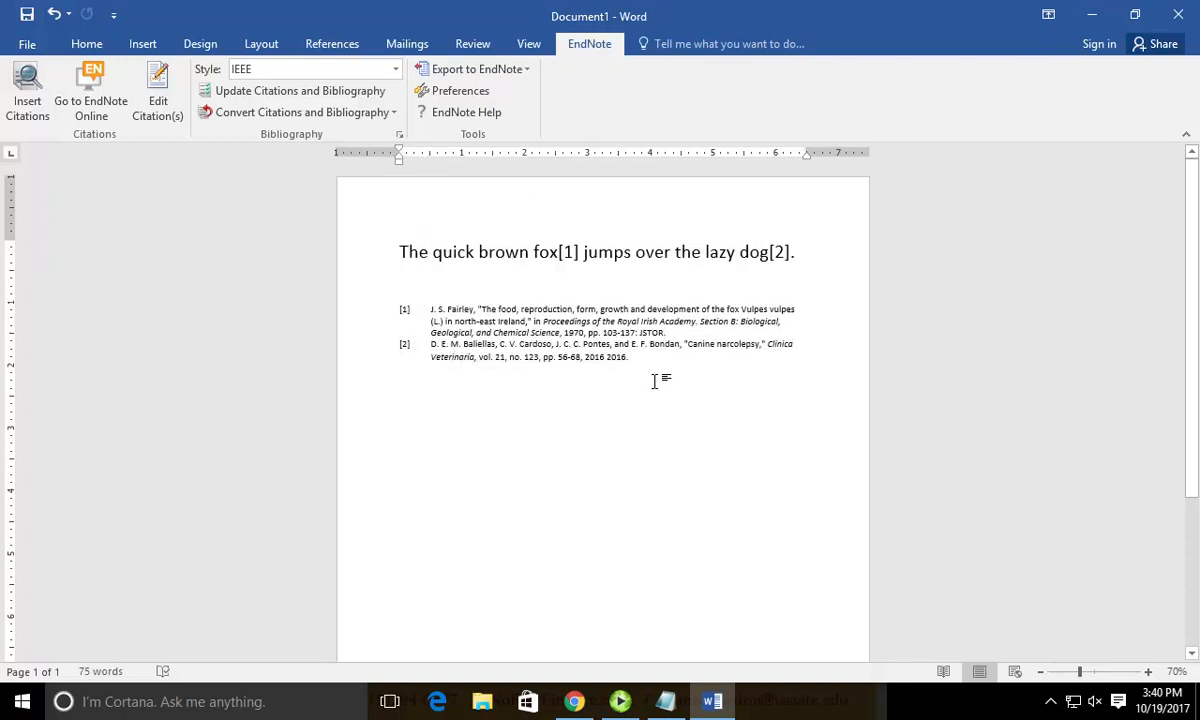
{"action": "left_click", "coordinate": [290, 72]}
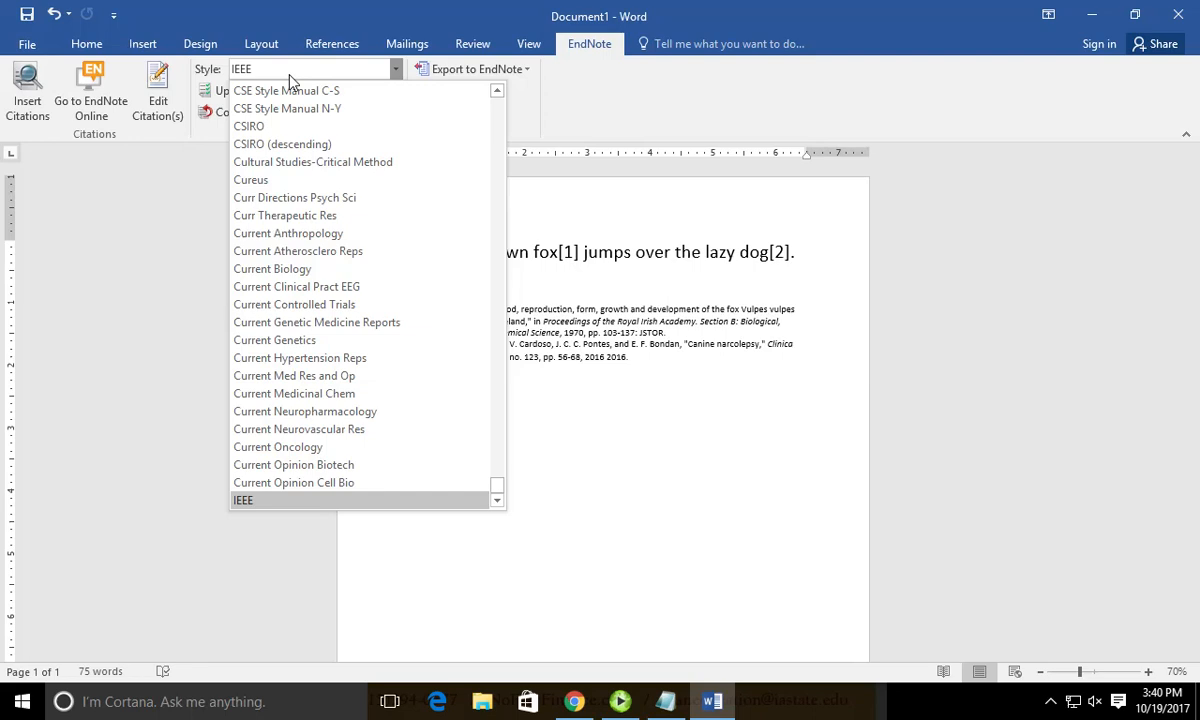
Close the Style list keeping IEEE and click back into the cited sentence.
{"action": "left_click", "coordinate": [290, 76]}
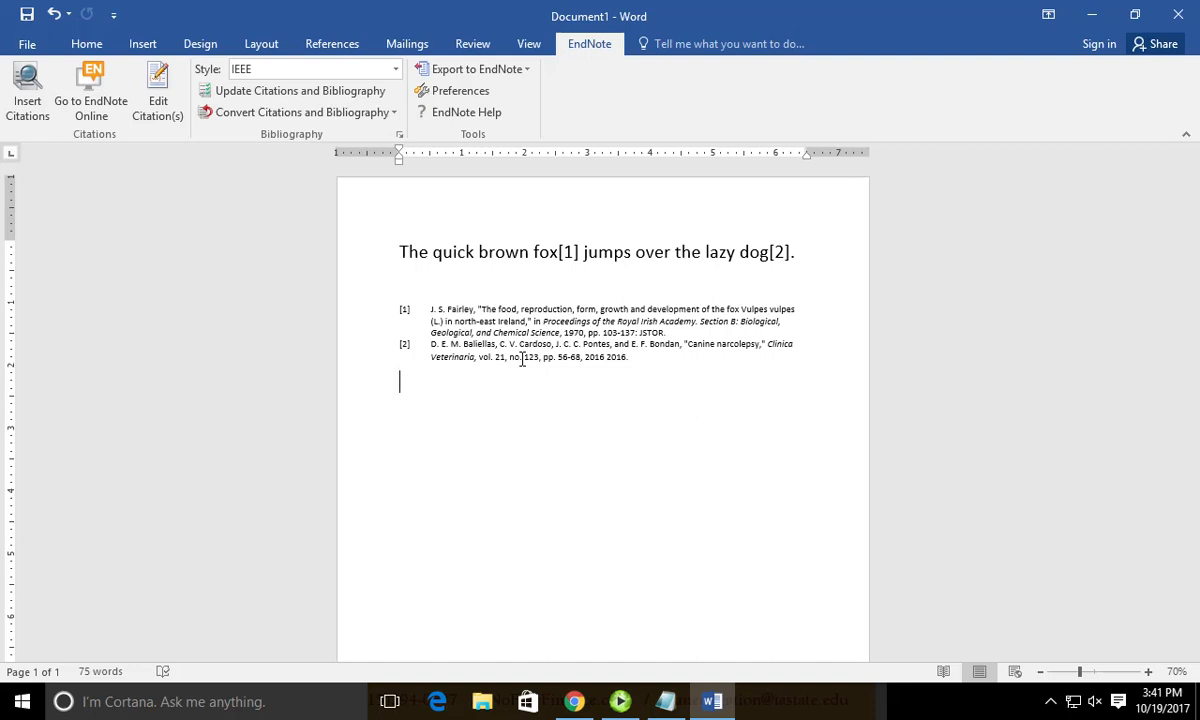
{"action": "left_click", "coordinate": [599, 344]}
{"action": "left_click", "coordinate": [585, 254]}
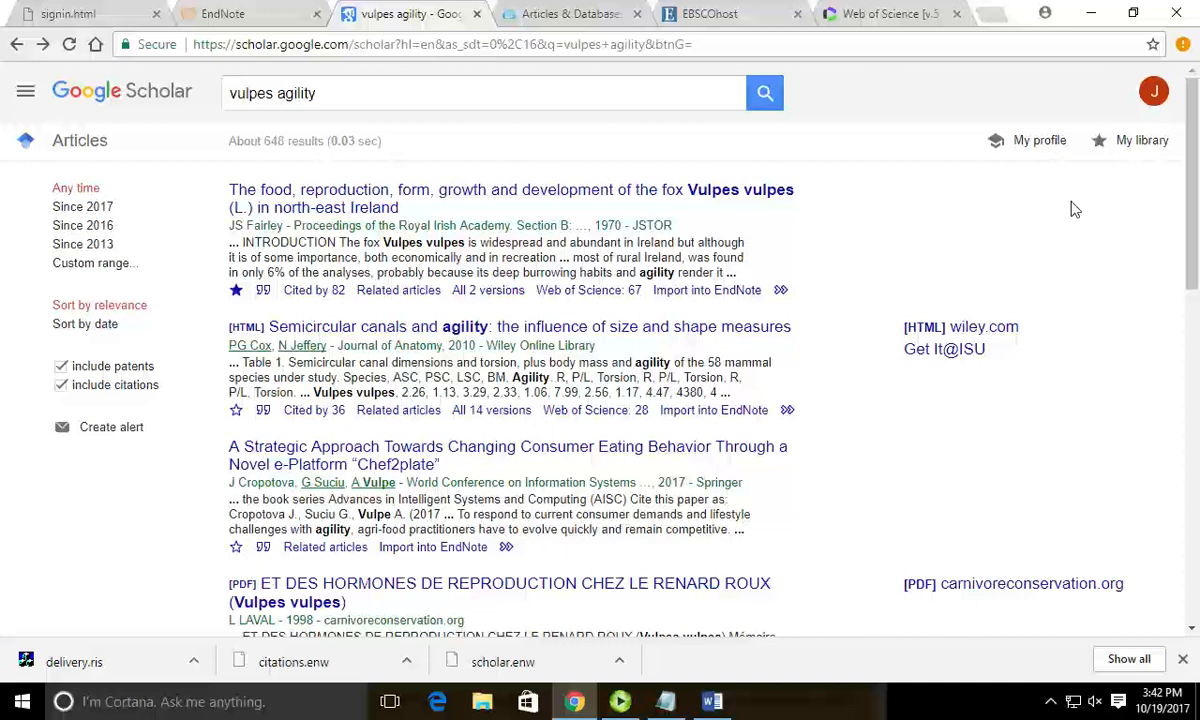
Open and cancel EndNote Preferences, then title the IEEE bibliography 'Sources'.
{"action": "left_click", "coordinate": [712, 701]}
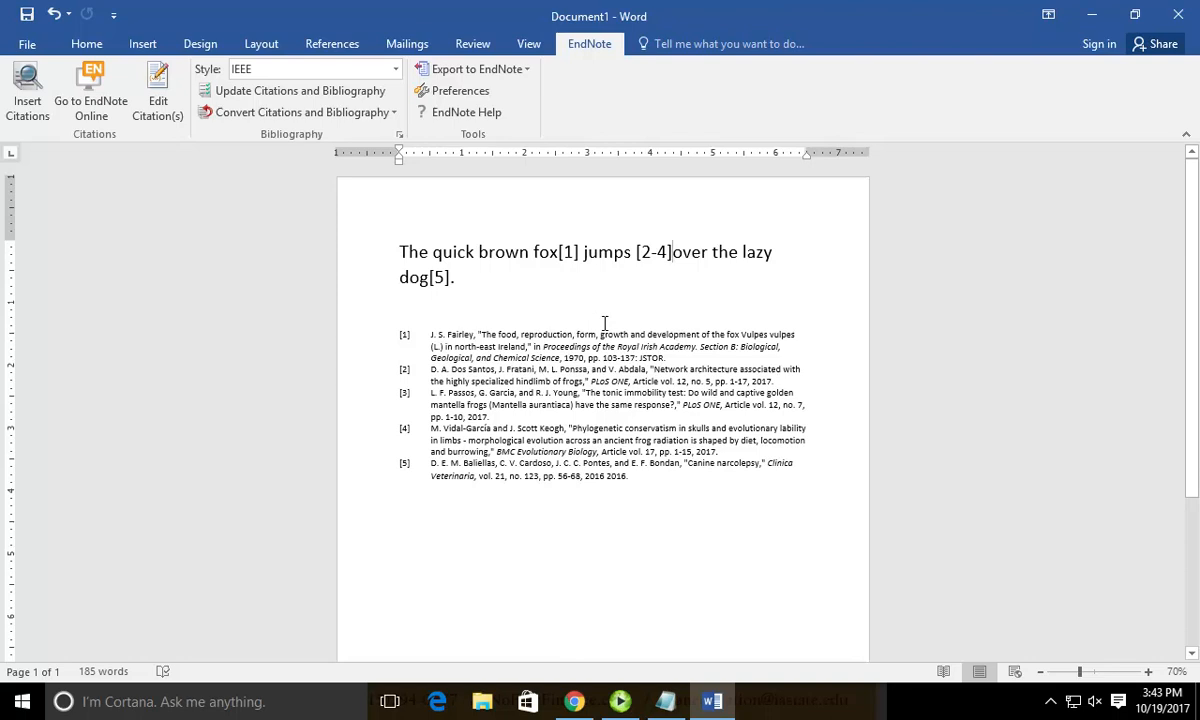
{"action": "left_click", "coordinate": [484, 94]}
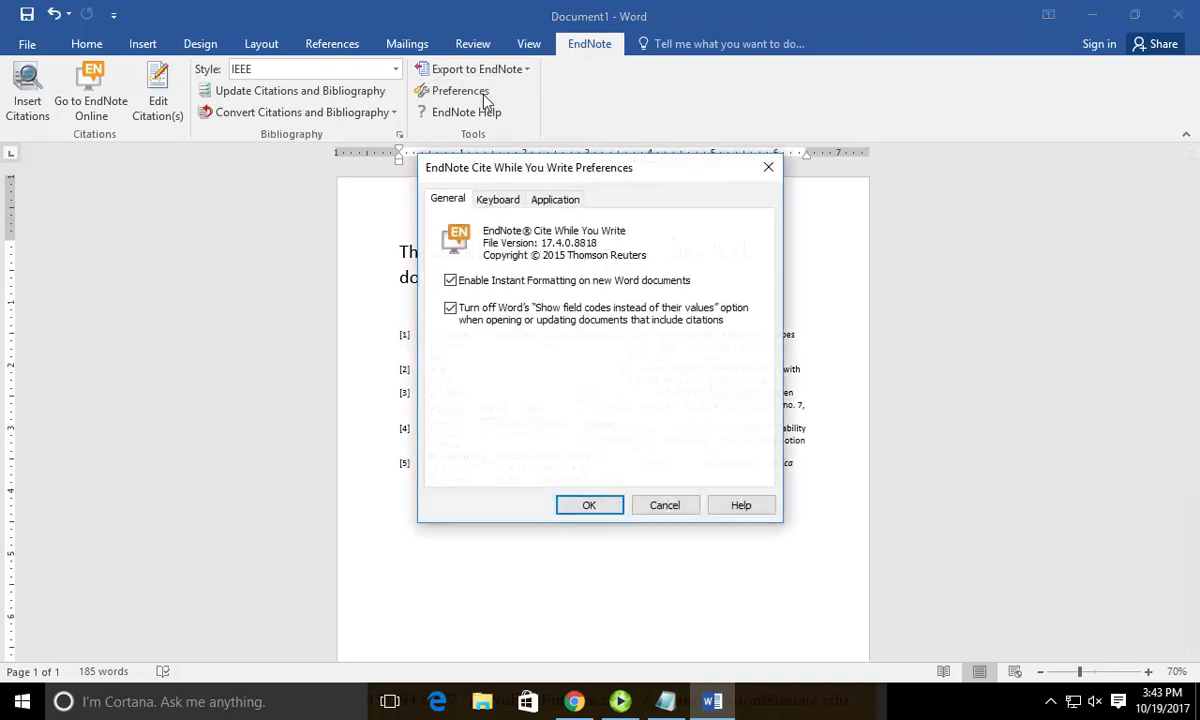
{"action": "key", "text": "ctrl+shift+Tab"}
{"action": "left_click", "coordinate": [450, 200]}
{"action": "left_click", "coordinate": [640, 500]}
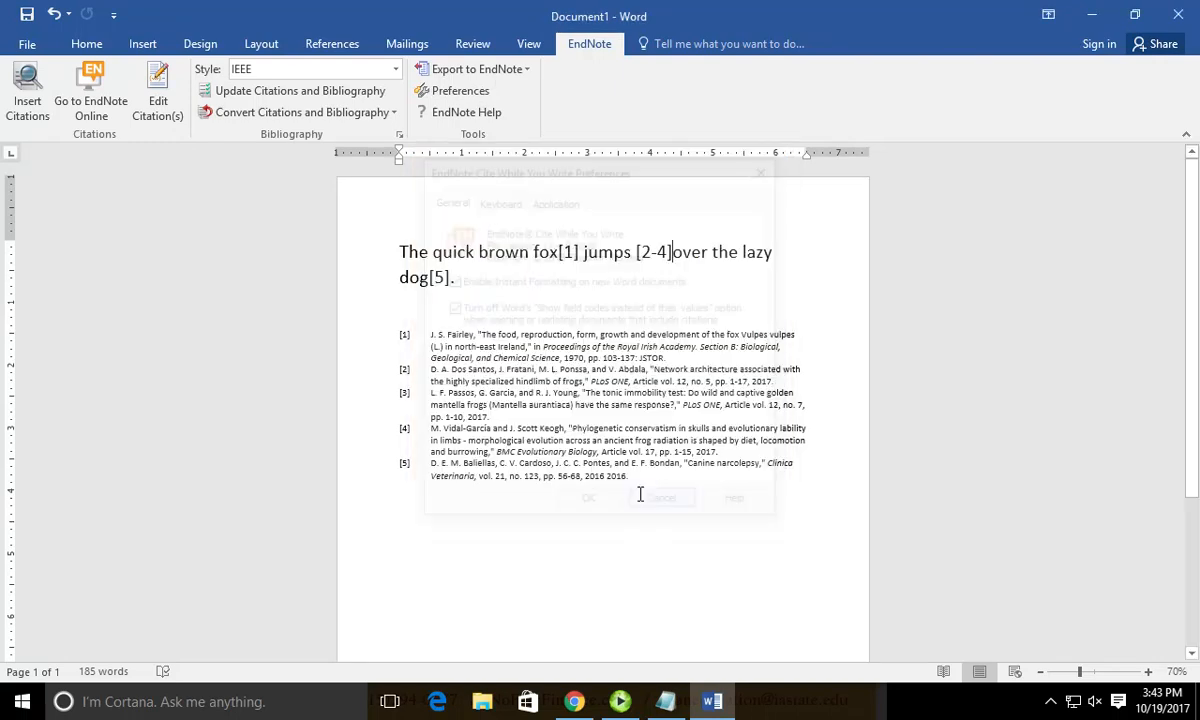
{"action": "left_click", "coordinate": [398, 137]}
{"action": "left_click", "coordinate": [581, 486]}
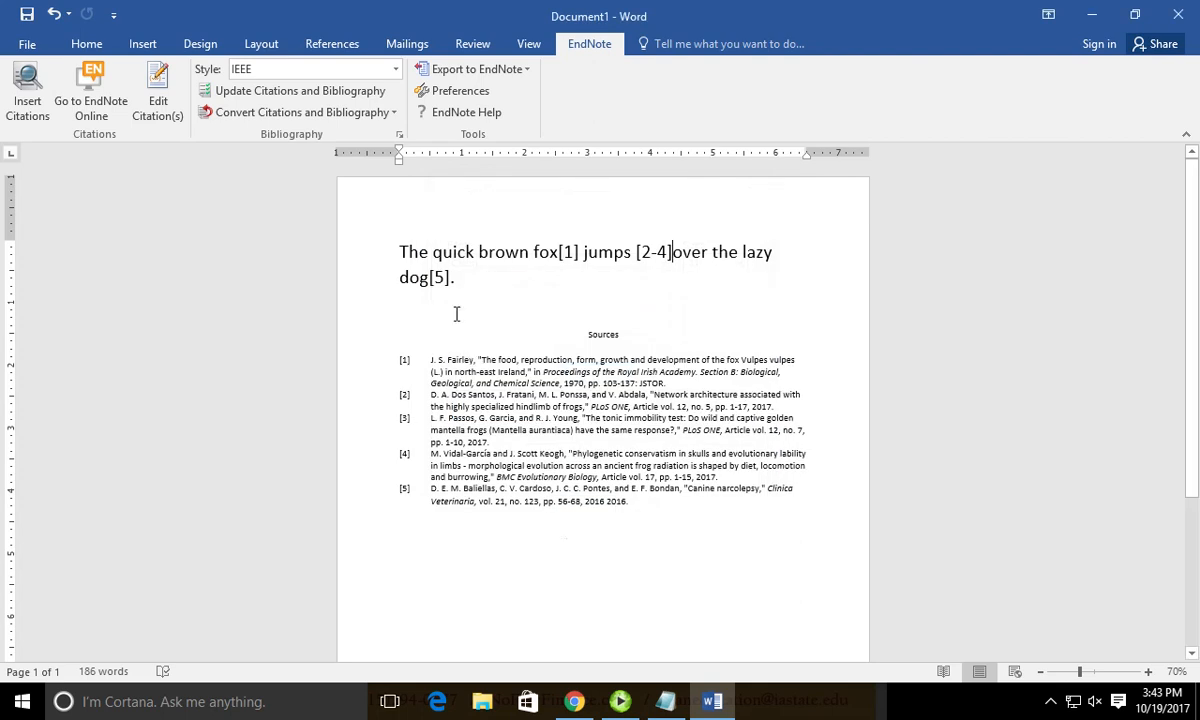
Click after 'dog[5].' and switch to the Canine narcolepsy record in EndNote Web.
{"action": "left_click", "coordinate": [472, 284]}
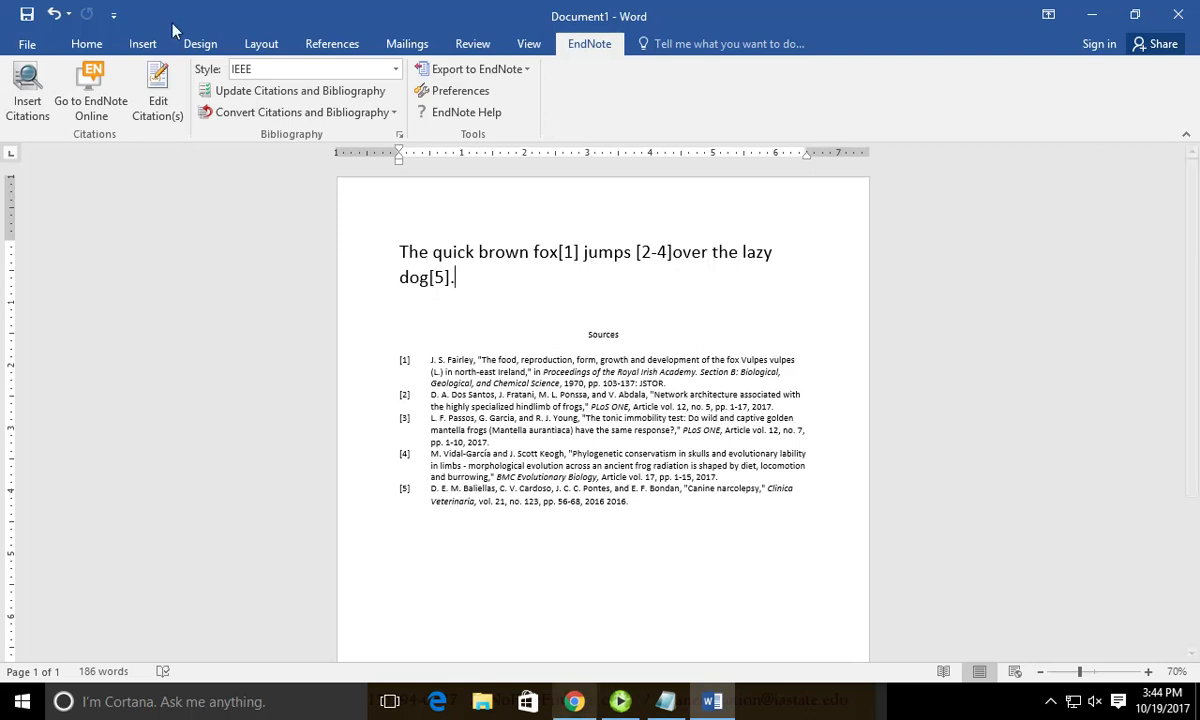
{"action": "left_click", "coordinate": [575, 702]}
In All My References, find and check the Canine narcolepsy reference.
{"action": "left_click", "coordinate": [222, 14]}
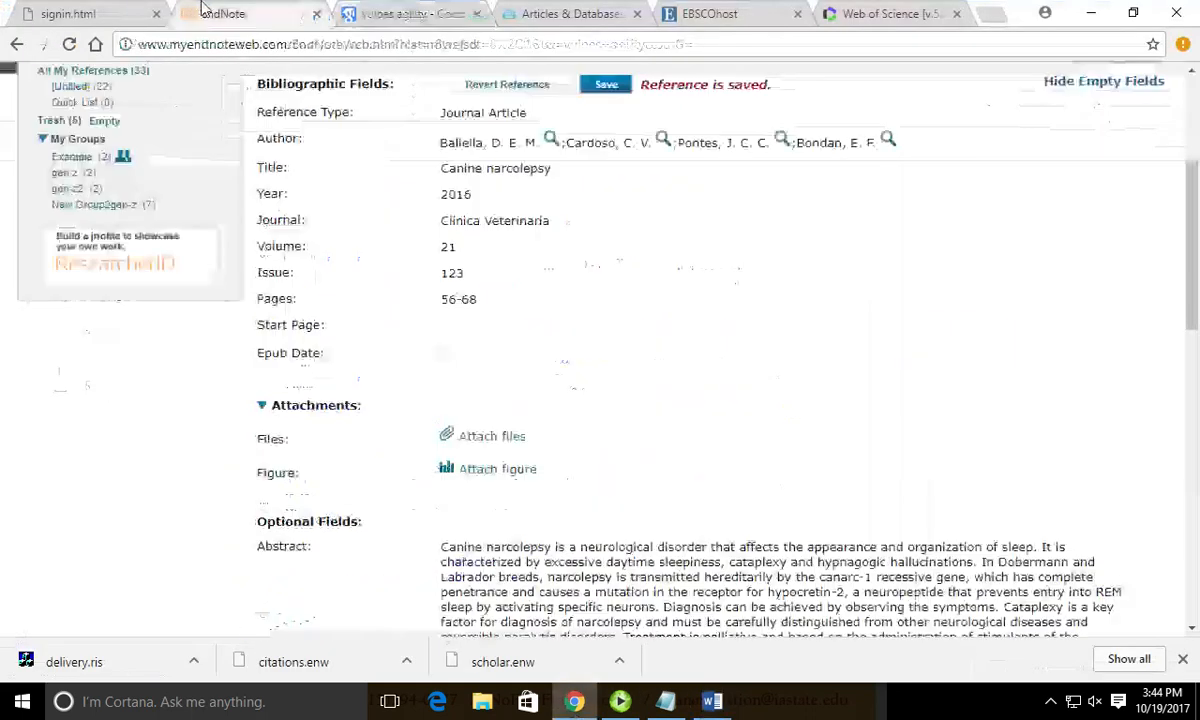
{"action": "scroll", "coordinate": [367, 304], "scroll_direction": "up", "scroll_amount": 3}
{"action": "left_click", "coordinate": [100, 352]}
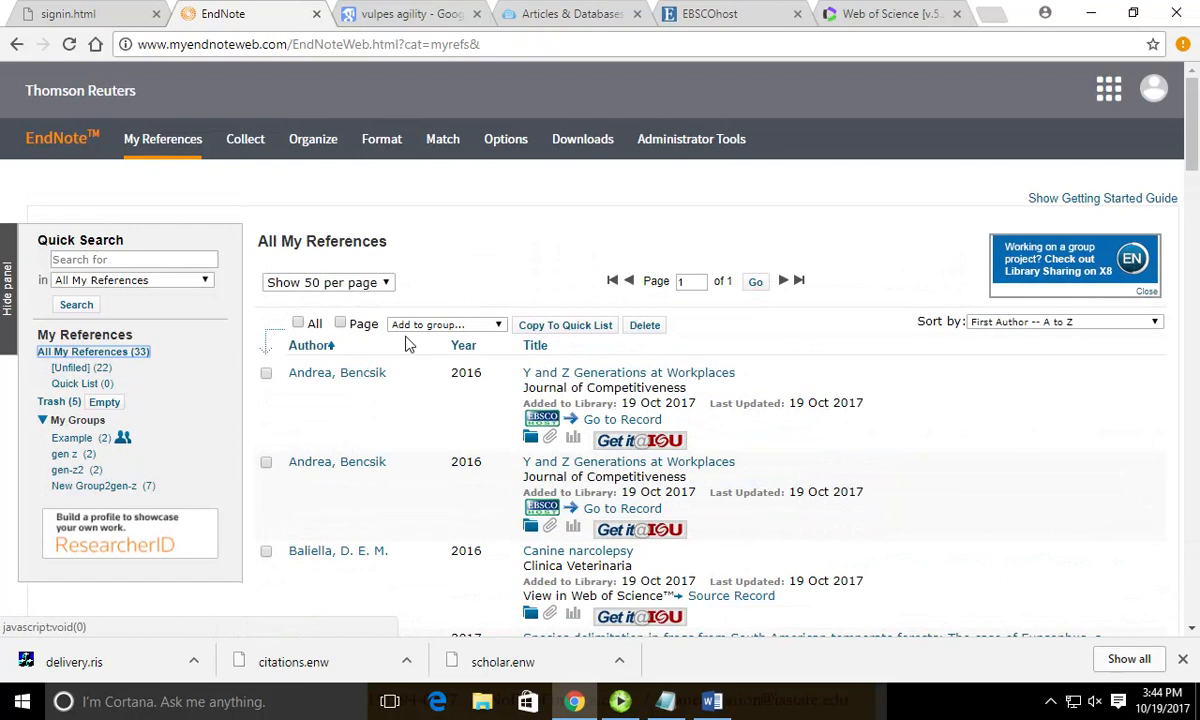
{"action": "scroll", "coordinate": [731, 344], "scroll_direction": "down", "scroll_amount": 5}
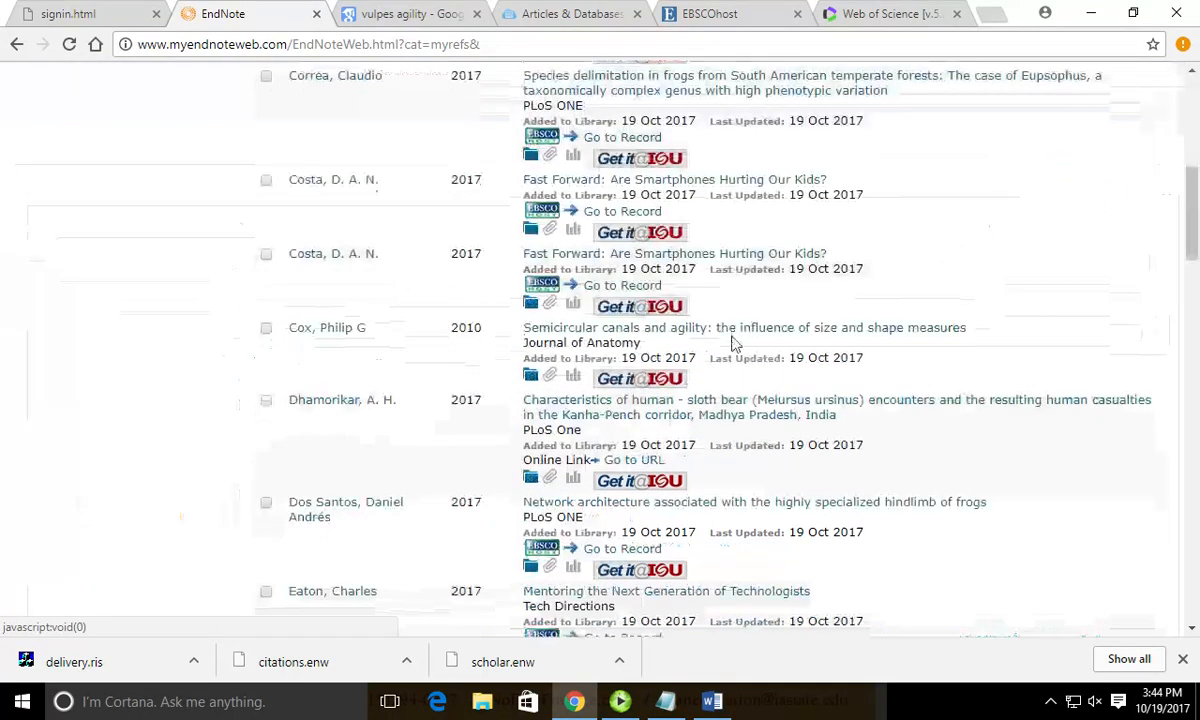
{"action": "scroll", "coordinate": [731, 344], "scroll_direction": "up", "scroll_amount": 2}
{"action": "key", "text": "ctrl+f"}
{"action": "type", "text": "canin"}
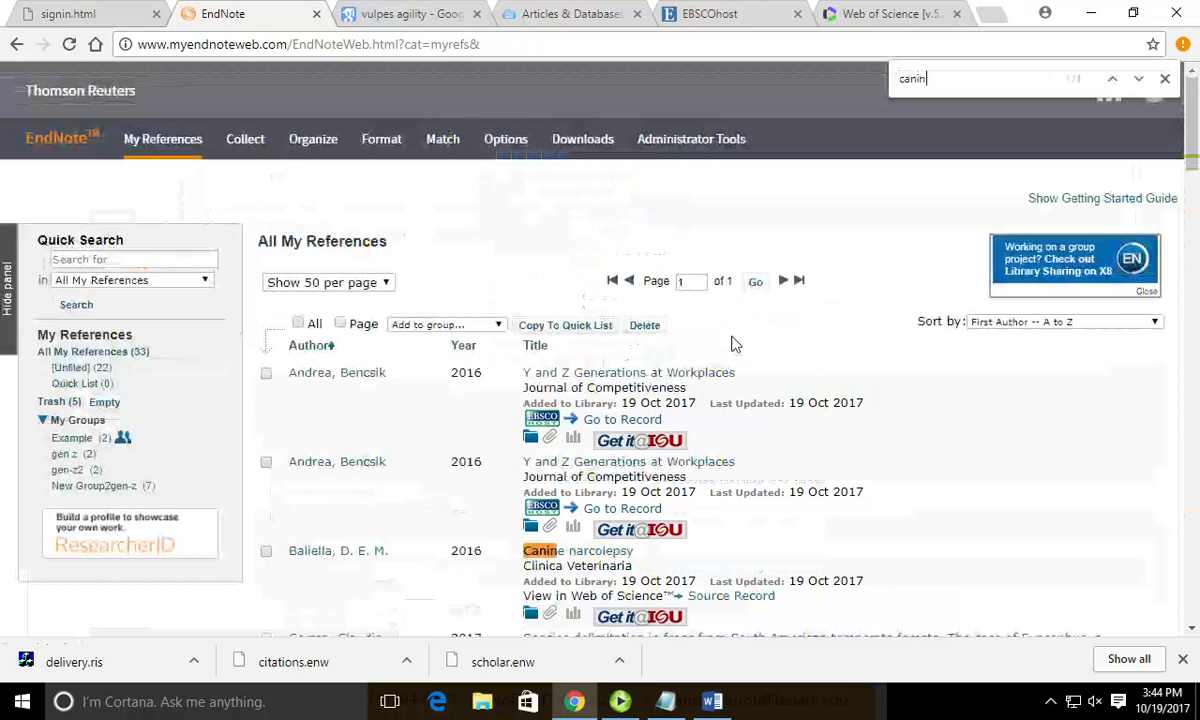
{"action": "left_click", "coordinate": [266, 551]}
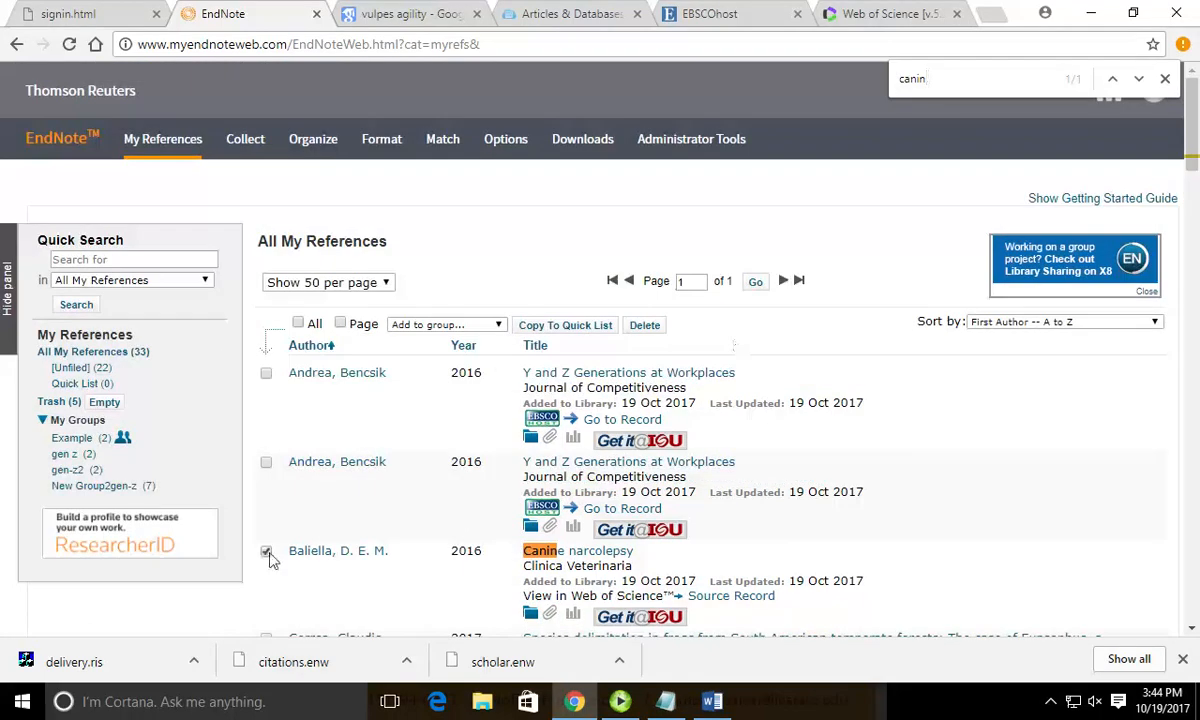
Add the checked reference to a new group named Example 2.
{"action": "left_click", "coordinate": [450, 325]}
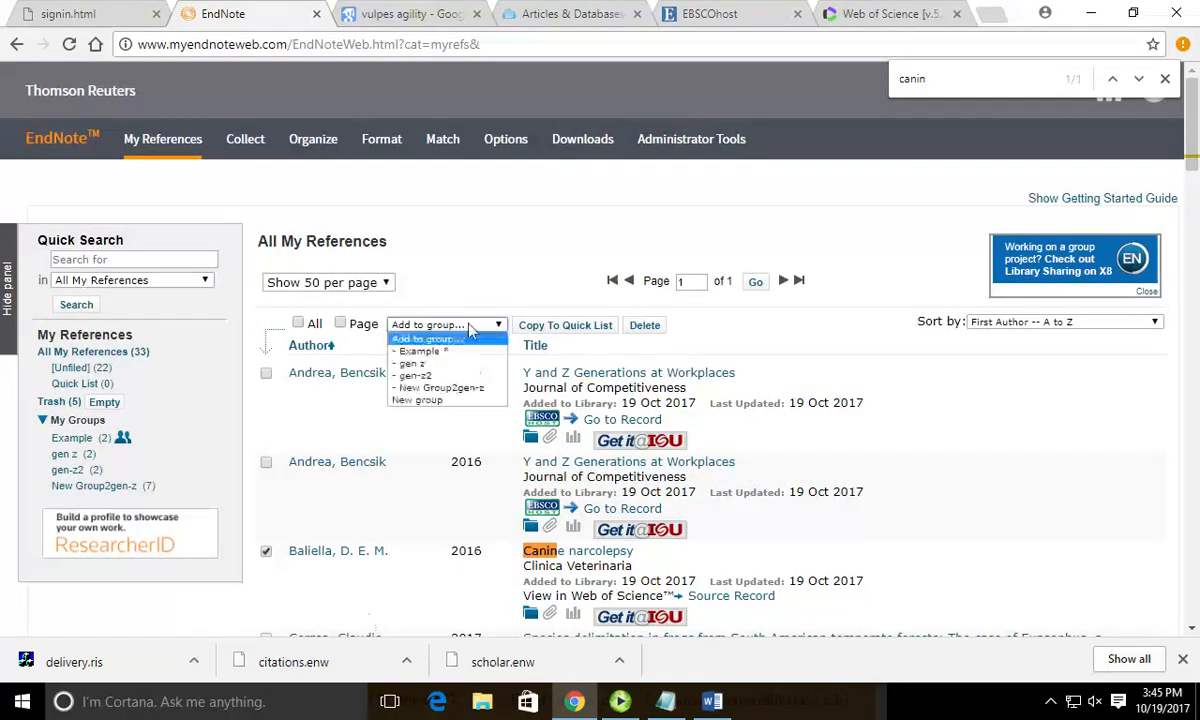
{"action": "left_click", "coordinate": [447, 401]}
{"action": "type", "text": "Example 2"}
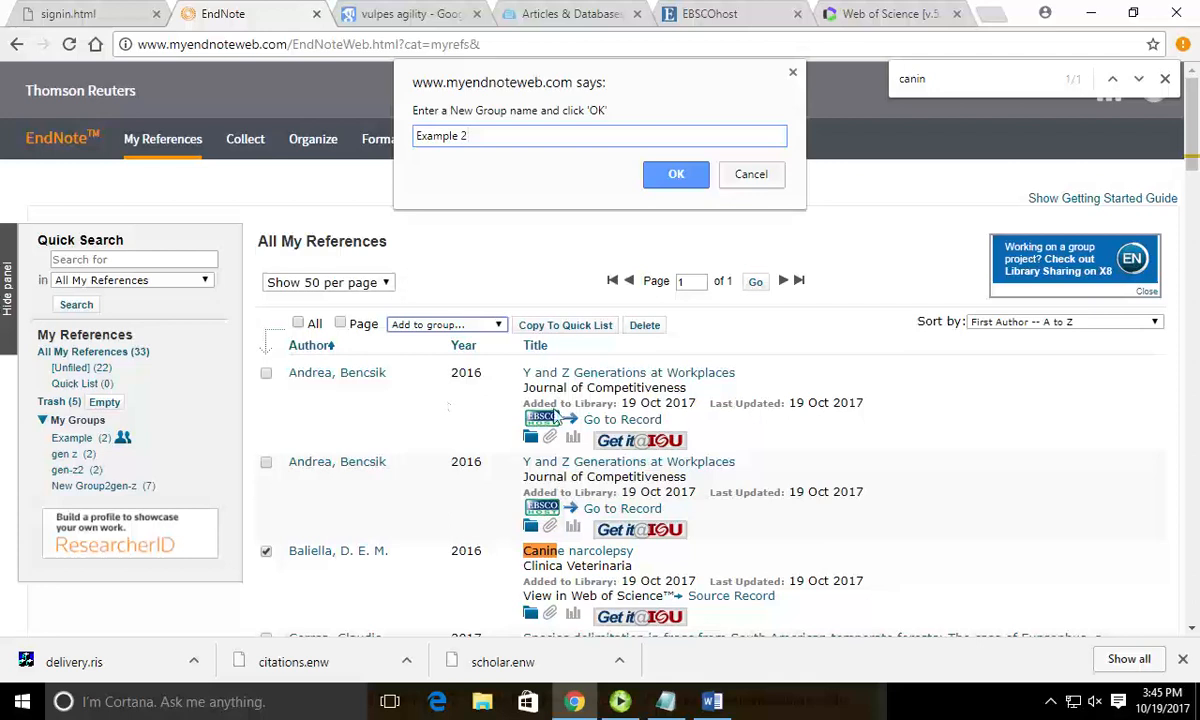
{"action": "left_click", "coordinate": [670, 176]}
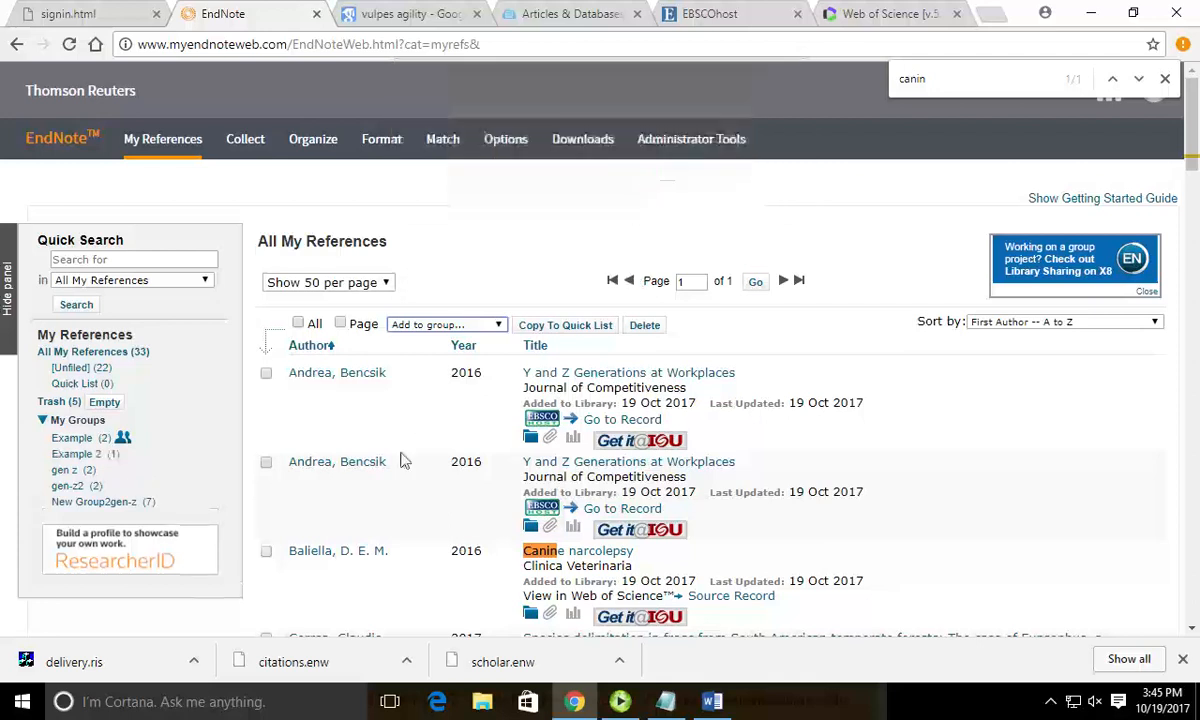
Delete the duplicates found by Find Duplicates, leaving 26 references, and display the Example 2 group.
{"action": "left_click", "coordinate": [80, 453]}
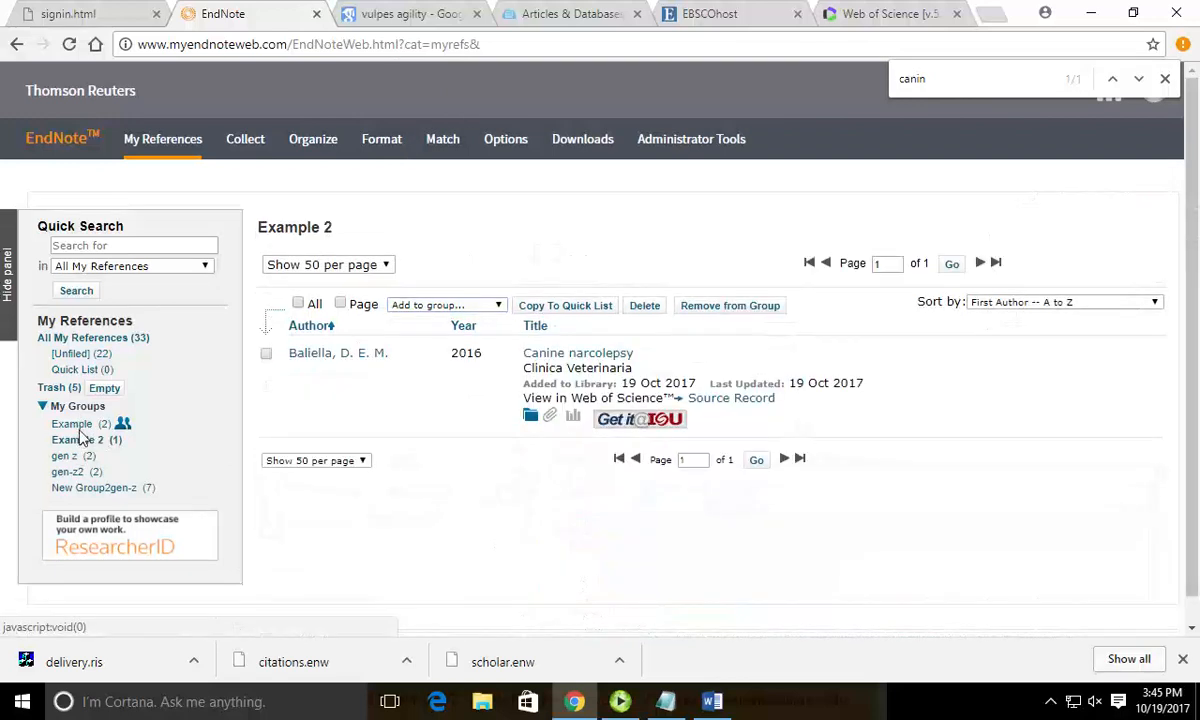
{"action": "left_click", "coordinate": [88, 424]}
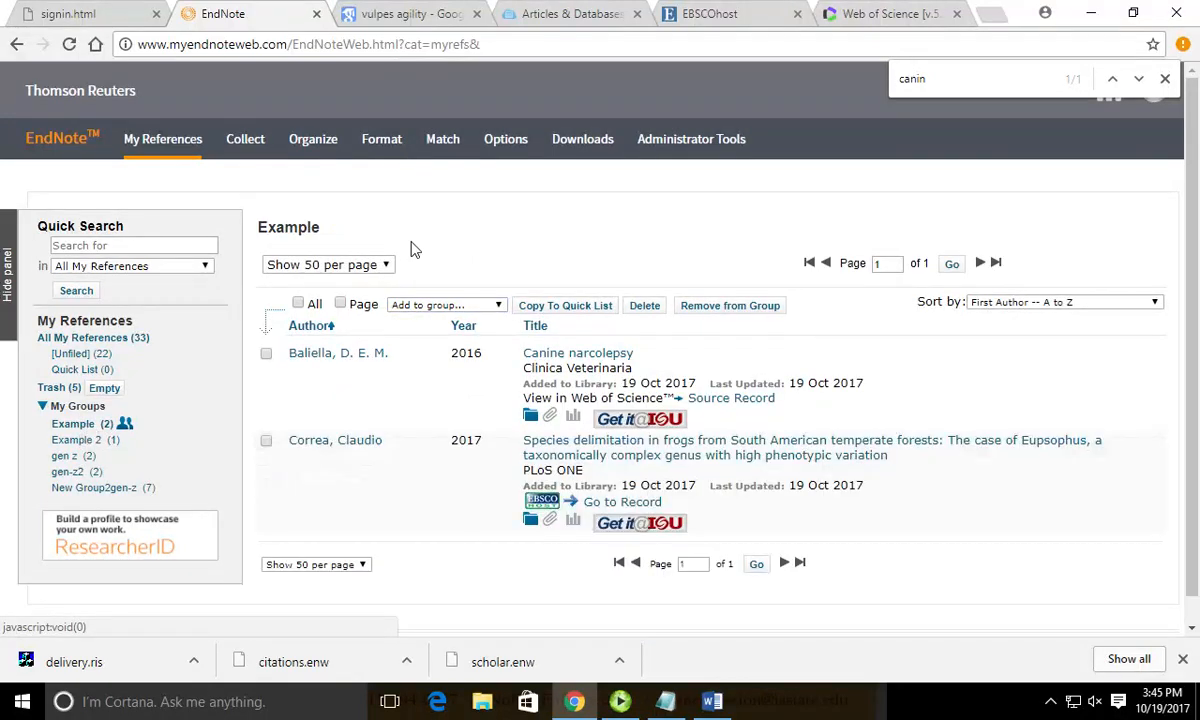
{"action": "mouse_move", "coordinate": [298, 147]}
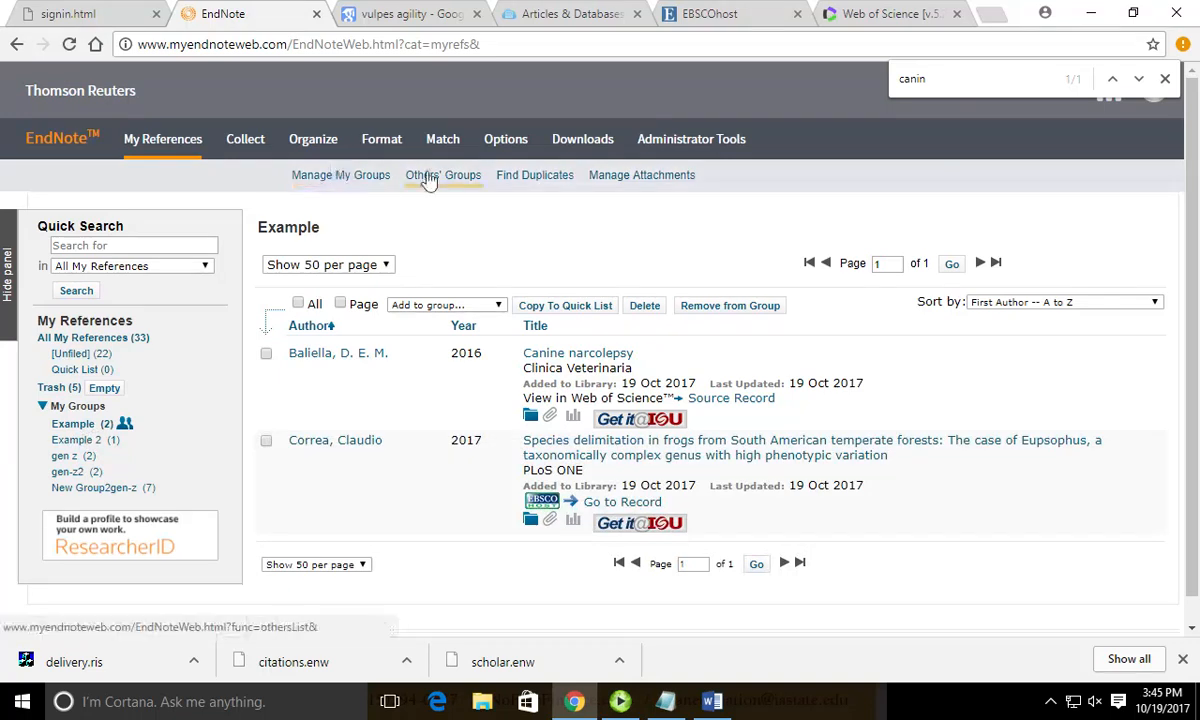
{"action": "left_click", "coordinate": [512, 178]}
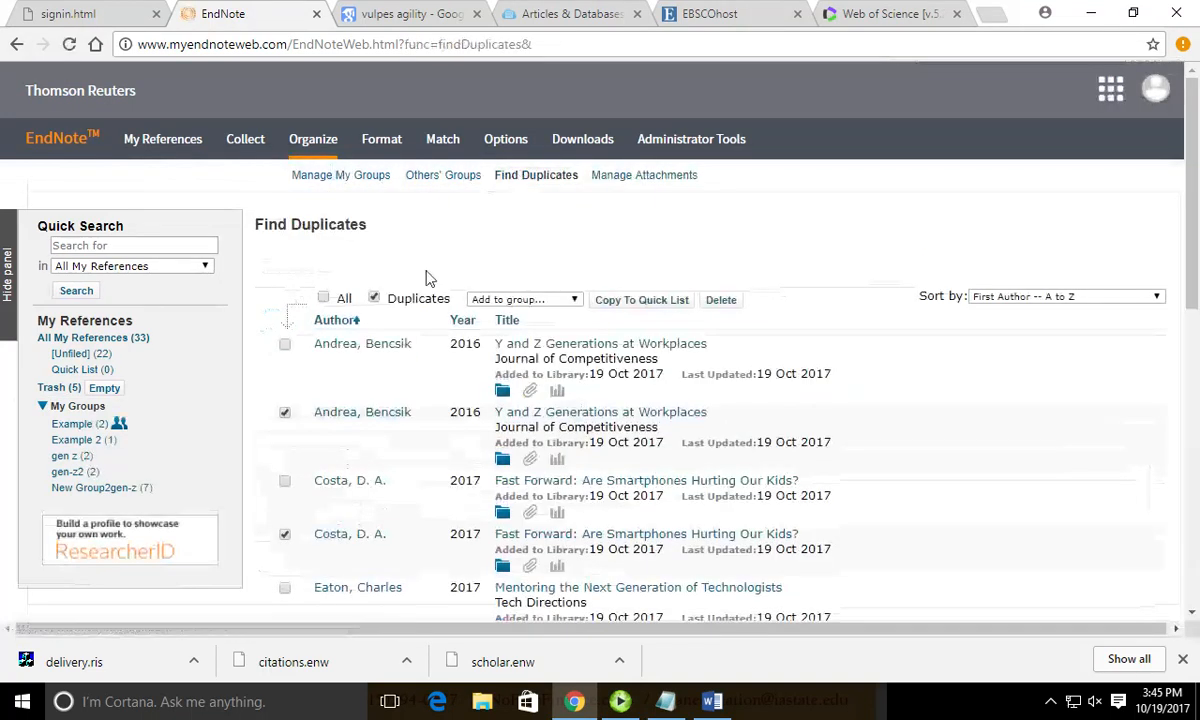
{"action": "scroll", "coordinate": [450, 343], "scroll_direction": "down", "scroll_amount": 10}
{"action": "scroll", "coordinate": [428, 415], "scroll_direction": "up", "scroll_amount": 10}
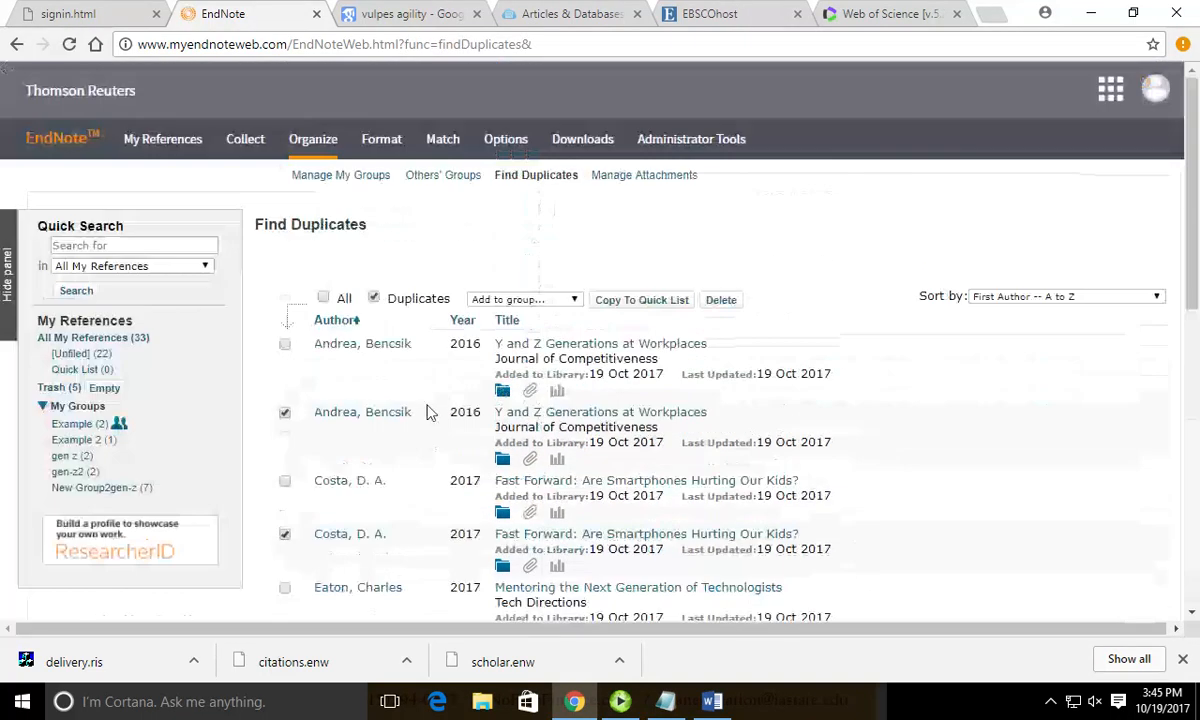
{"action": "left_click", "coordinate": [720, 300]}
{"action": "left_click", "coordinate": [85, 425]}
{"action": "left_click", "coordinate": [78, 440]}
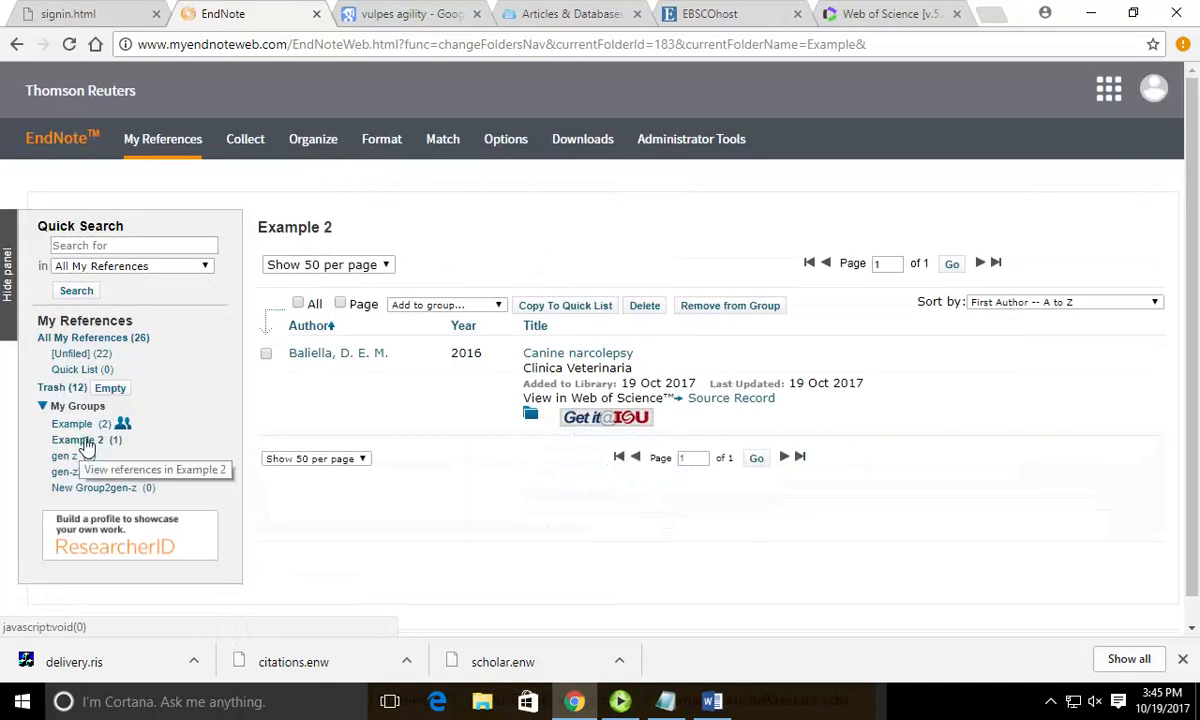
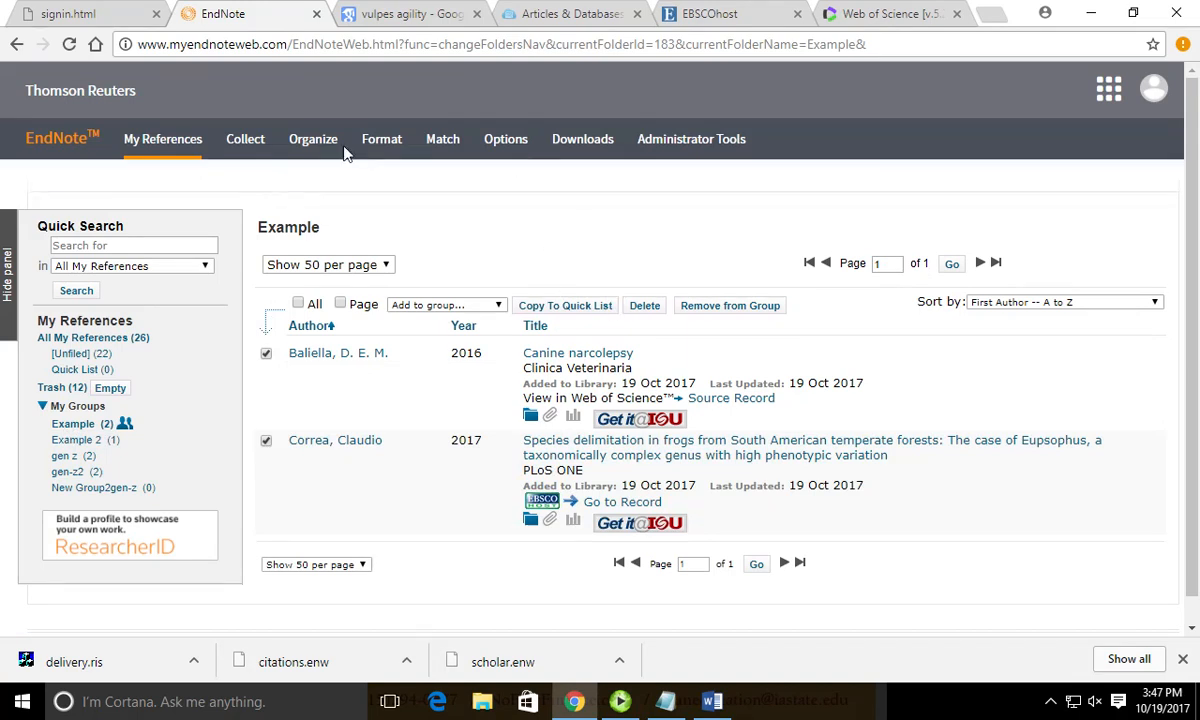
Export the chosen group's references to exportlist.txt in the selected export style.
{"action": "mouse_move", "coordinate": [381, 139]}
{"action": "left_click", "coordinate": [734, 178]}
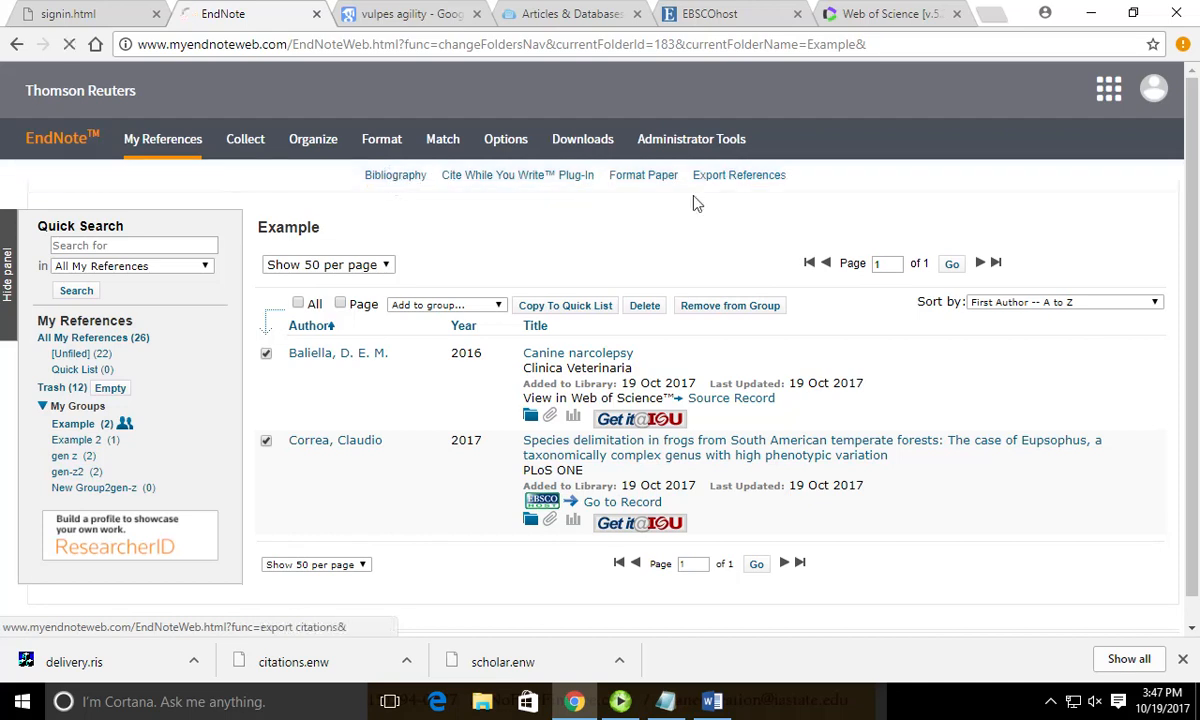
{"action": "left_click", "coordinate": [236, 251]}
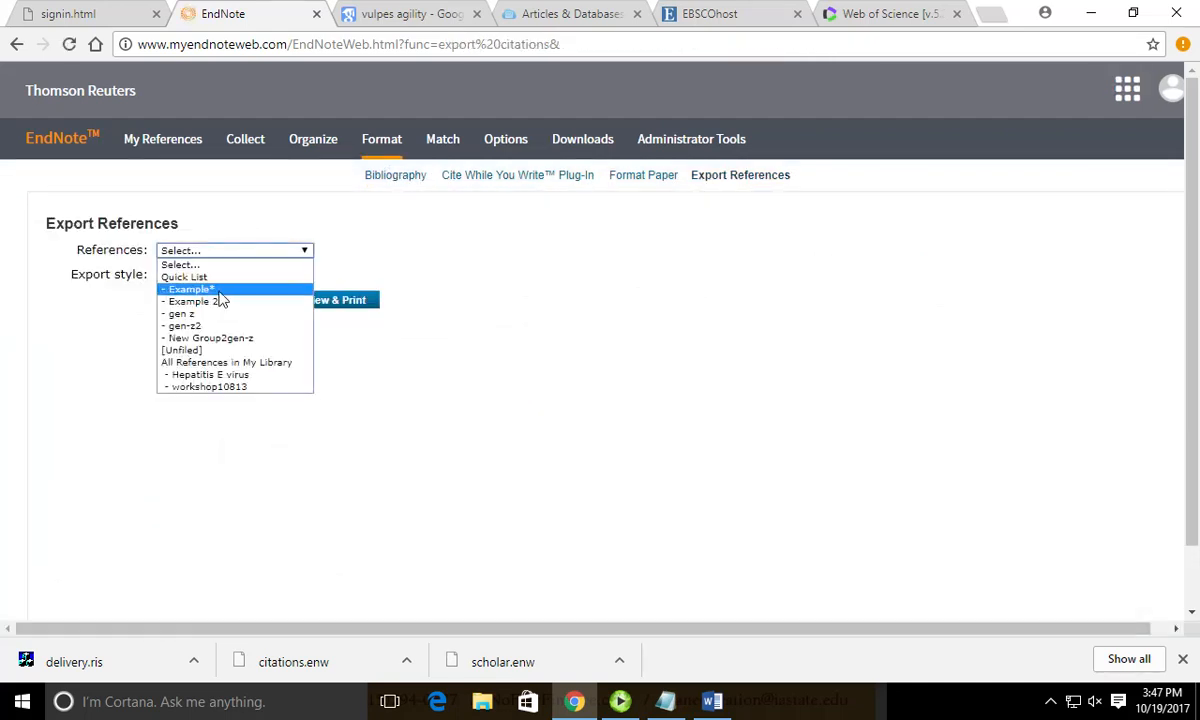
{"action": "left_click", "coordinate": [222, 300]}
{"action": "left_click", "coordinate": [214, 274]}
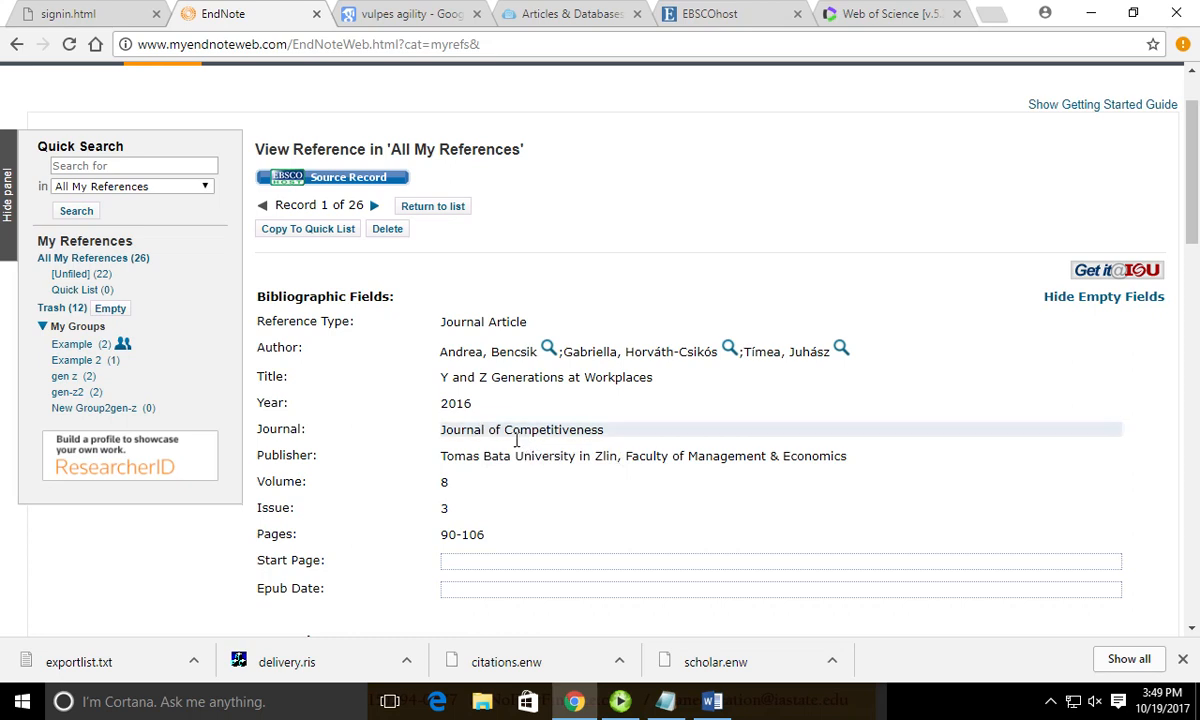
Return to All My References and open the first reference's EBSCO source record in a new tab.
{"action": "left_click", "coordinate": [108, 260]}
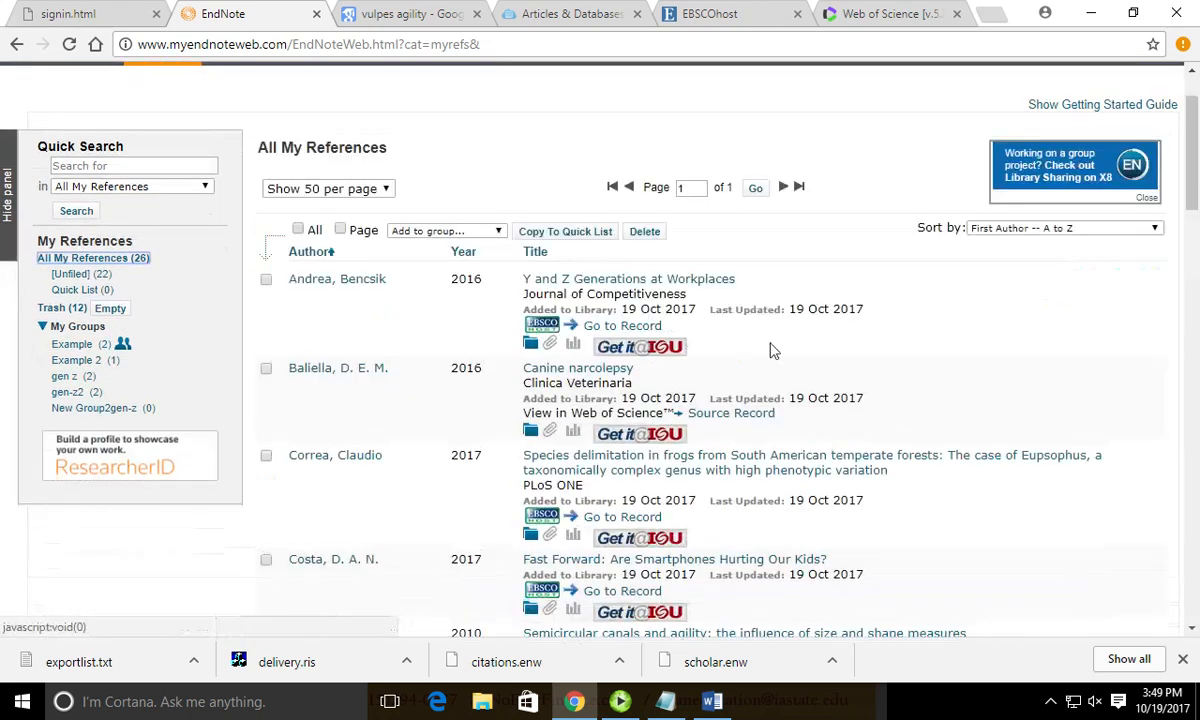
{"action": "right_click", "coordinate": [615, 326]}
{"action": "left_click", "coordinate": [620, 336]}
View the EBSCOhost record for 'Y and Z Generations at Workplaces', then return to EndNote's reference list.
{"action": "left_click", "coordinate": [335, 14]}
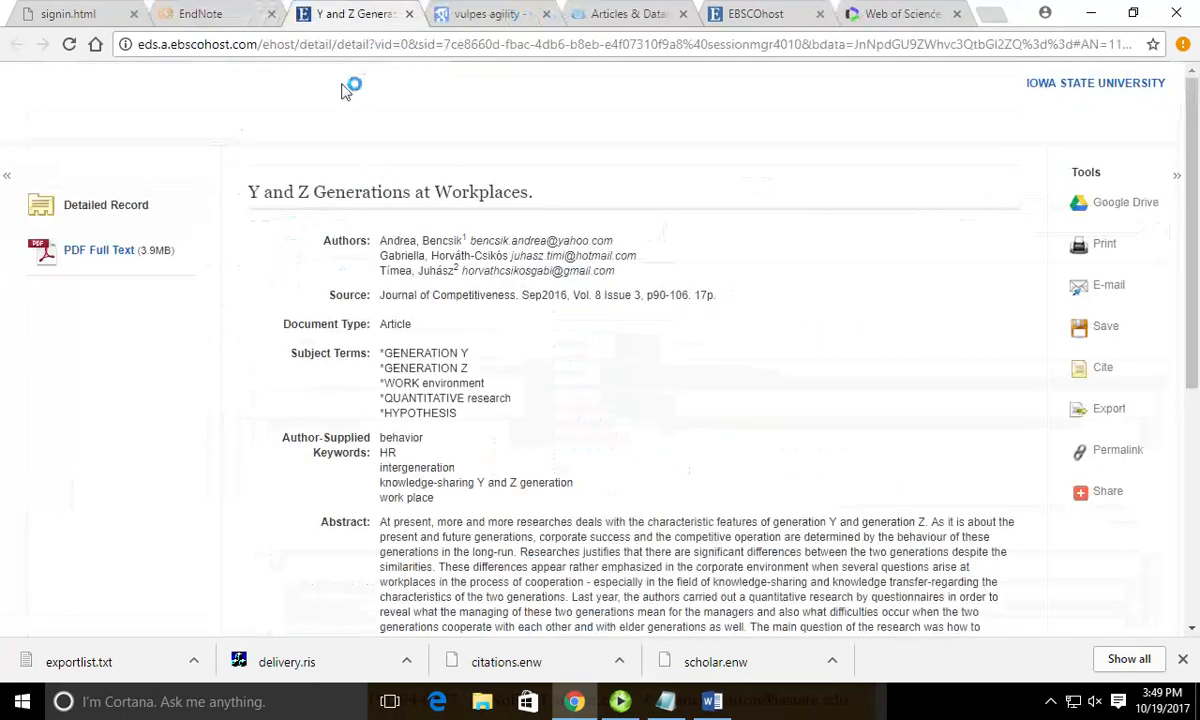
{"action": "key", "text": "ctrl+shift+Tab"}
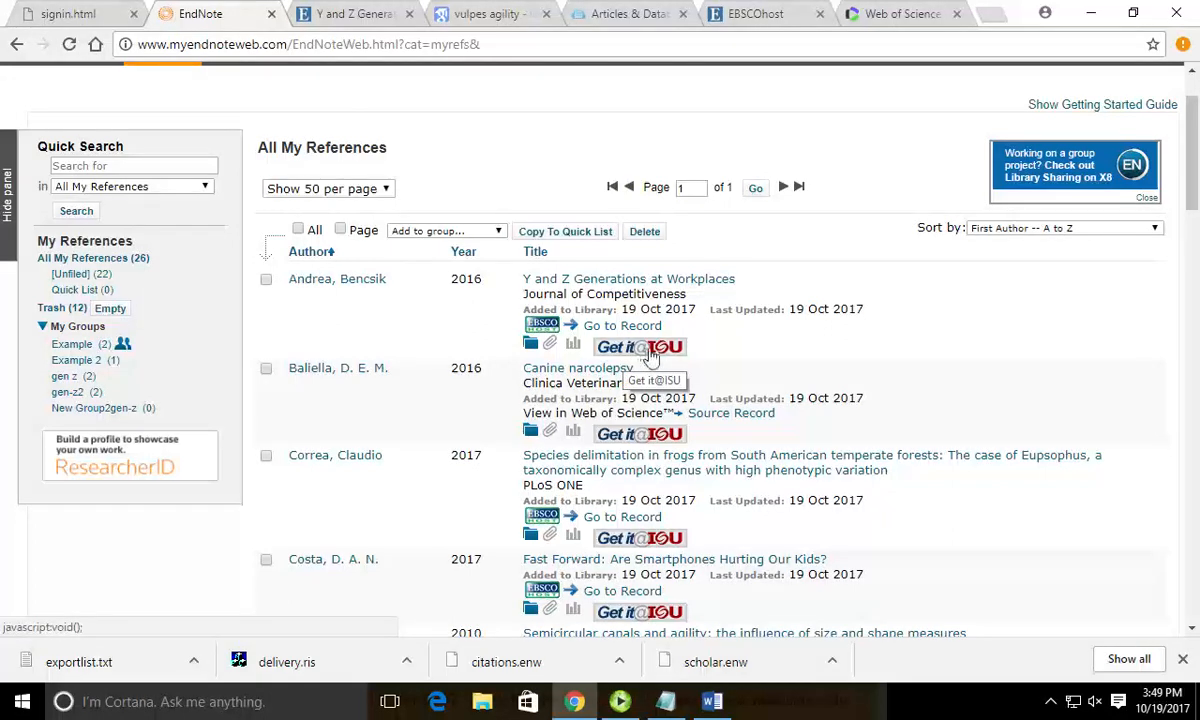
{"action": "left_click", "coordinate": [640, 433]}
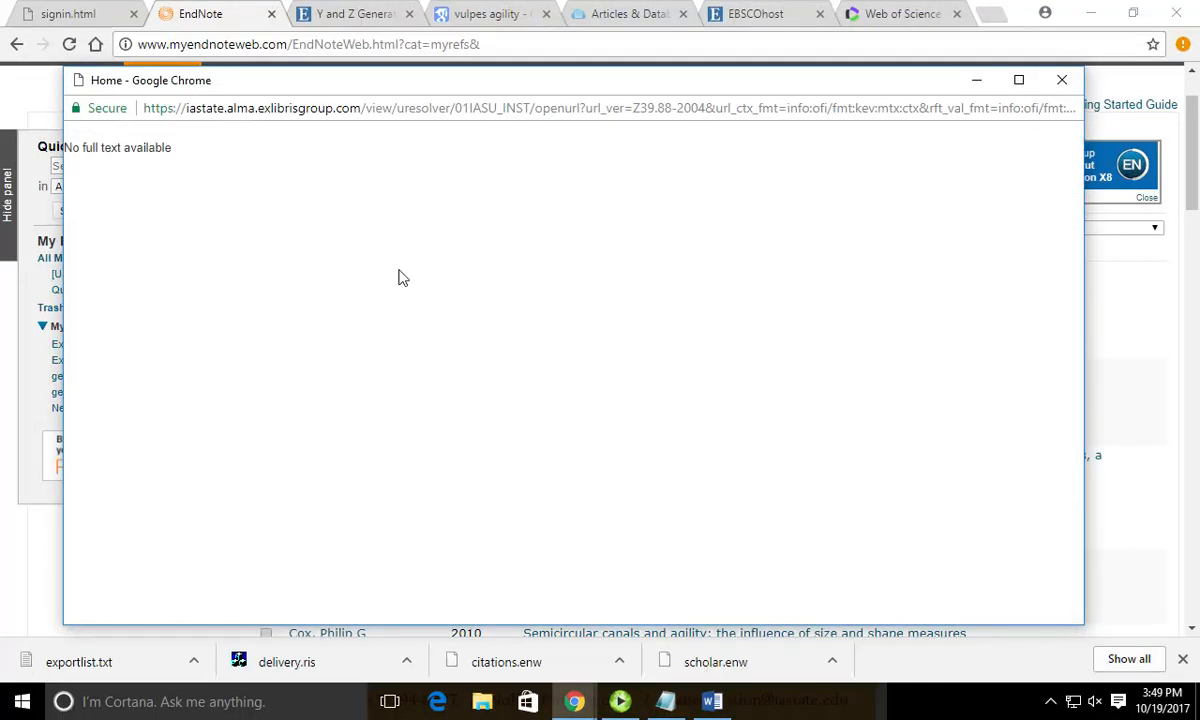
{"action": "left_click", "coordinate": [1058, 80]}
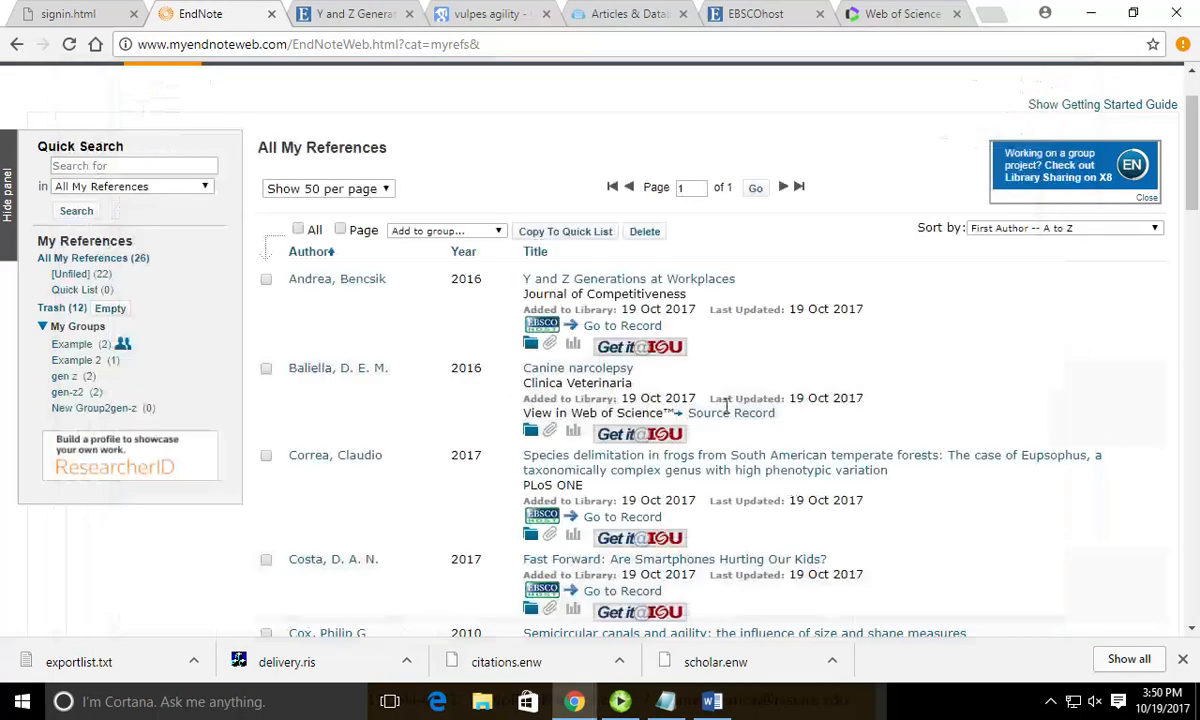
{"action": "left_click", "coordinate": [638, 348]}
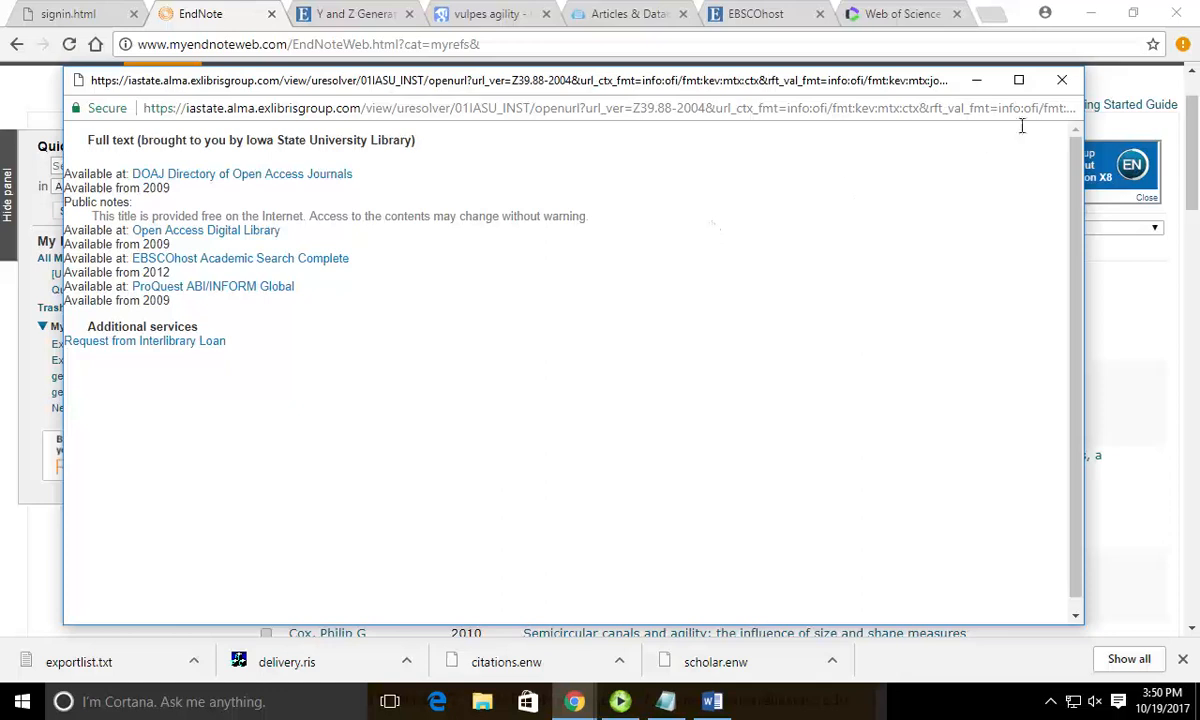
{"action": "left_click", "coordinate": [1062, 80]}
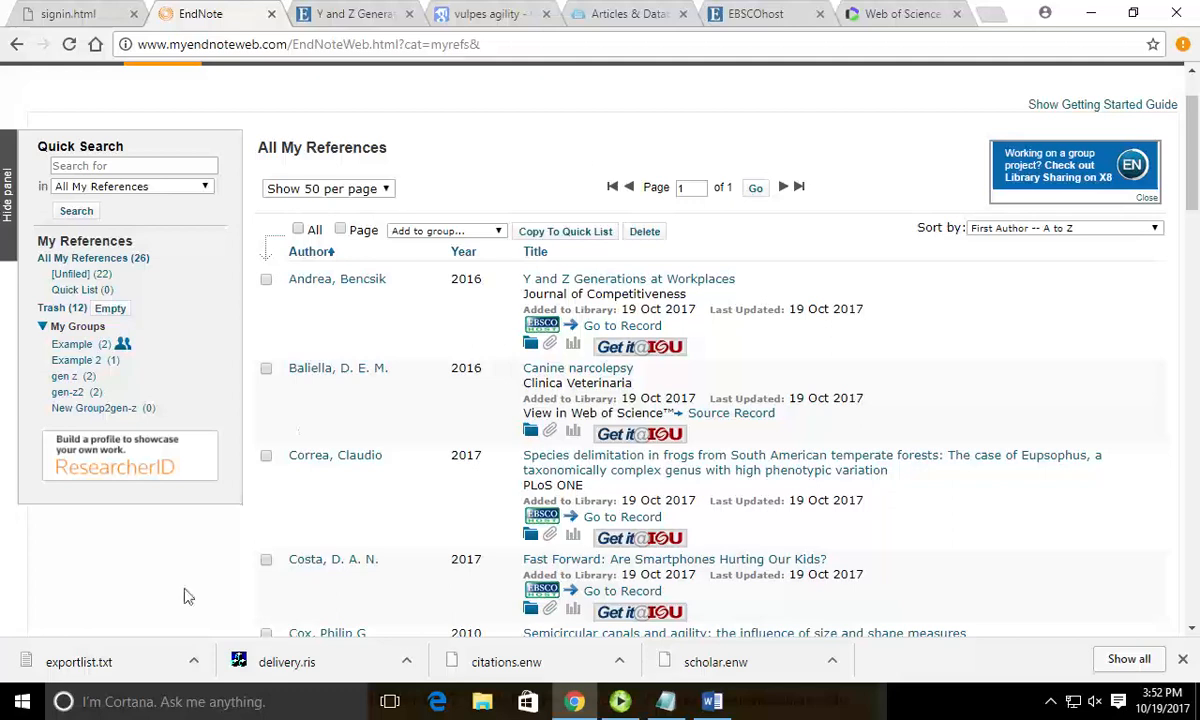
{"action": "left_click", "coordinate": [105, 660]}
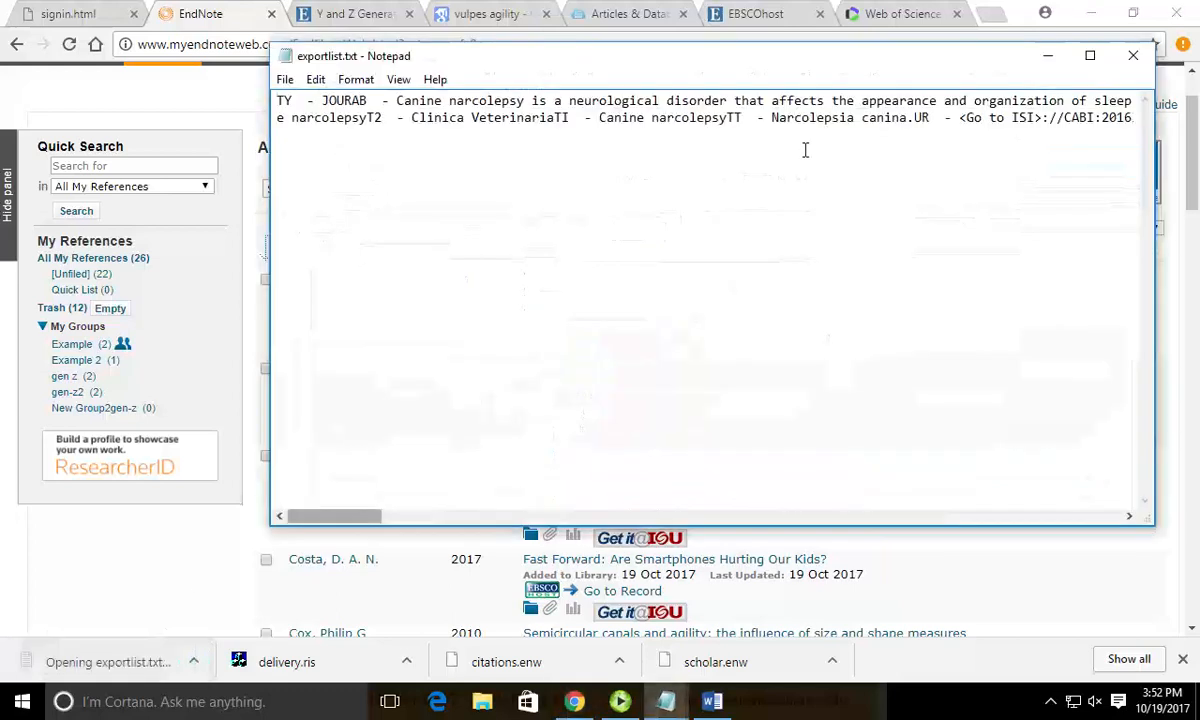
{"action": "left_click", "coordinate": [1132, 55]}
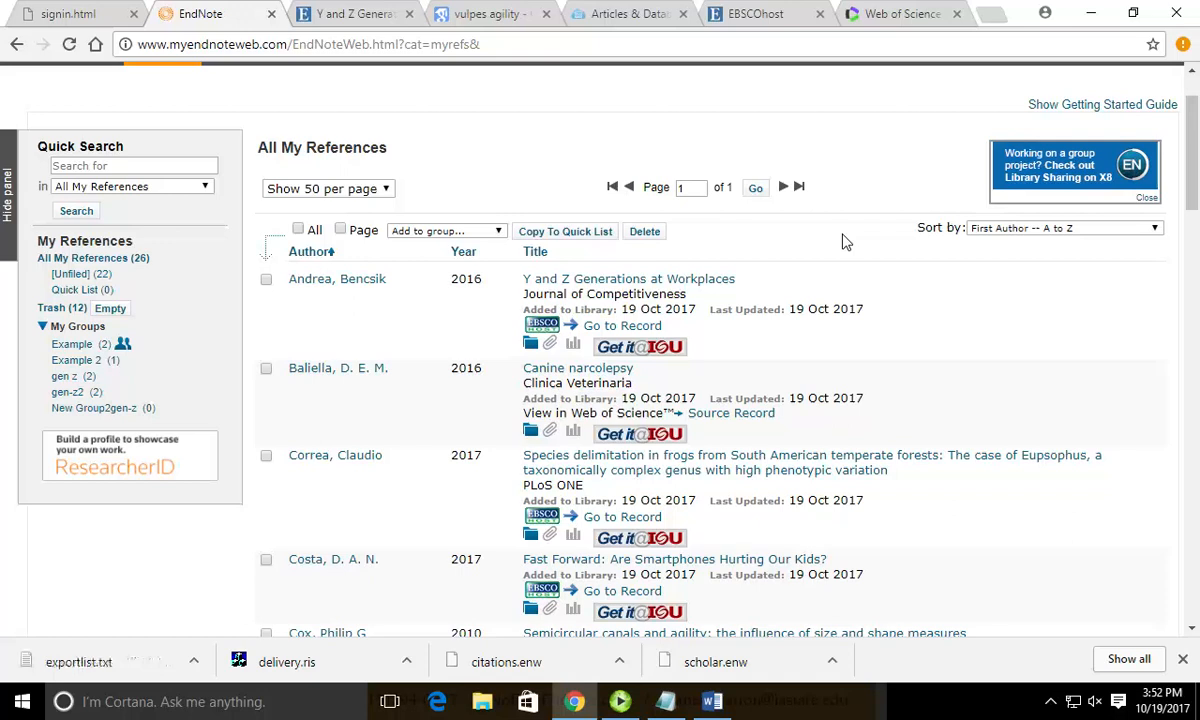